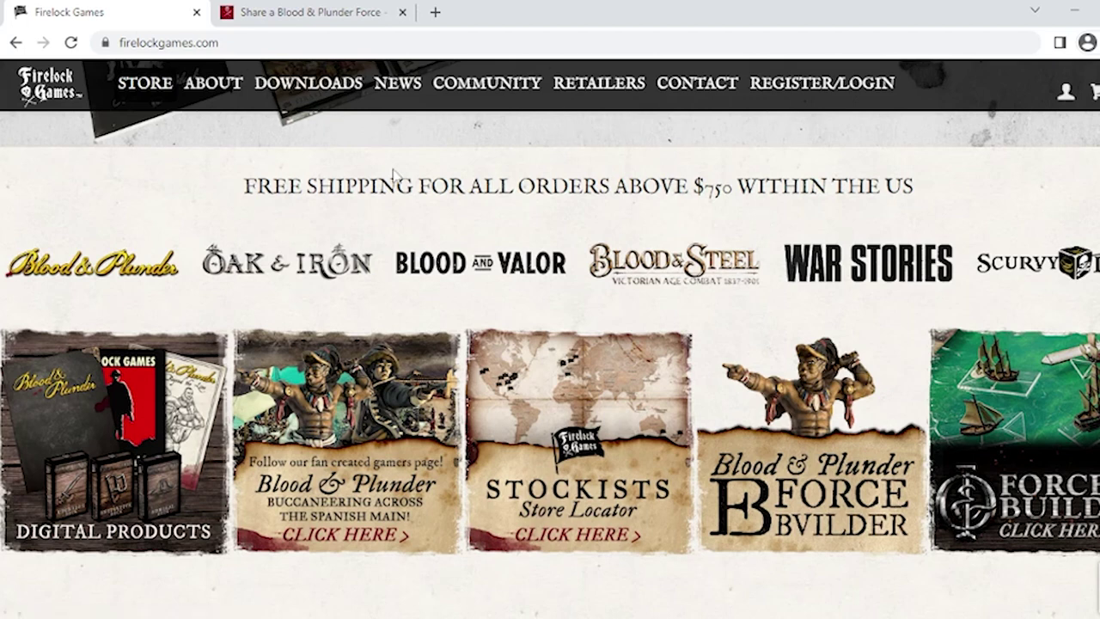
# Open the Blood & Plunder Force Builder and set the force's points limit to 200.
pyautogui.moveTo(213, 82)
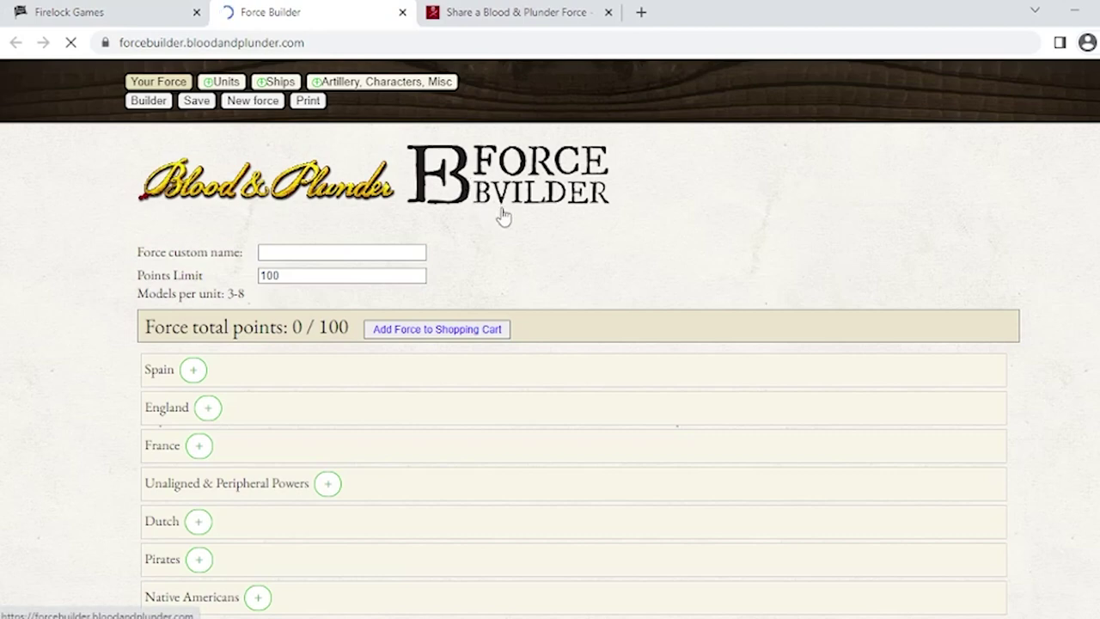
pyautogui.scroll(-1, 578, 374)
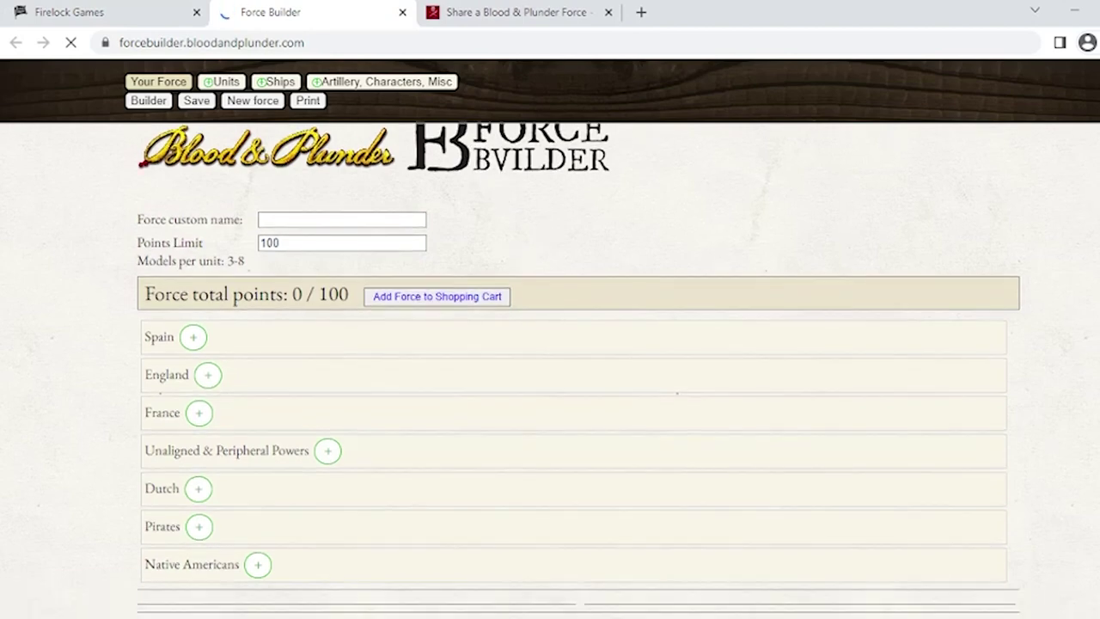
pyautogui.scroll(1, 578, 375)
pyautogui.scroll(-1, 680, 344)
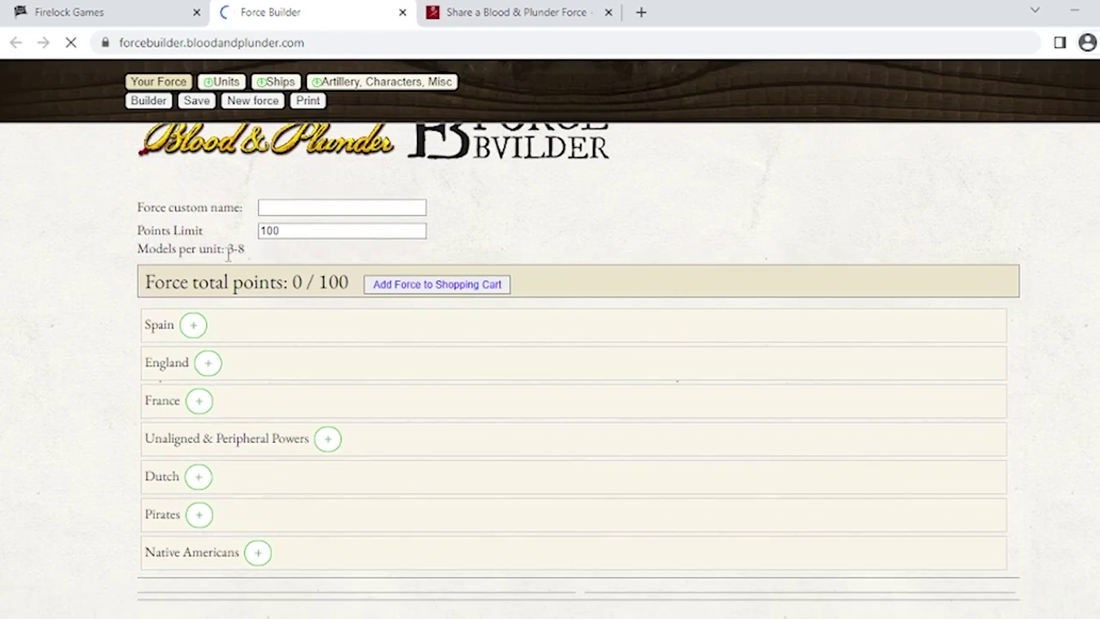
pyautogui.moveTo(309, 232); pyautogui.dragTo(242, 244)
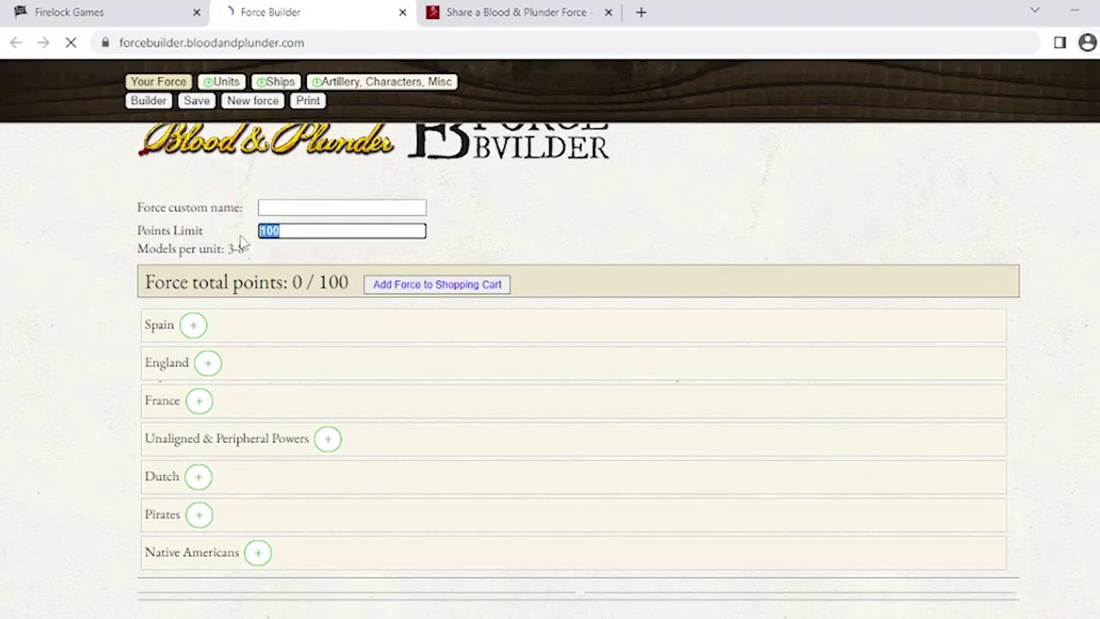
pyautogui.write('20')
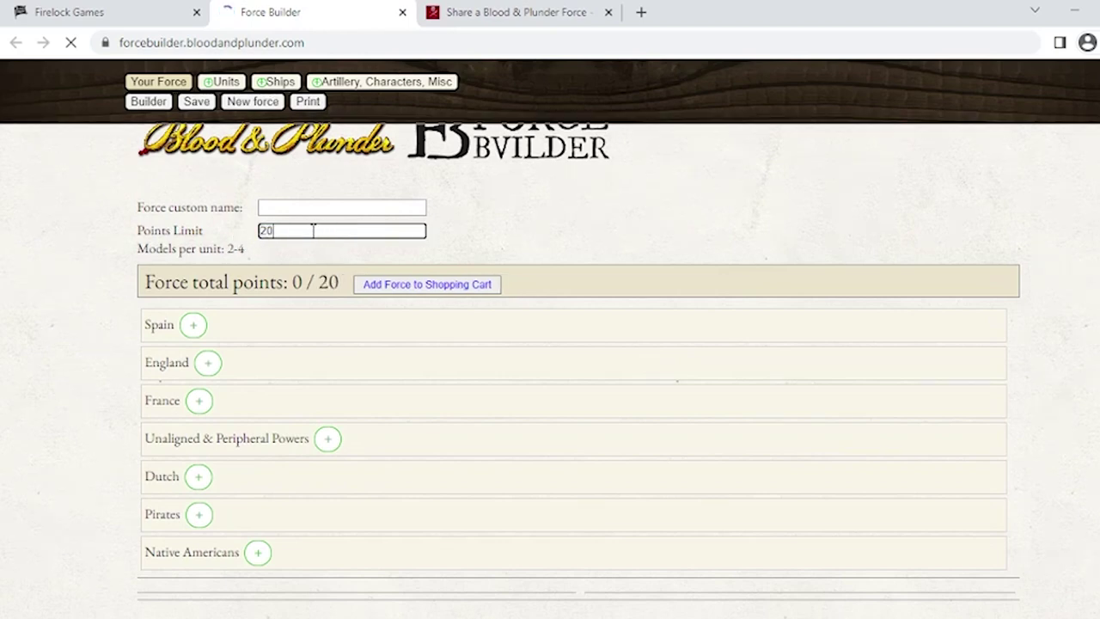
pyautogui.write('0')
pyautogui.click(82, 270)
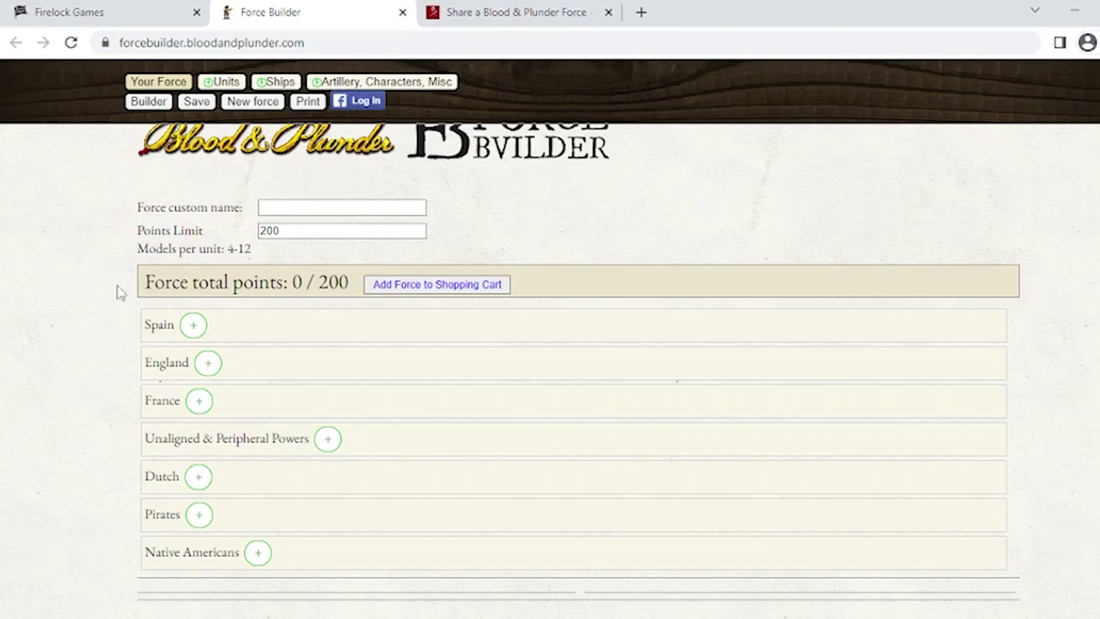
pyautogui.click(208, 362)
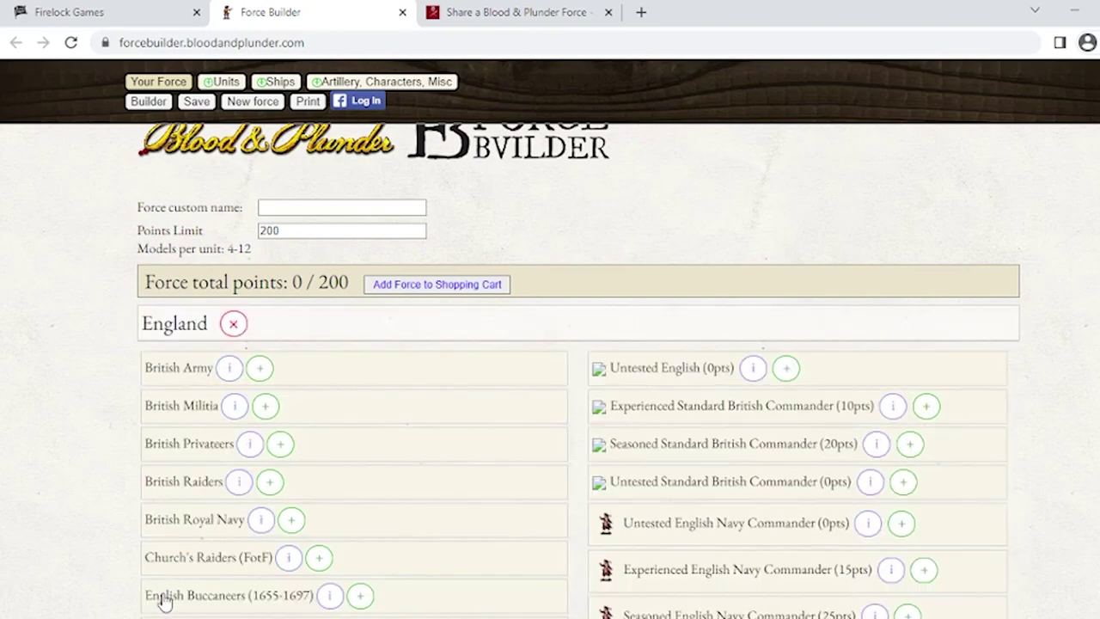
pyautogui.scroll(-6, 575, 387)
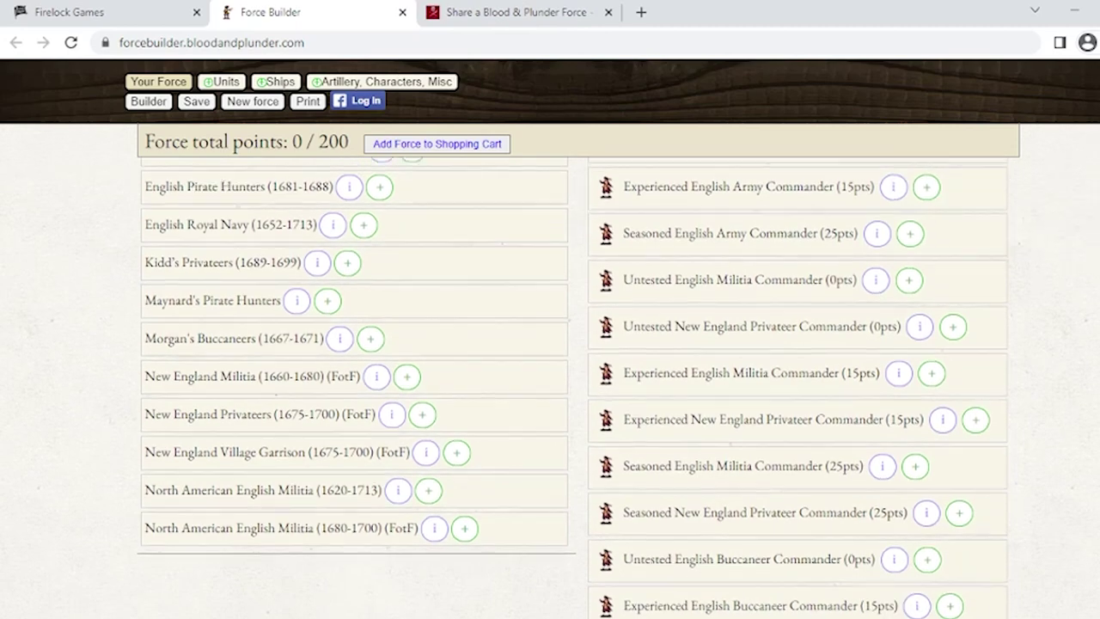
pyautogui.scroll(2, 575, 386)
pyautogui.scroll(4, 232, 315)
pyautogui.click(232, 316)
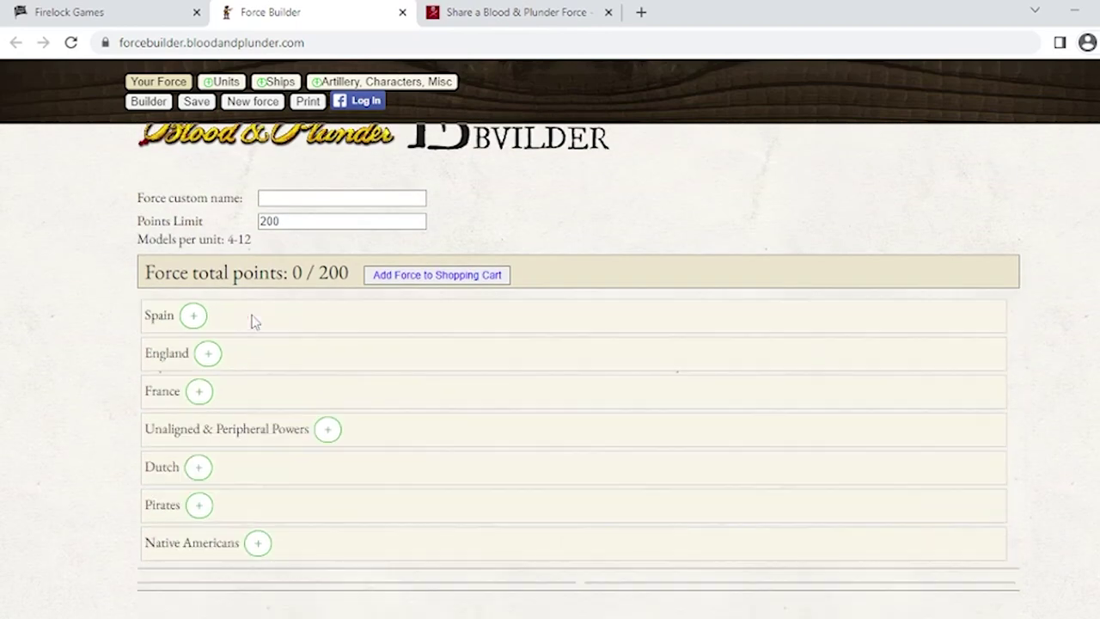
# Choose Pirates as the force's nationality and name the force The Pirate's Life.
pyautogui.click(198, 507)
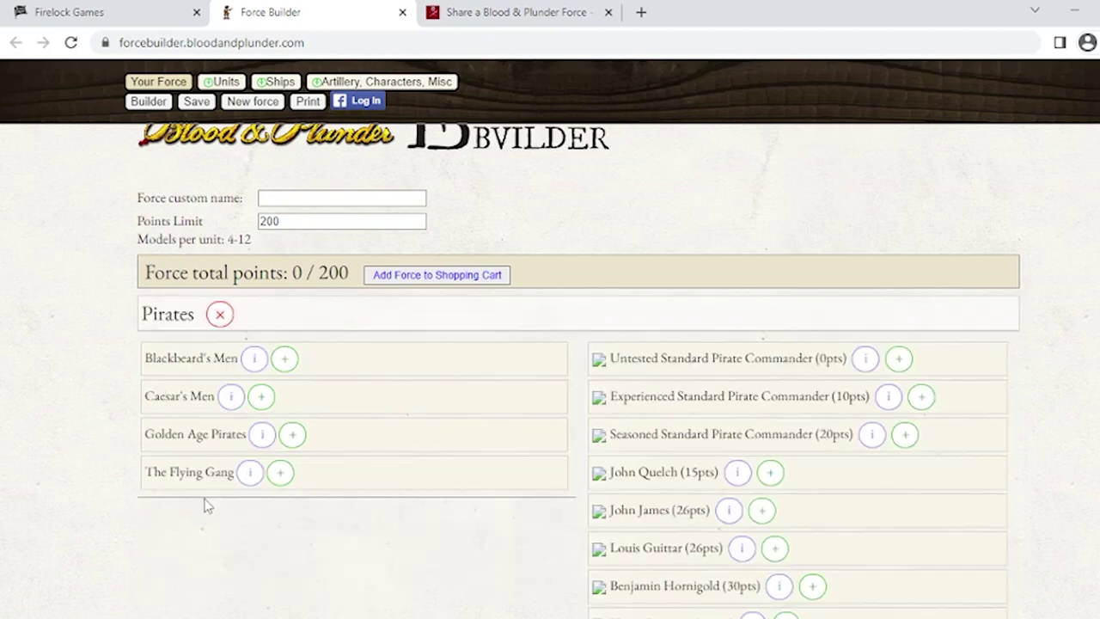
pyautogui.click(280, 200)
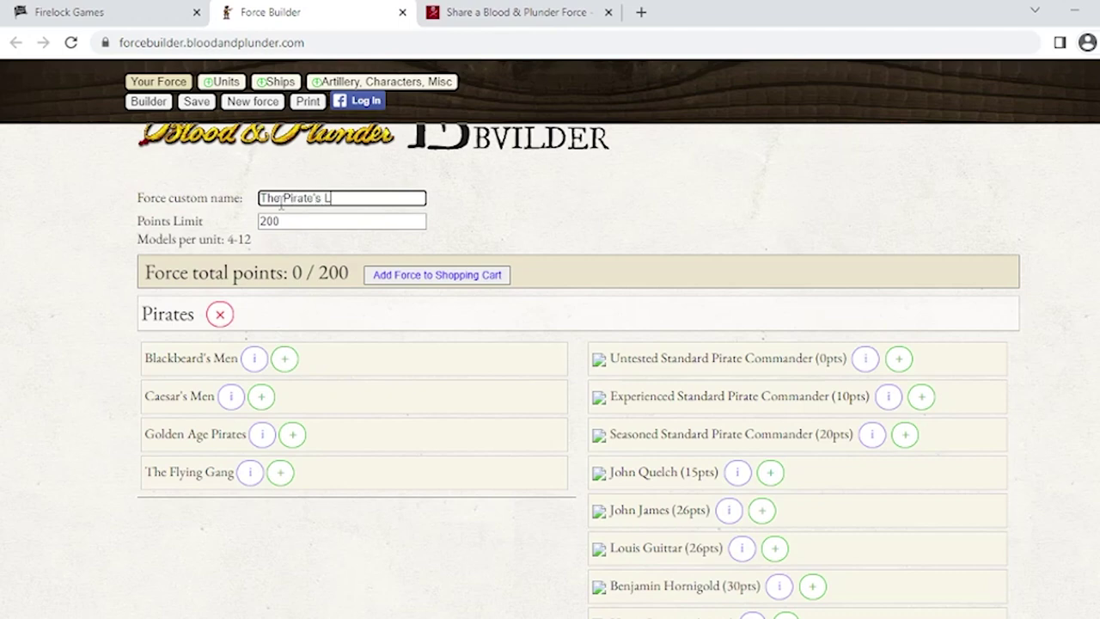
pyautogui.click(50, 305)
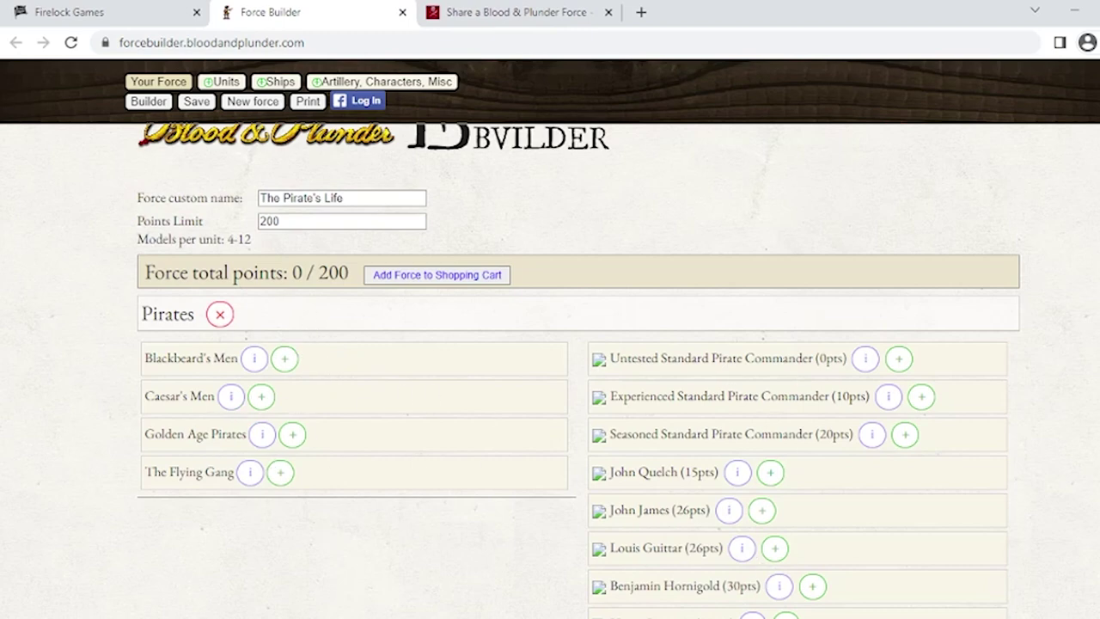
# Add Edward "Blackbeard" Teach as the commander and choose Blackbeard's Men as the faction.
pyautogui.scroll(-3, 579, 369)
pyautogui.scroll(-1, 579, 370)
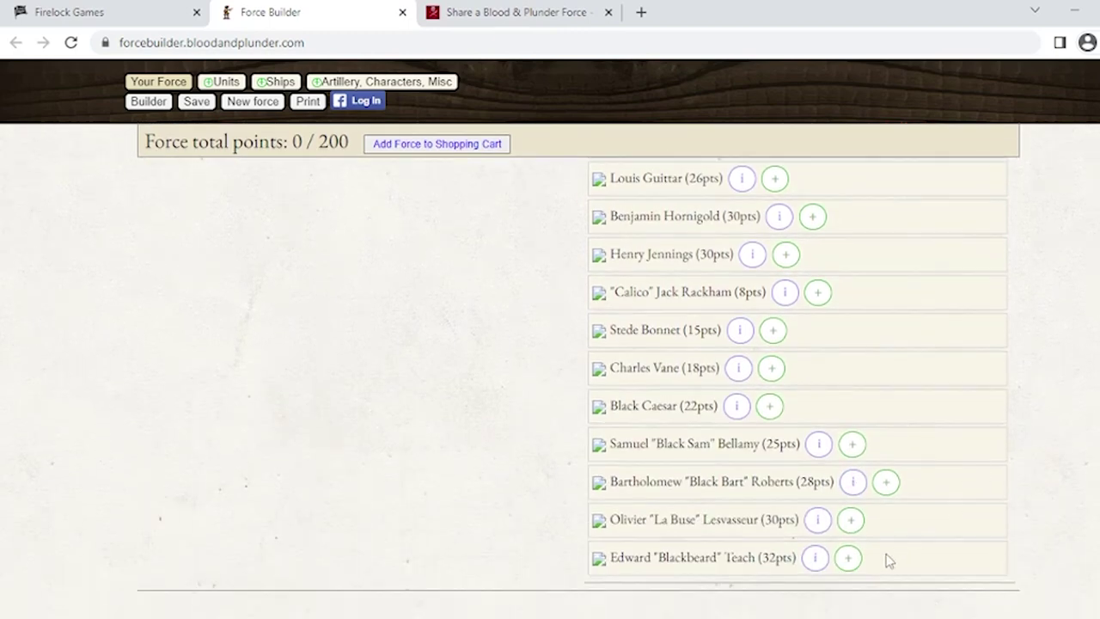
pyautogui.click(848, 558)
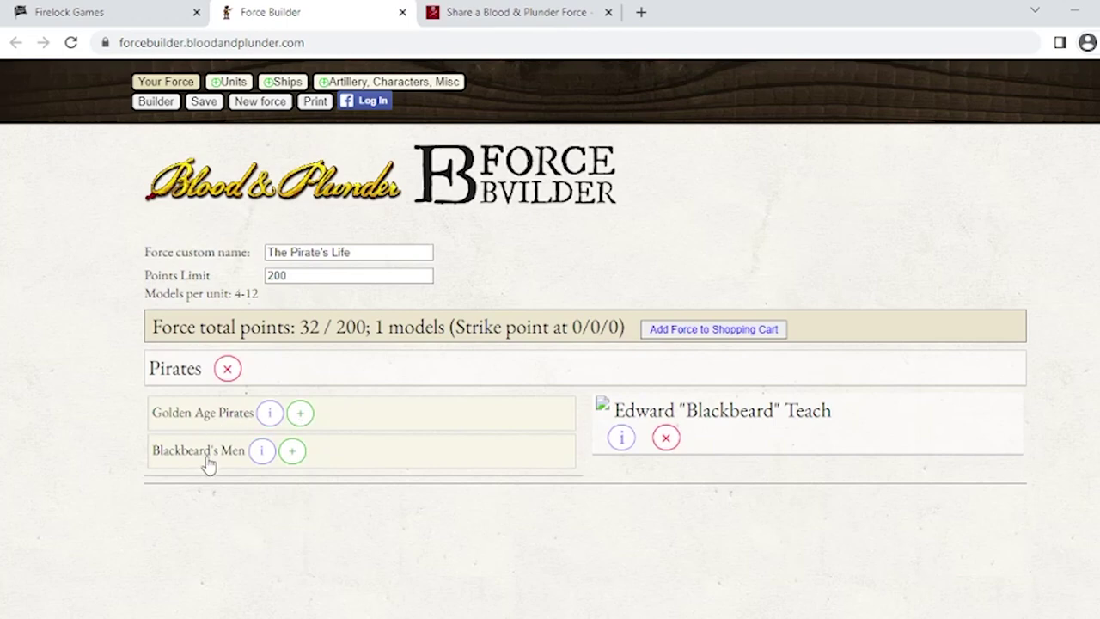
pyautogui.click(293, 455)
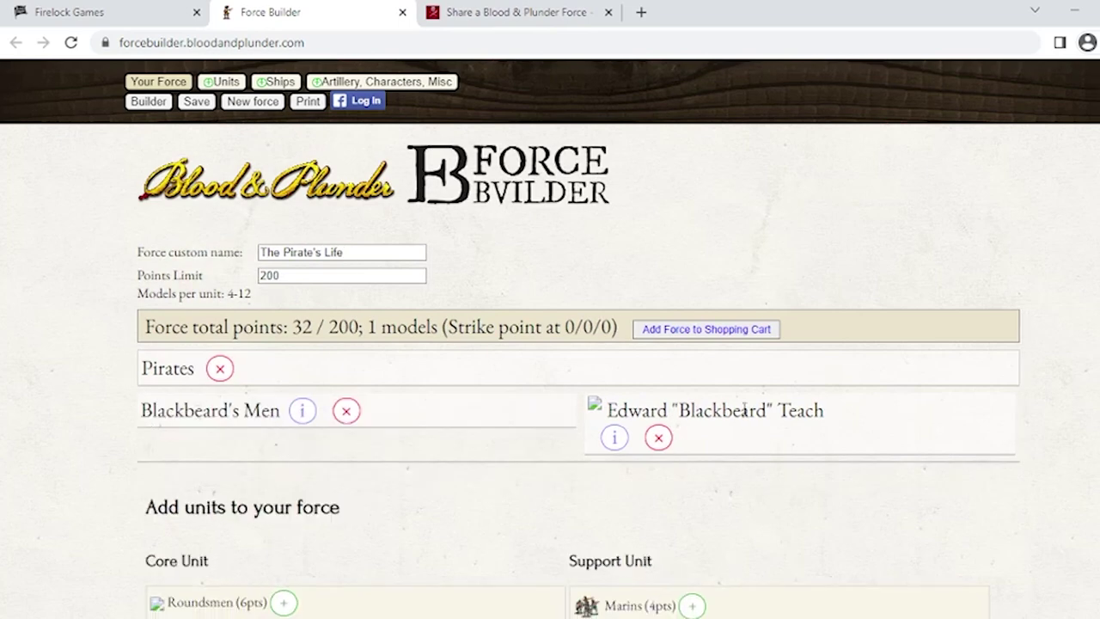
# Review the special rules of Blackbeard's Men and the command stats and abilities of Edward "Blackbeard" Teach, and collapse both descriptions.
pyautogui.click(304, 414)
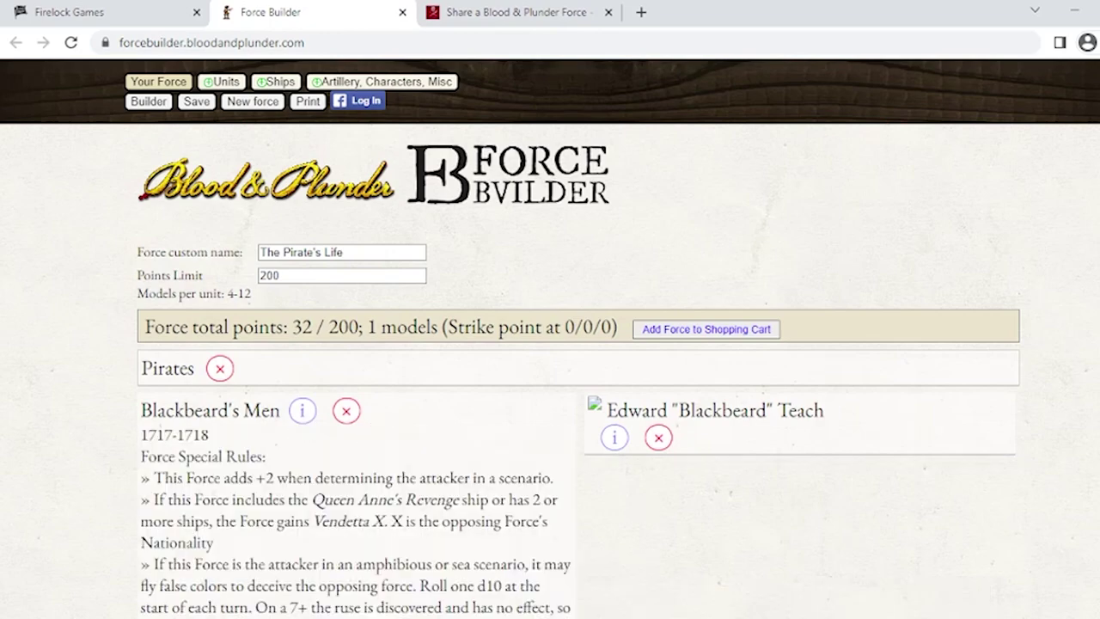
pyautogui.scroll(-3, 224, 295)
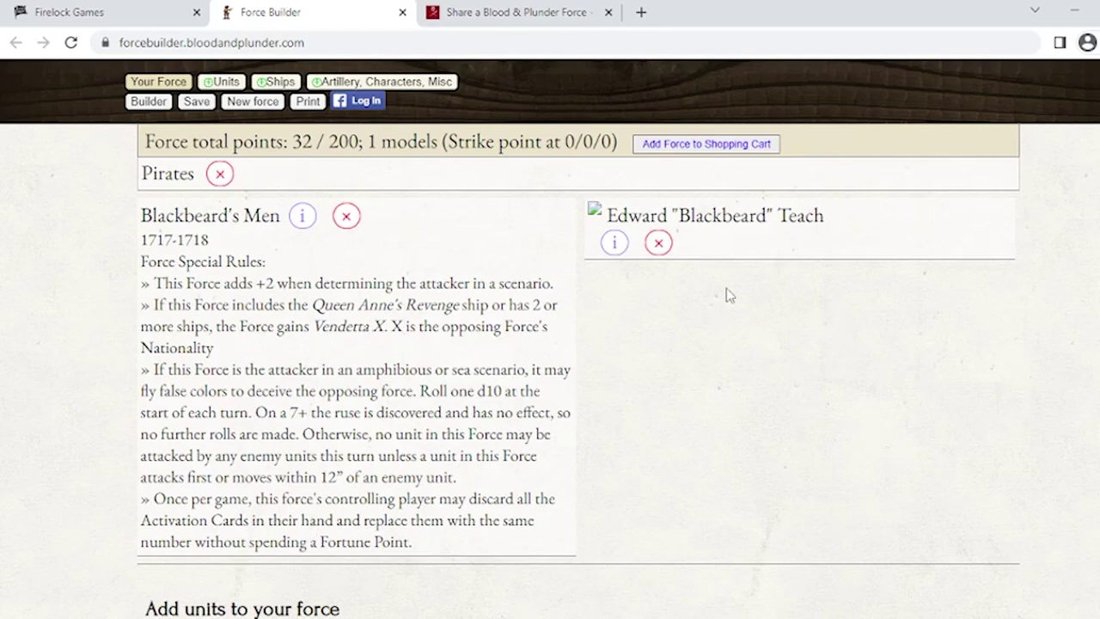
pyautogui.click(617, 254)
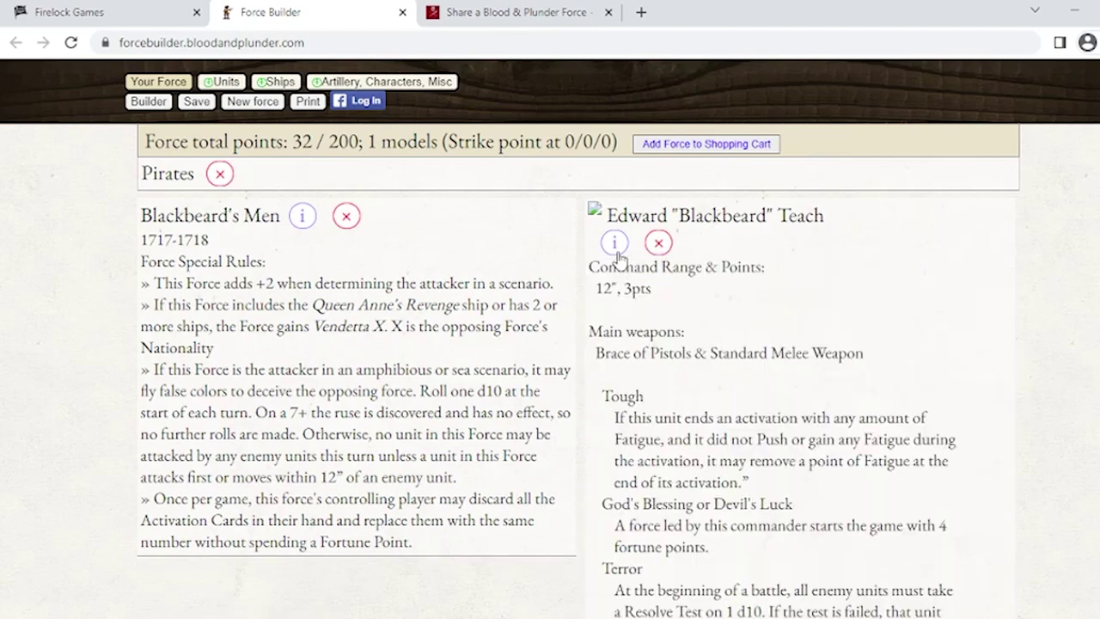
pyautogui.scroll(-4, 550, 387)
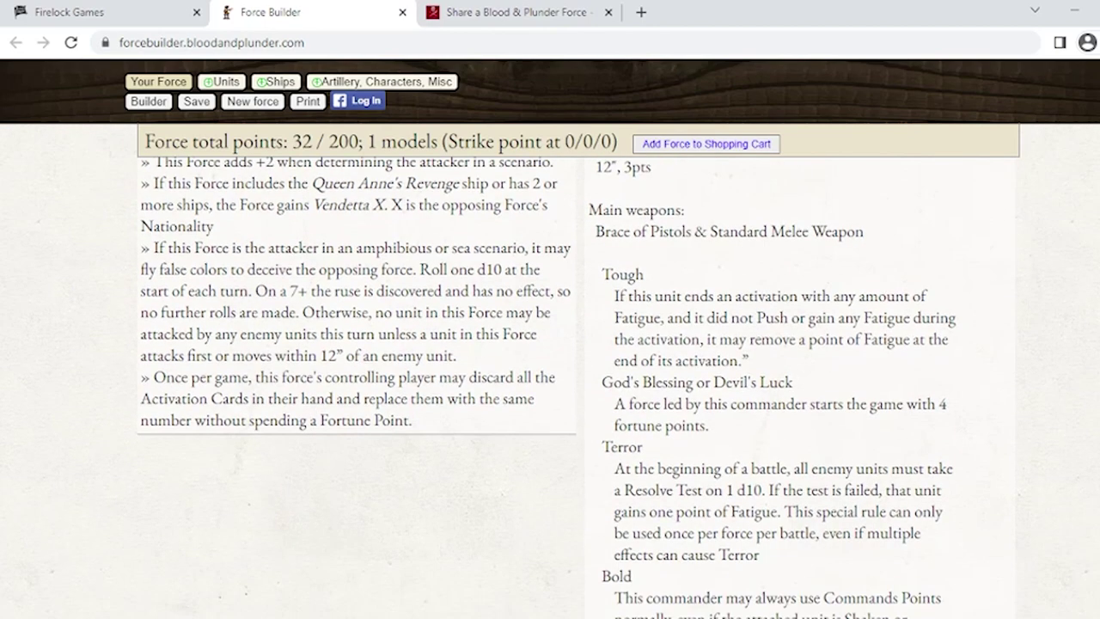
pyautogui.scroll(5, 564, 356)
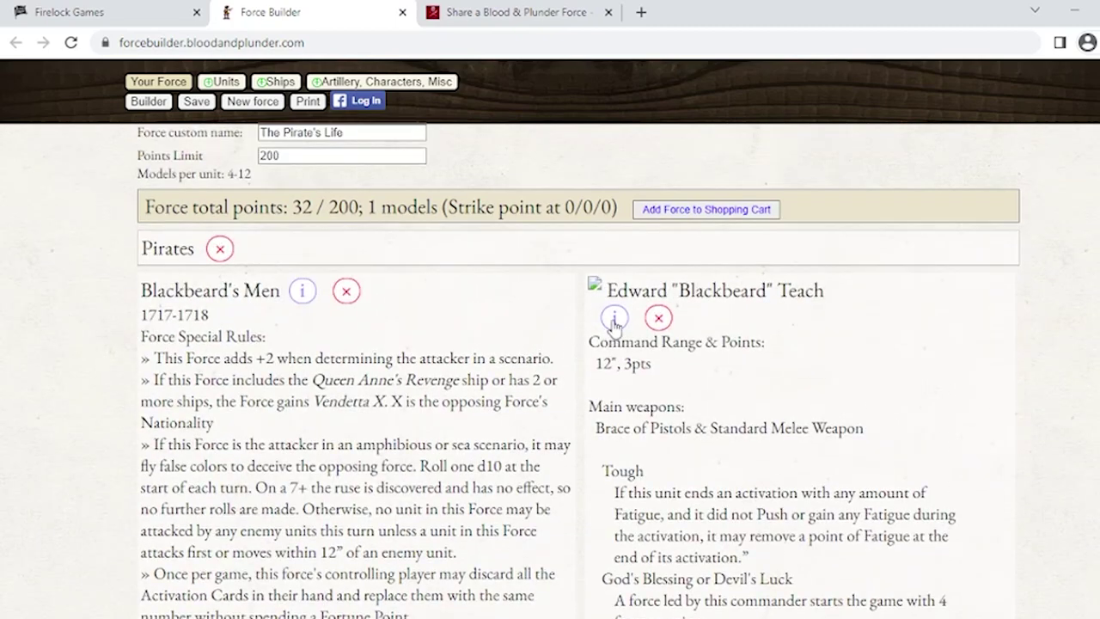
pyautogui.click(614, 318)
pyautogui.click(303, 294)
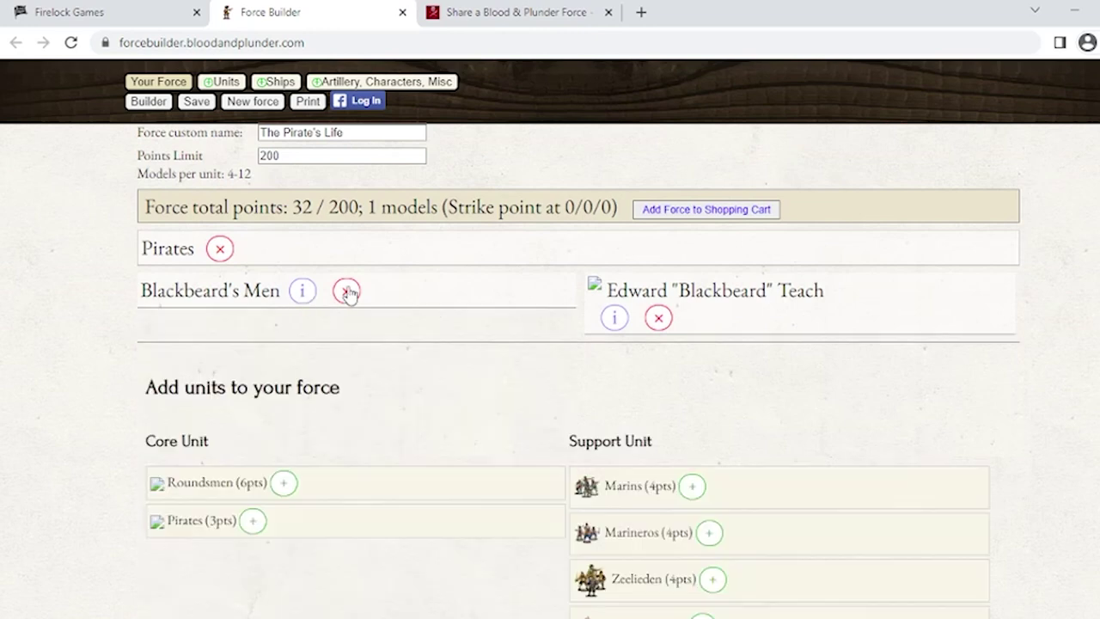
# Add one Pirates unit and one Roundsmen unit to the force as core units.
pyautogui.scroll(-2, 575, 369)
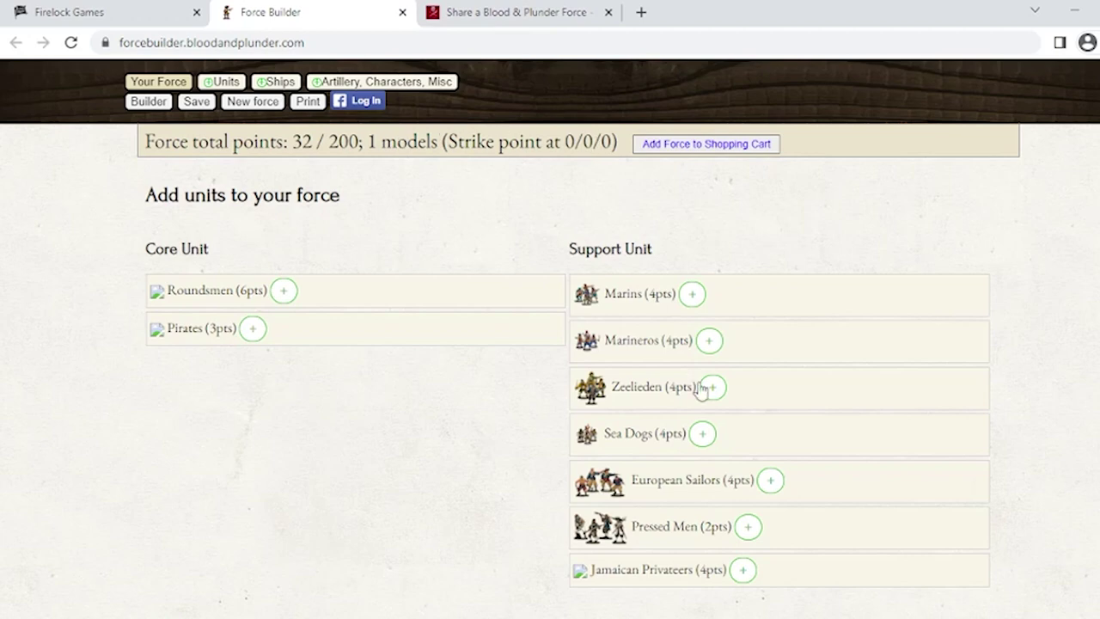
pyautogui.click(253, 330)
pyautogui.click(285, 398)
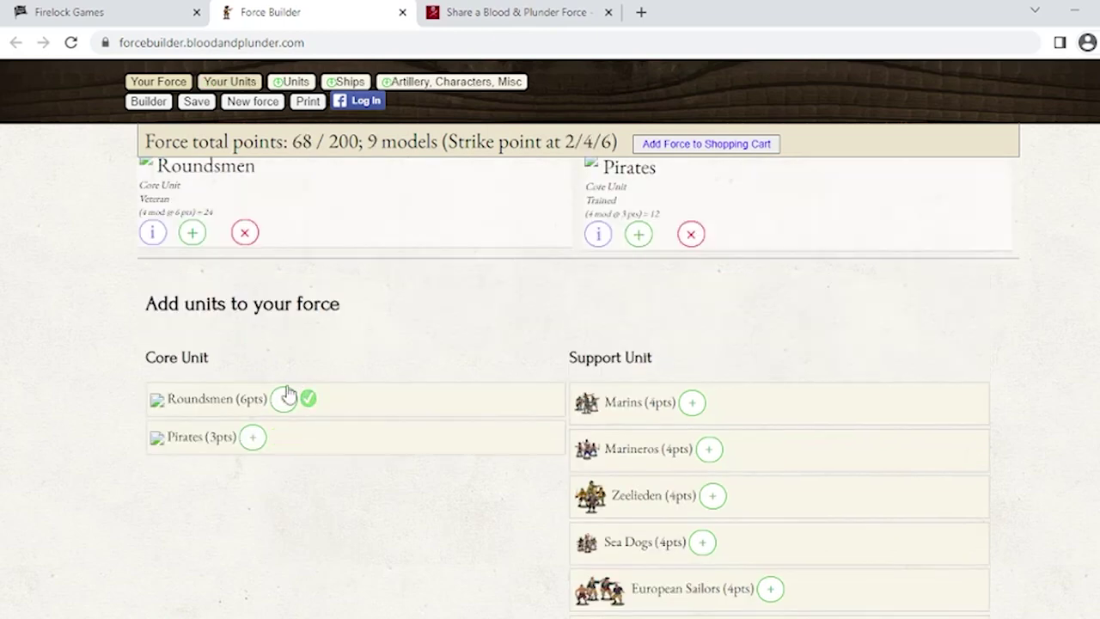
# Expand the Roundsmen unit's details to examine its weapons, stats and unit options.
pyautogui.scroll(3, 300, 399)
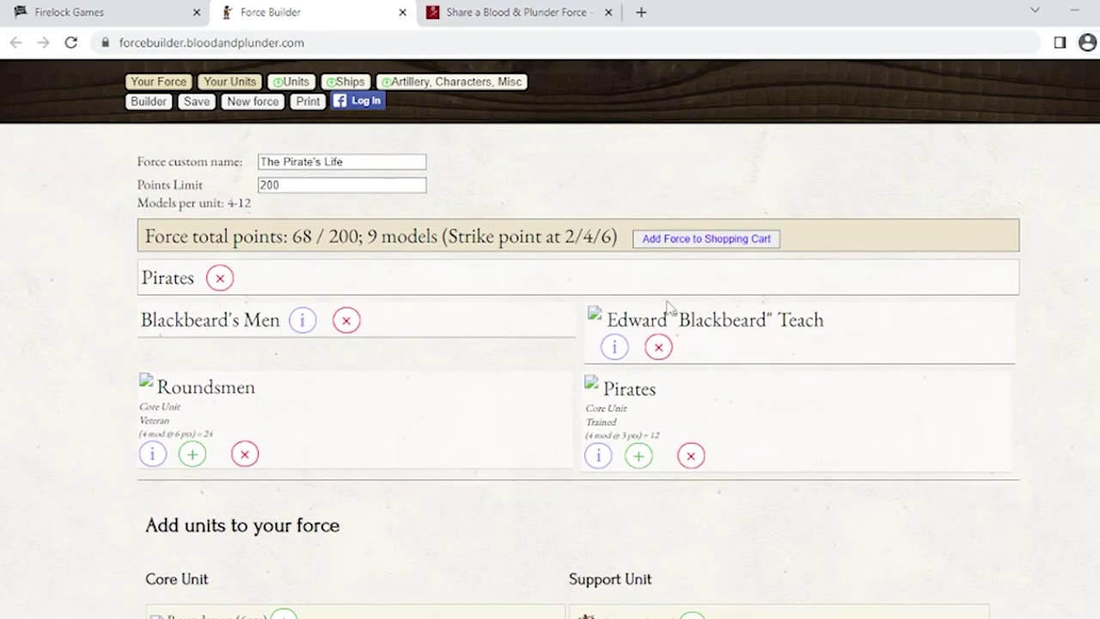
pyautogui.click(151, 455)
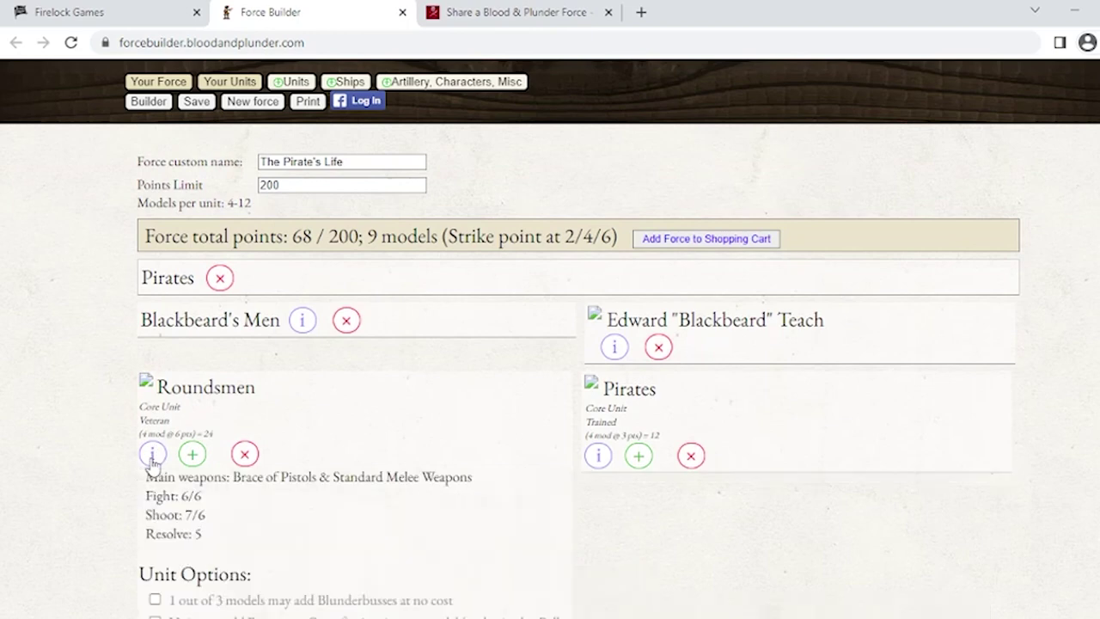
pyautogui.scroll(-3, 576, 386)
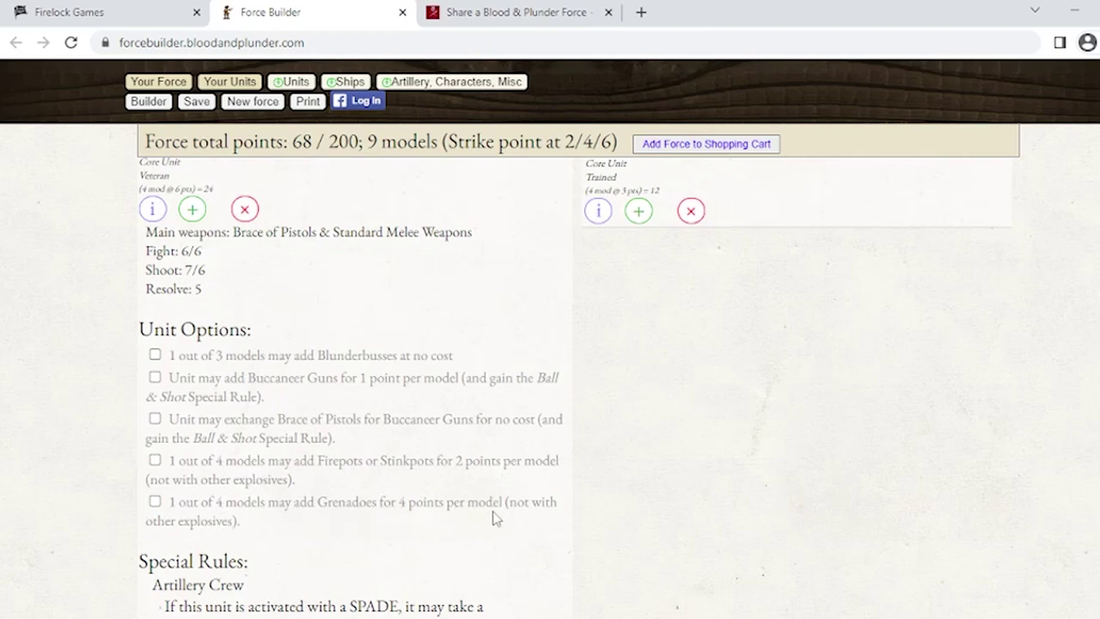
pyautogui.click(154, 502)
pyautogui.click(156, 462)
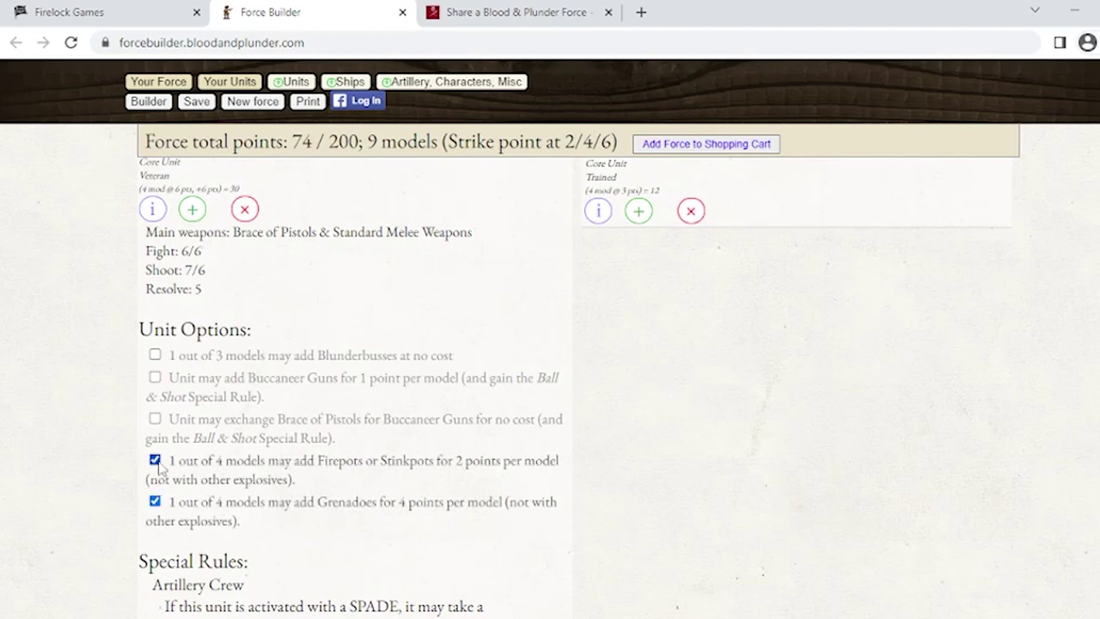
pyautogui.click(156, 462)
pyautogui.click(155, 501)
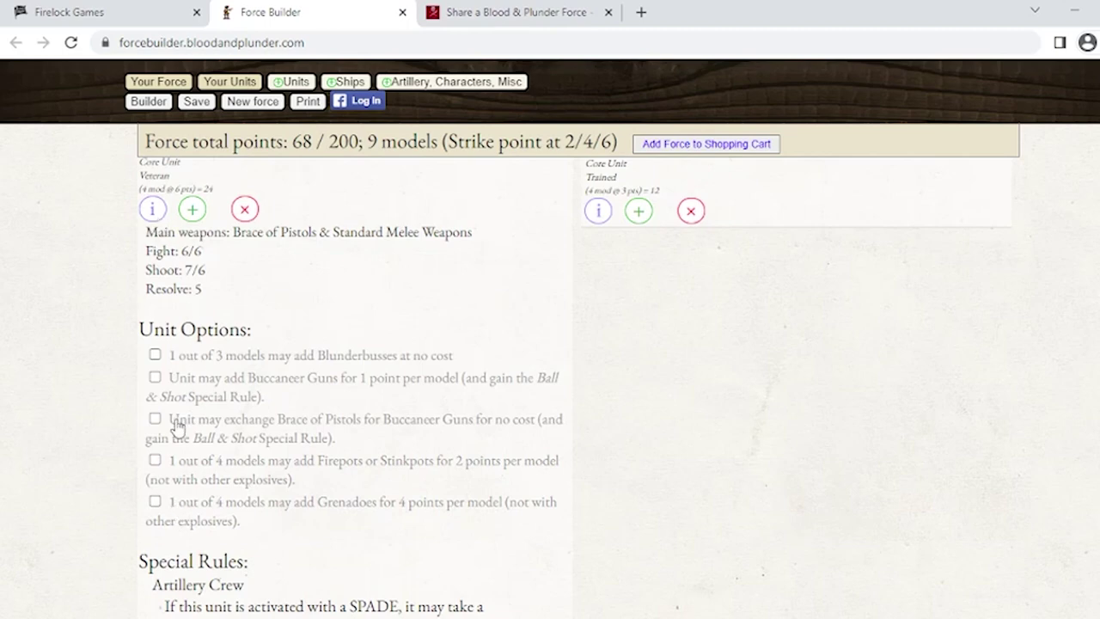
# Increase the Roundsmen unit to eight models and collapse its details.
pyautogui.click(192, 210)
pyautogui.click(191, 211)
pyautogui.click(192, 210)
pyautogui.click(192, 211)
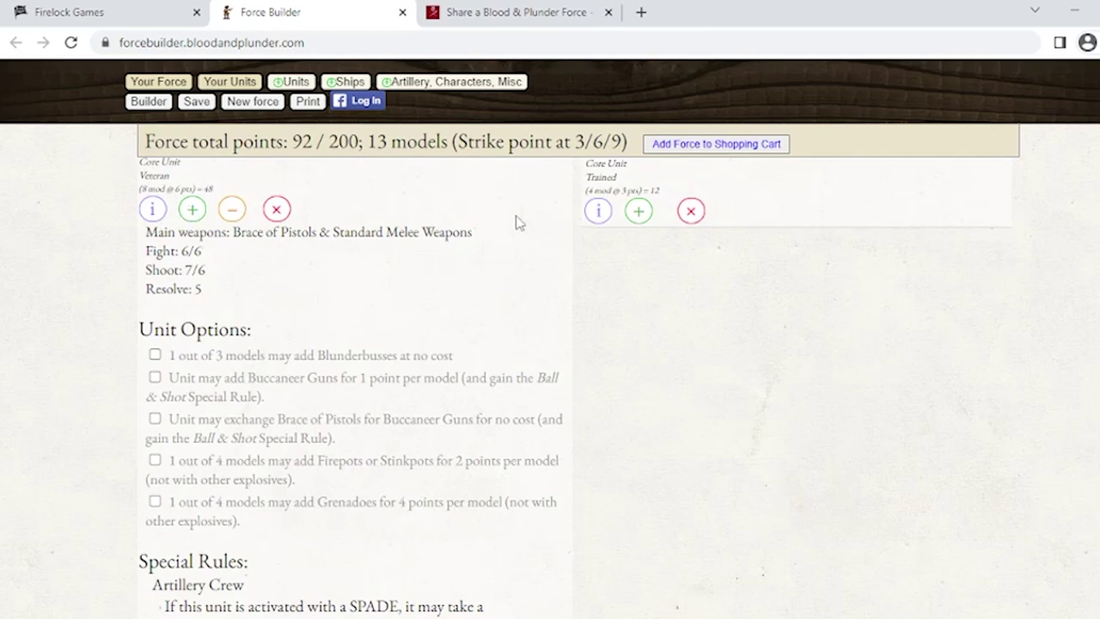
pyautogui.click(162, 216)
# Equip the Pirates unit with the Blunderbusses option and the Firepots or Stinkpots option.
pyautogui.click(595, 215)
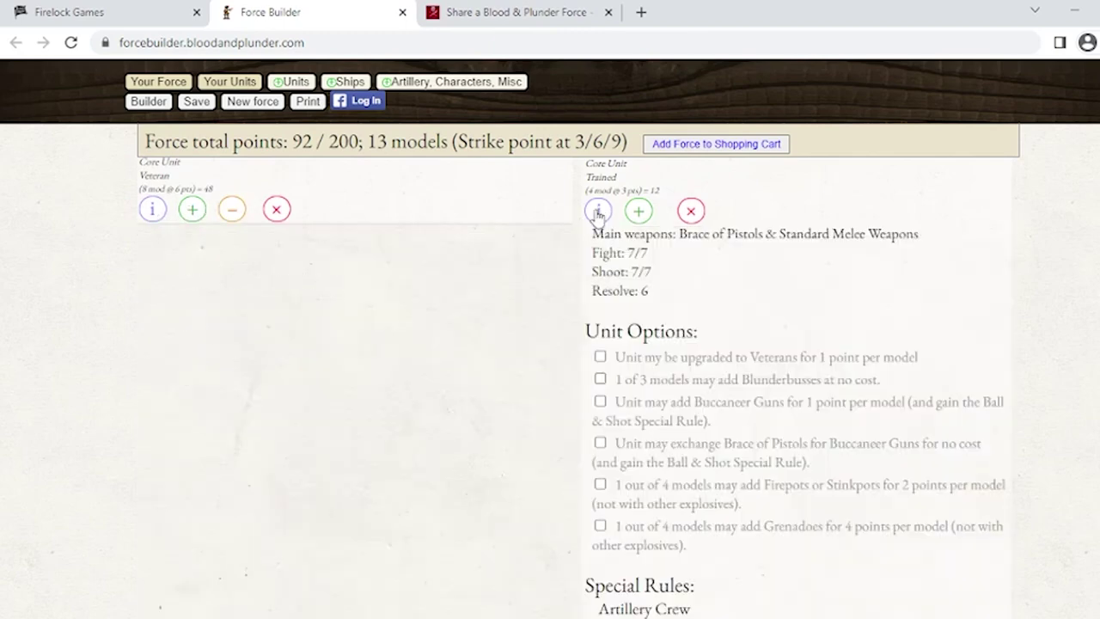
pyautogui.click(686, 382)
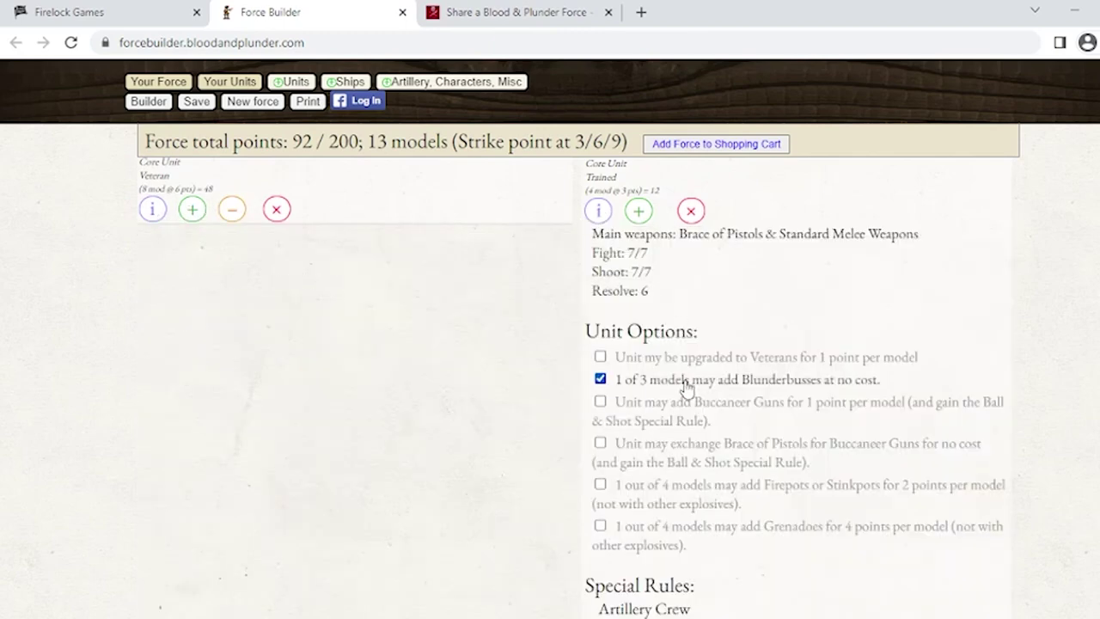
pyautogui.click(690, 498)
# Increase the Pirates unit to nine models and collapse its details.
pyautogui.click(637, 210)
pyautogui.click(638, 211)
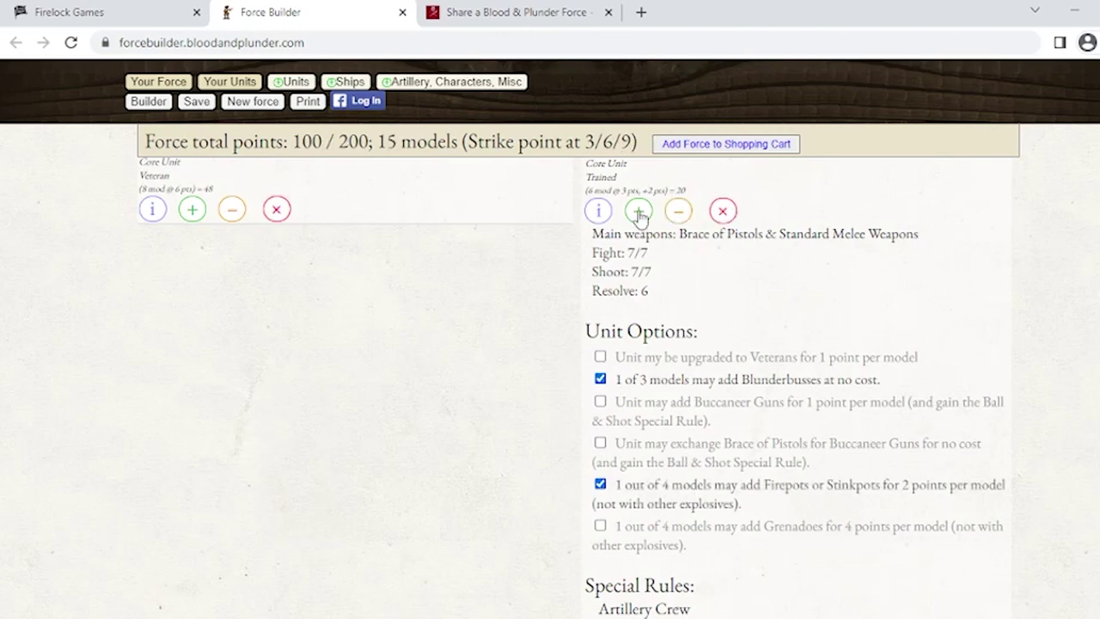
pyautogui.click(638, 210)
pyautogui.click(637, 211)
pyautogui.click(638, 210)
pyautogui.scroll(3, 576, 369)
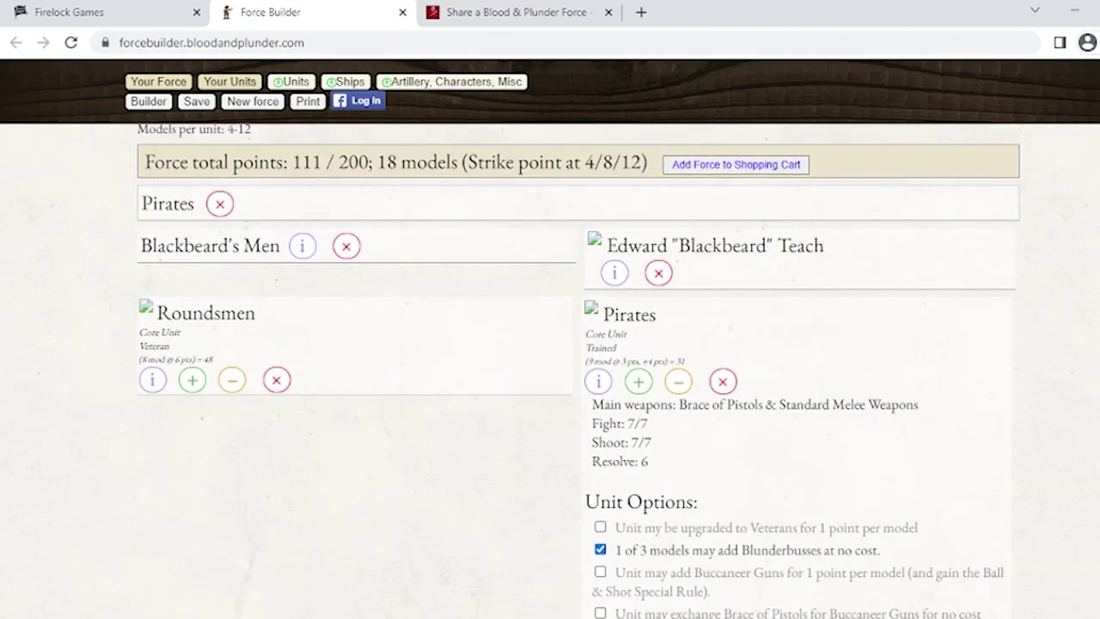
pyautogui.scroll(-2, 576, 370)
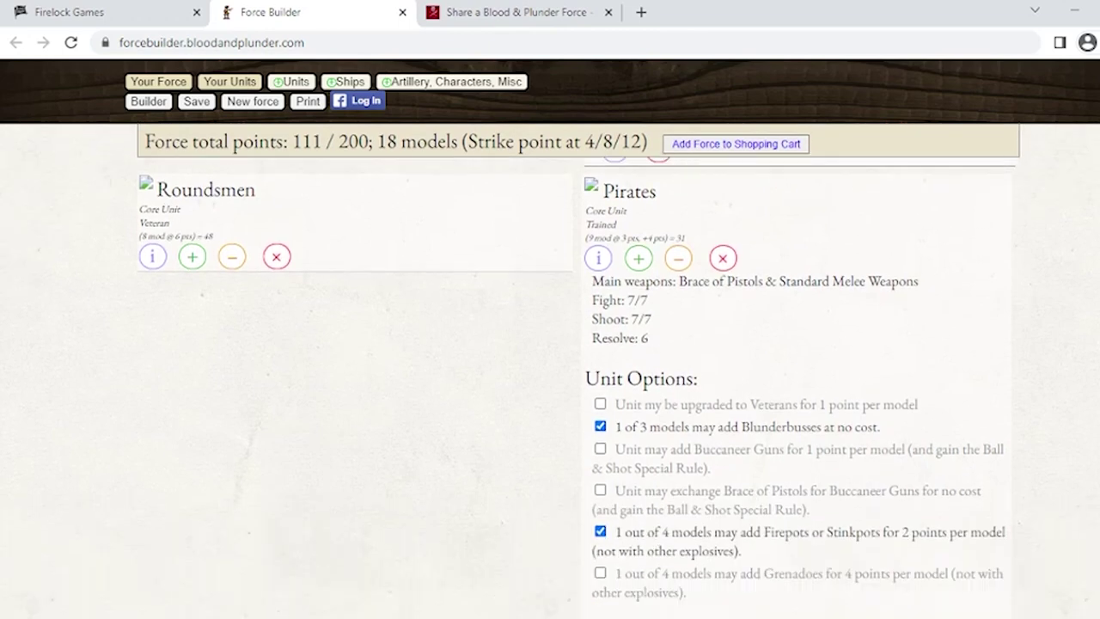
pyautogui.click(598, 260)
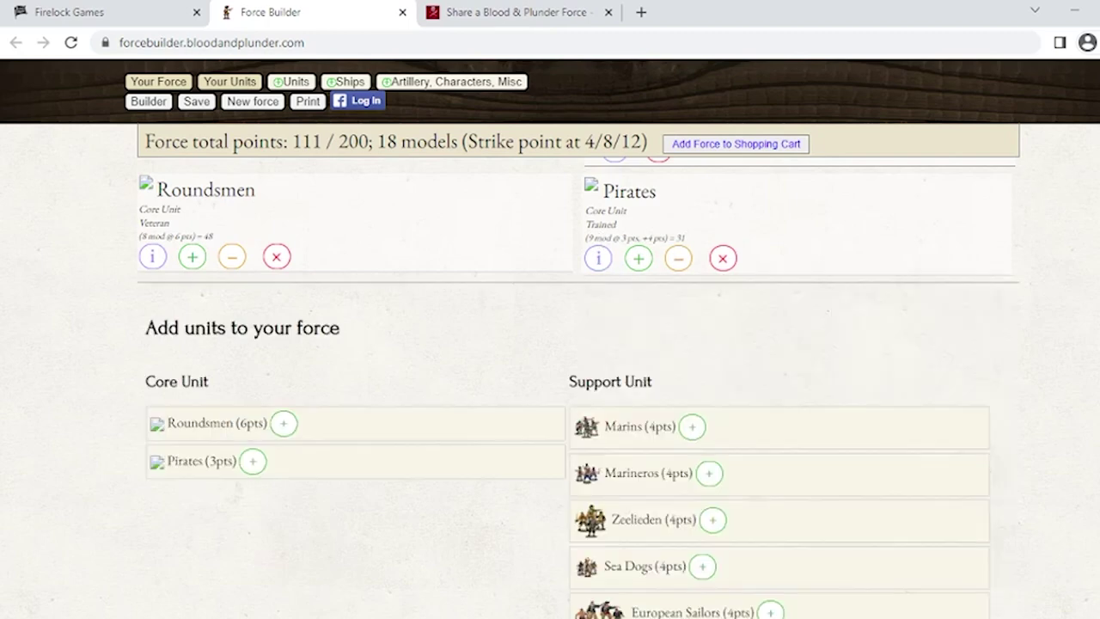
# Add the 10-point Balandra from the Bermuda Sloop class to the force's ships.
pyautogui.scroll(-5, 550, 369)
pyautogui.scroll(-2, 550, 369)
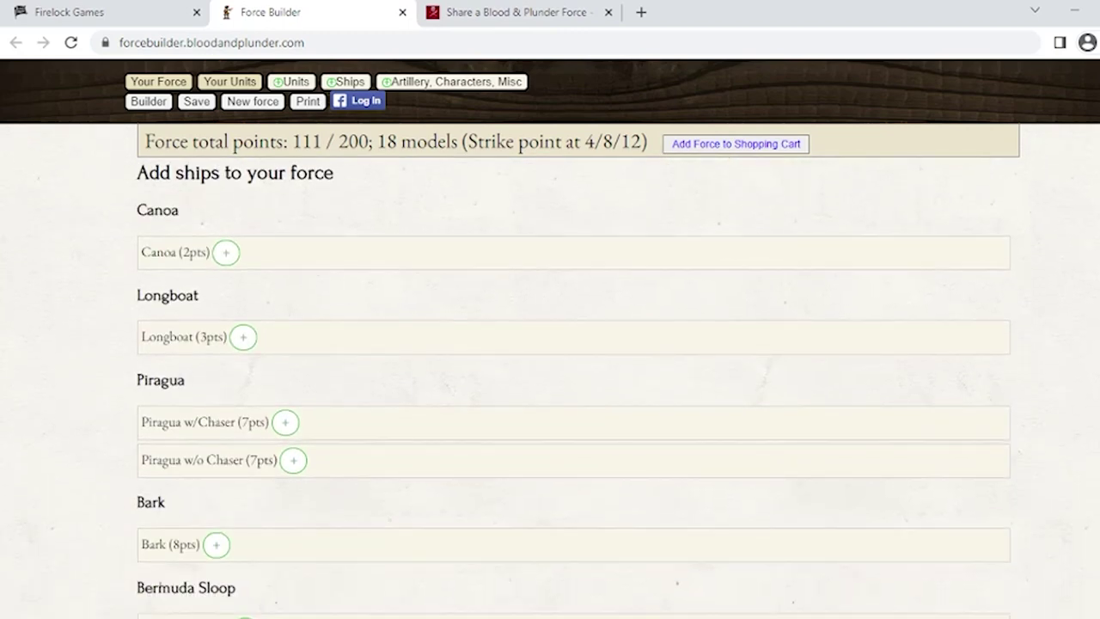
pyautogui.scroll(-5, 550, 370)
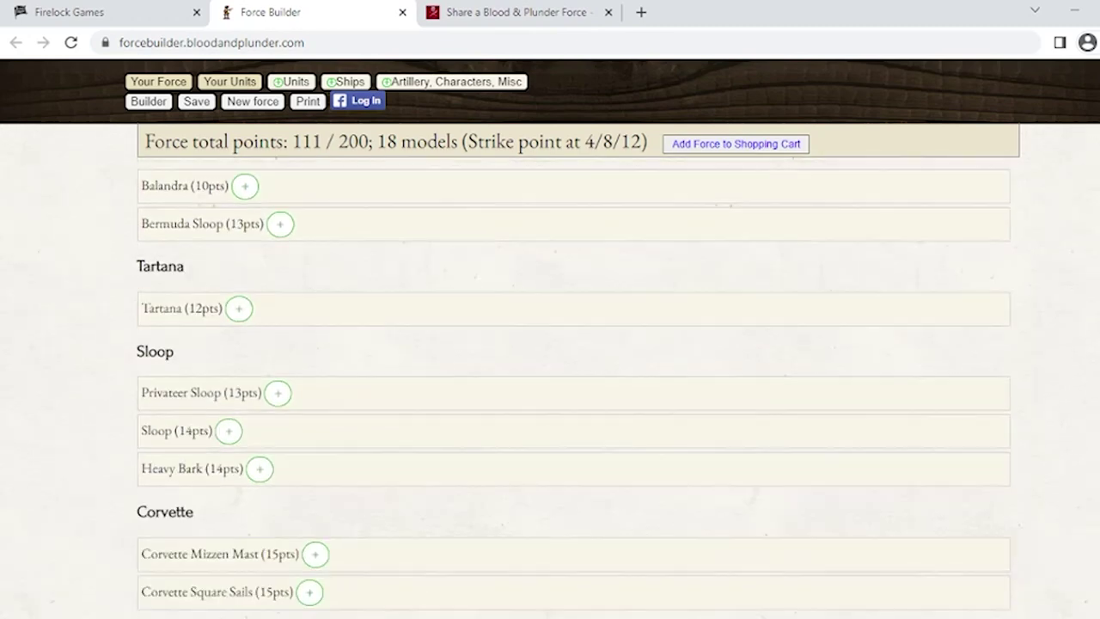
pyautogui.scroll(-8, 550, 369)
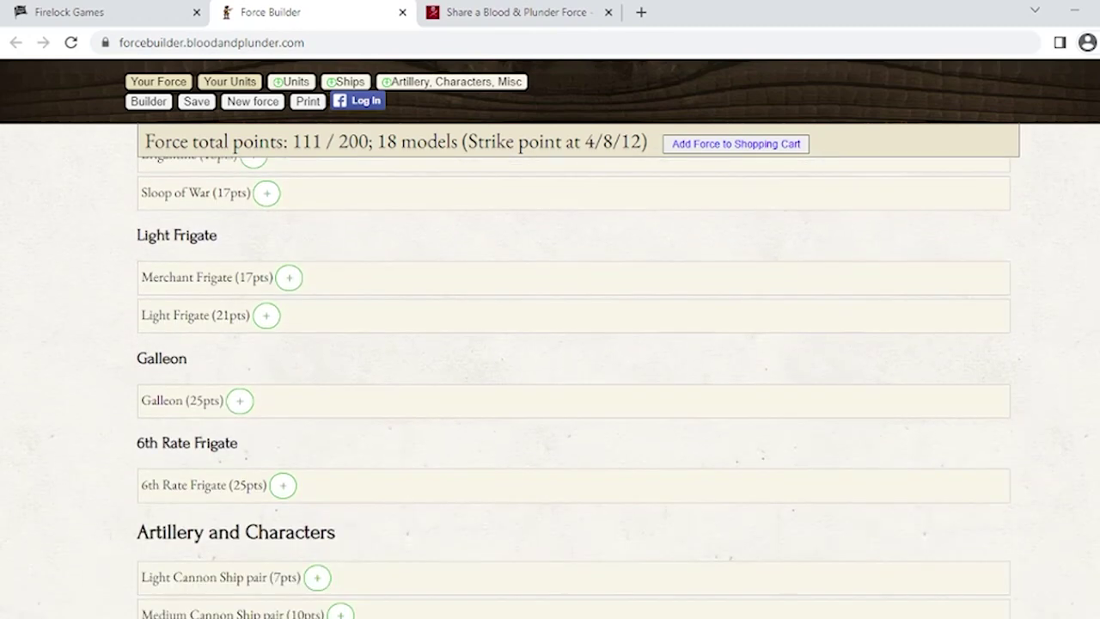
pyautogui.scroll(-1, 550, 370)
pyautogui.scroll(7, 550, 369)
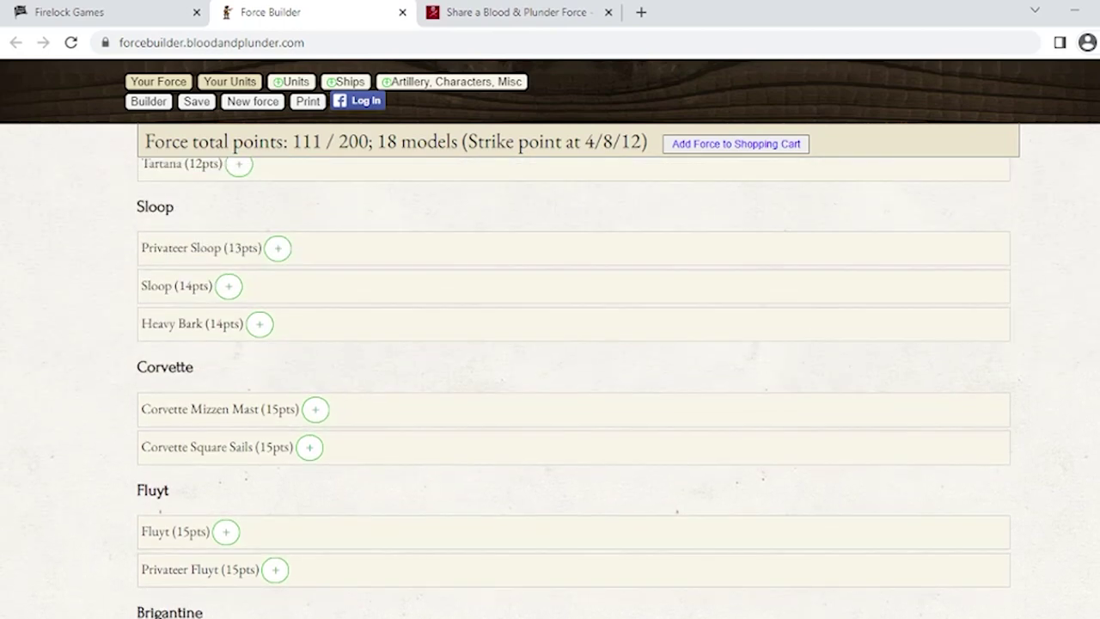
pyautogui.scroll(3, 550, 369)
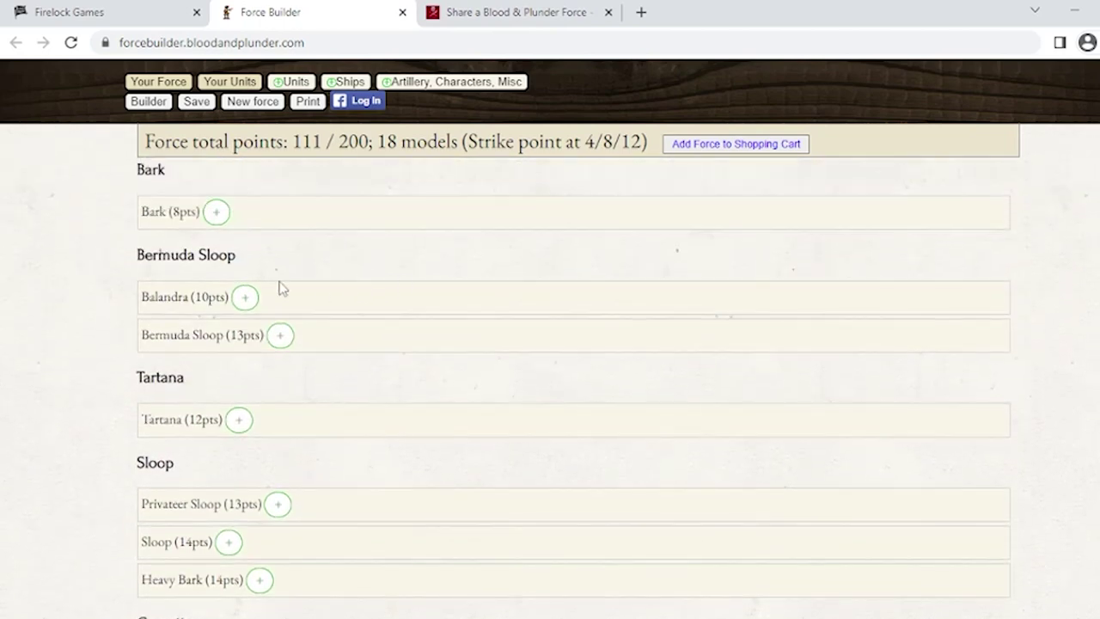
pyautogui.click(247, 298)
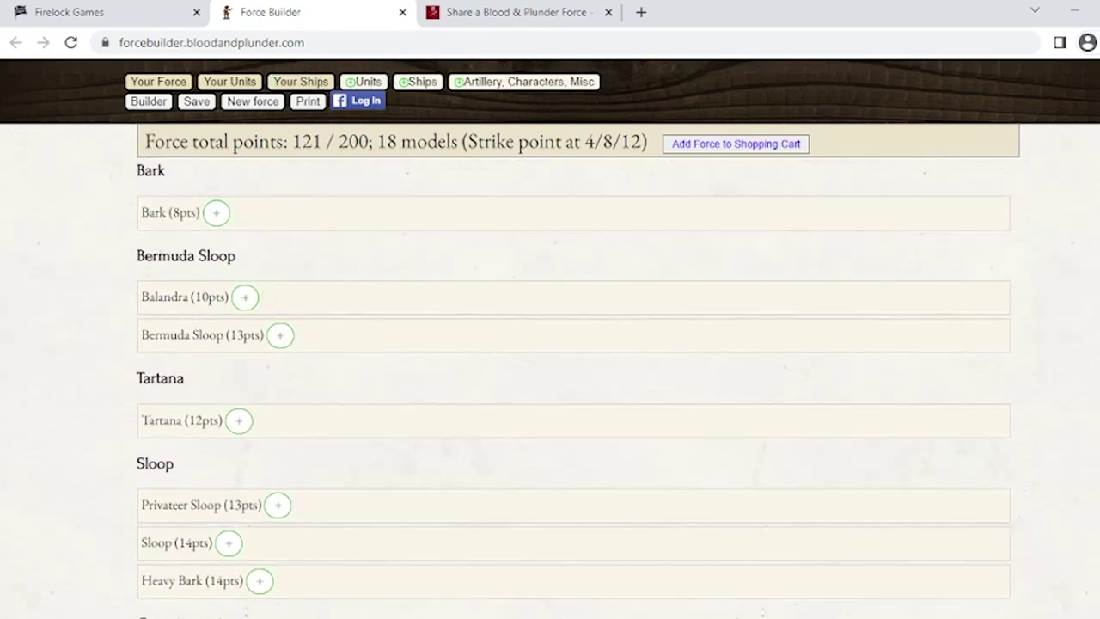
# Expand the Balandra's details in the force to examine its ship stats, traits and available upgrades.
pyautogui.scroll(15, 578, 370)
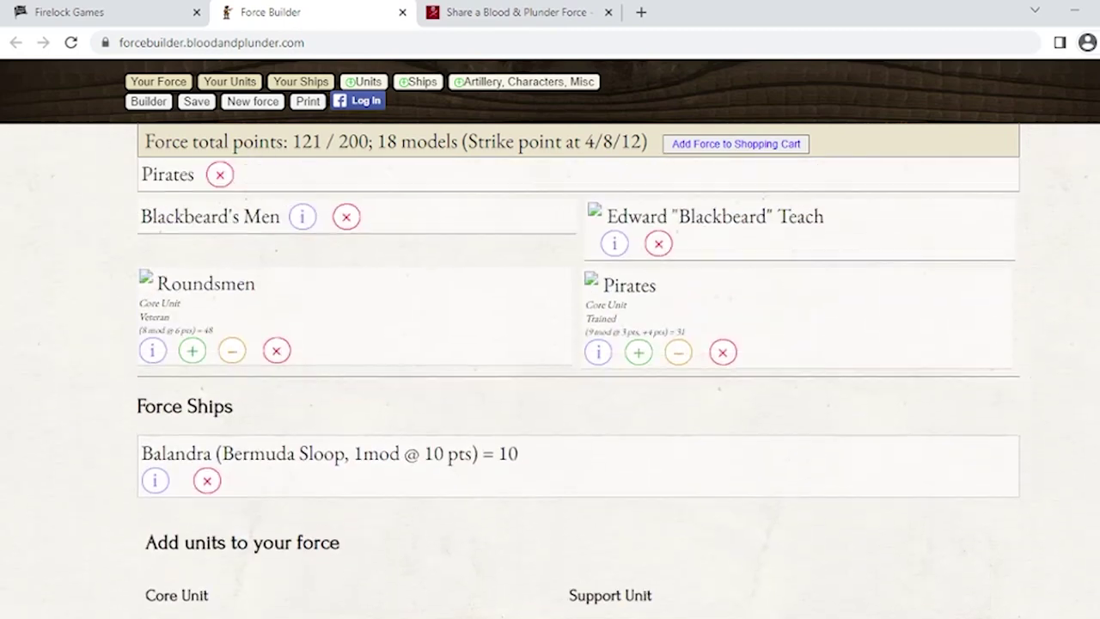
pyautogui.scroll(-1, 578, 370)
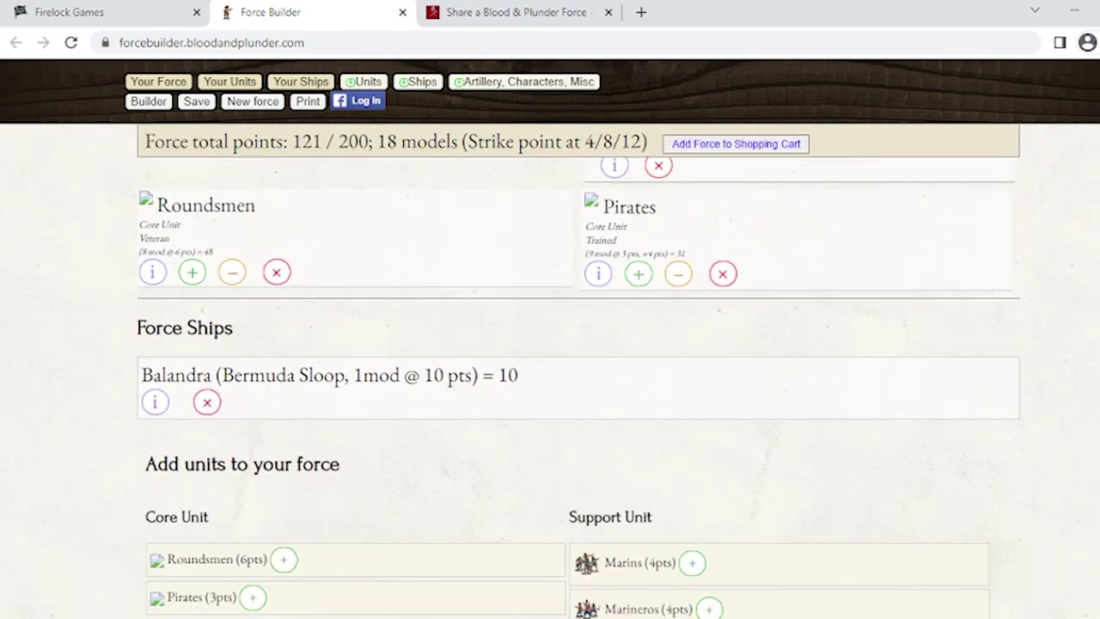
pyautogui.click(154, 401)
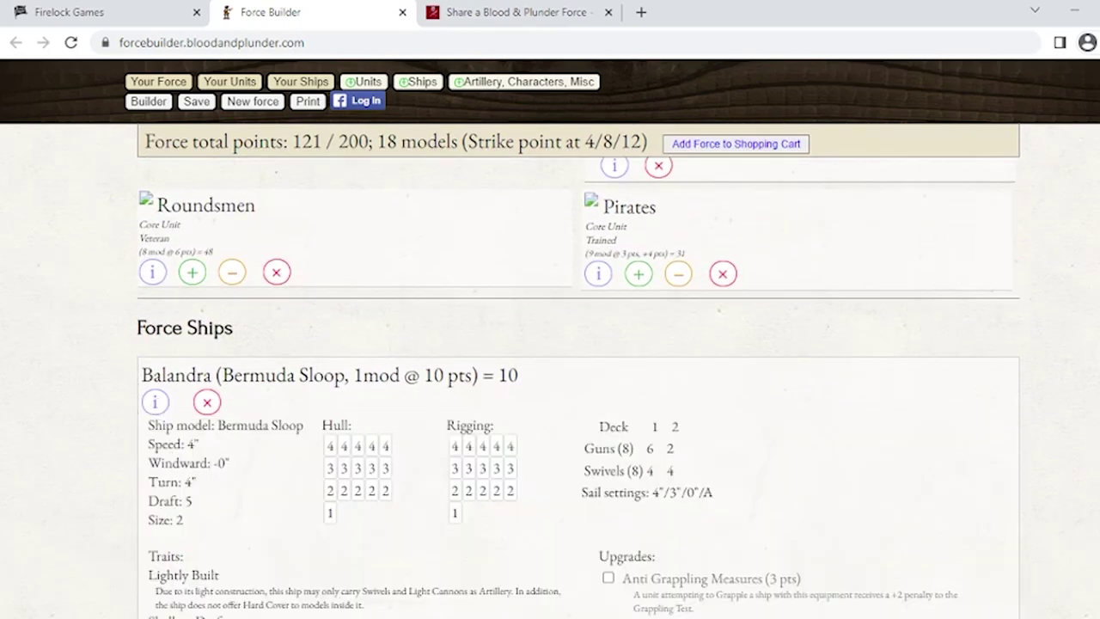
pyautogui.scroll(-2, 578, 370)
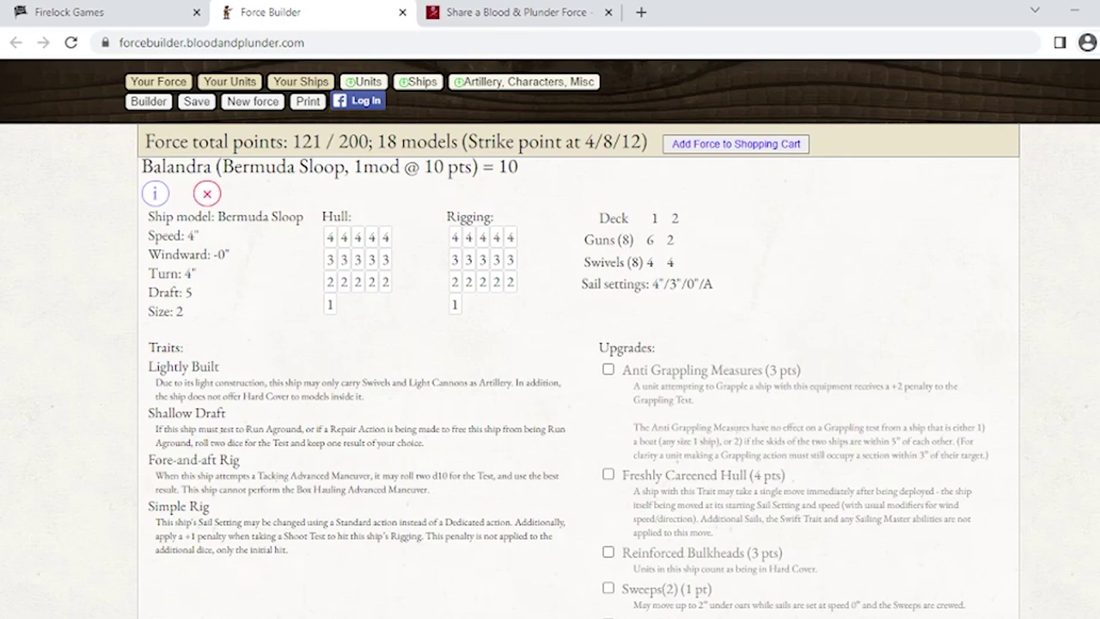
pyautogui.scroll(-3, 578, 370)
pyautogui.scroll(3, 578, 370)
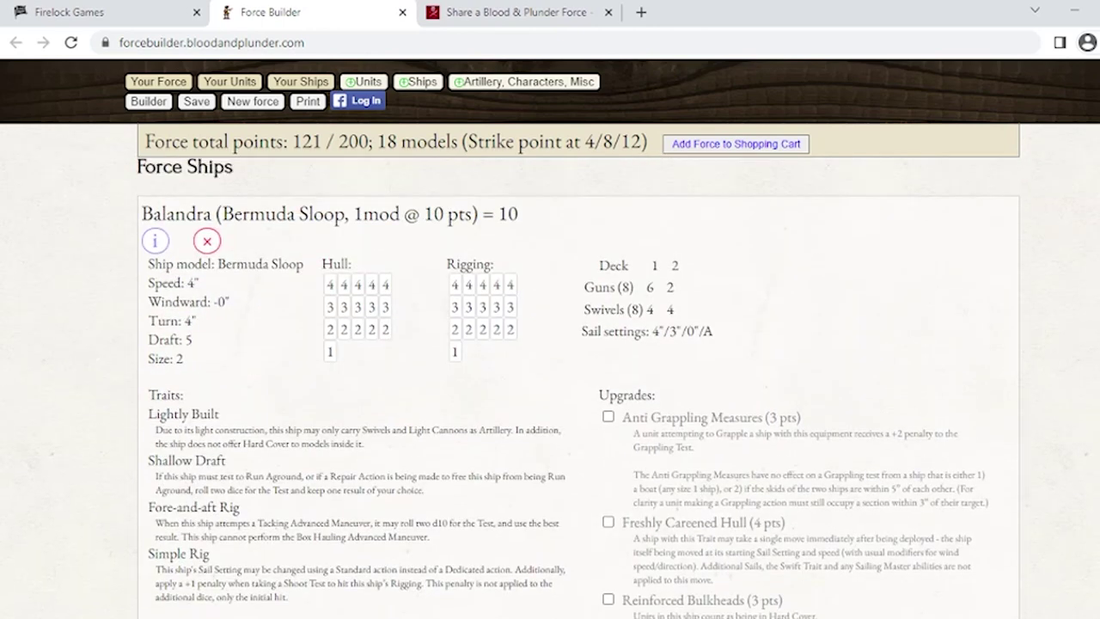
pyautogui.scroll(-1, 578, 369)
pyautogui.scroll(1, 578, 369)
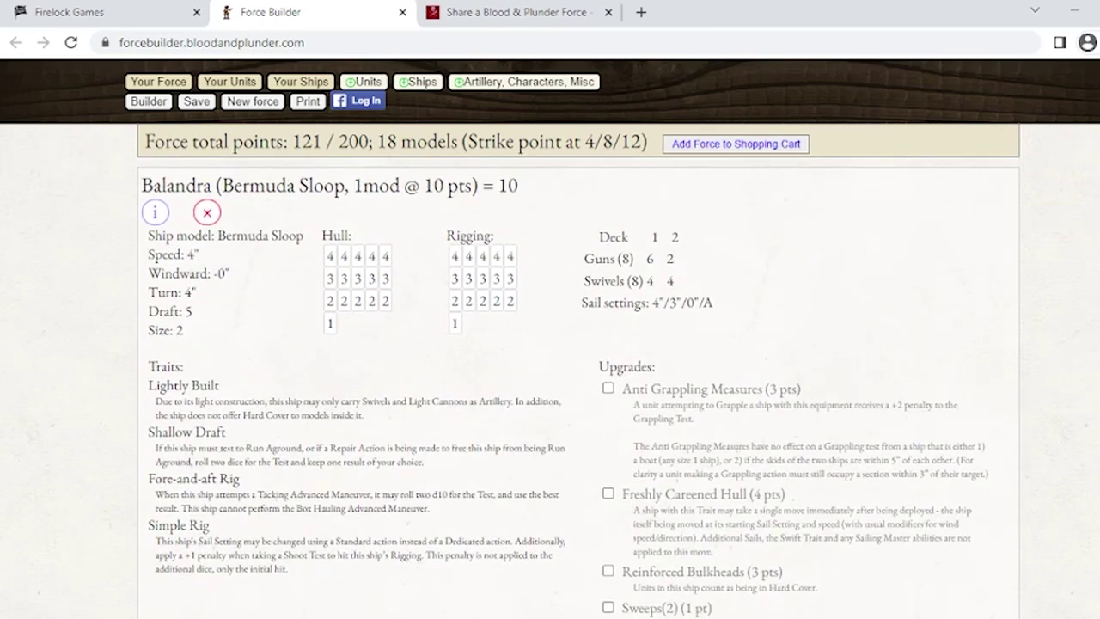
pyautogui.scroll(1, 578, 370)
pyautogui.scroll(-3, 579, 370)
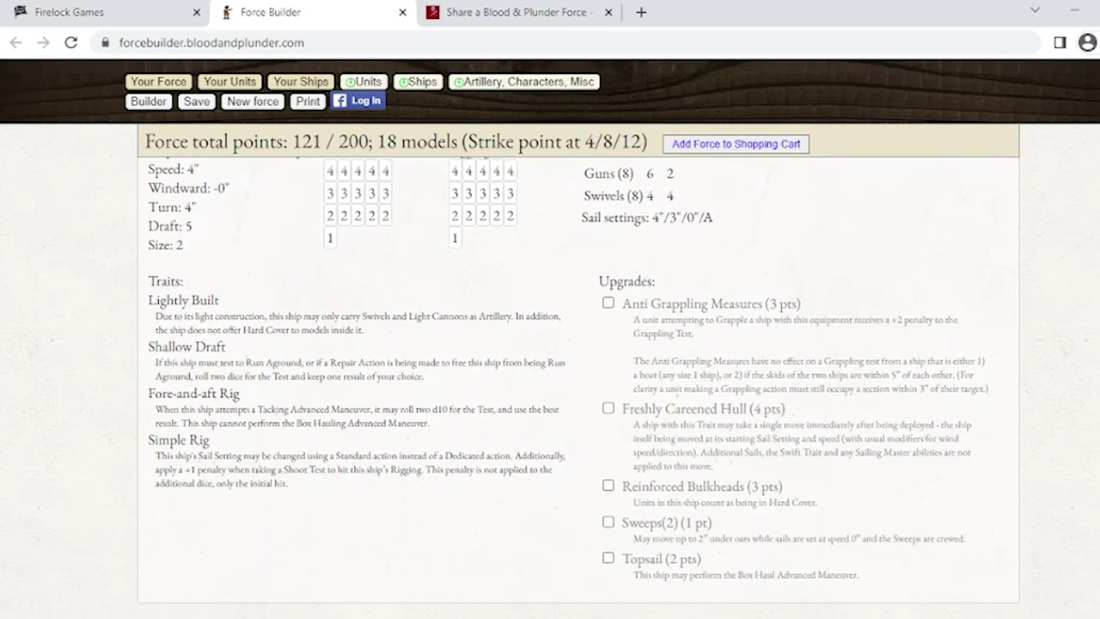
pyautogui.scroll(-1, 578, 369)
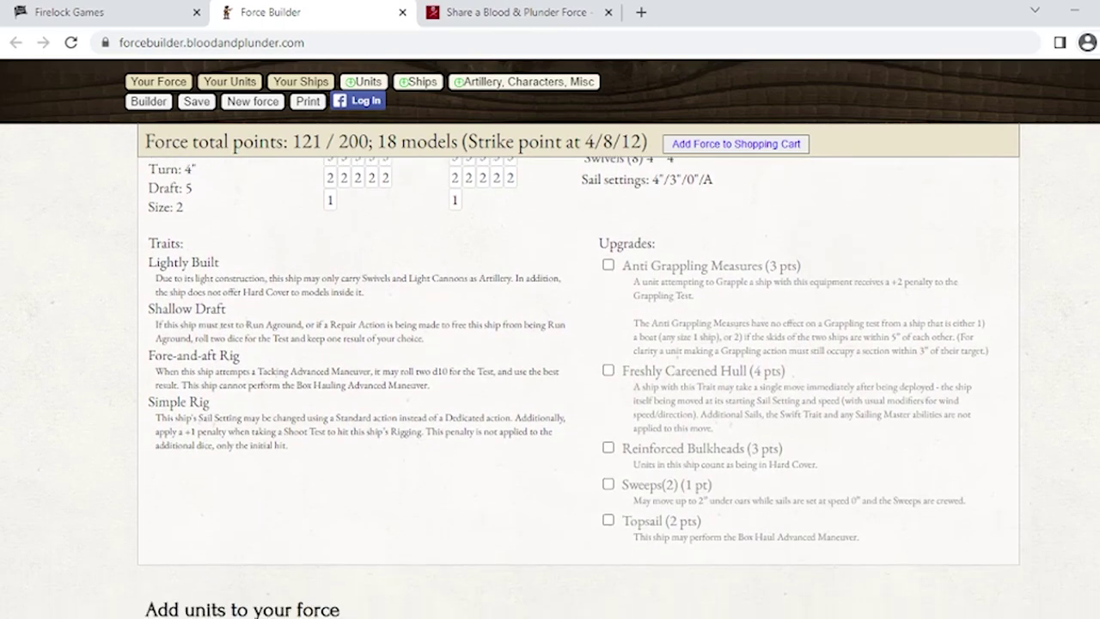
pyautogui.scroll(-1, 806, 385)
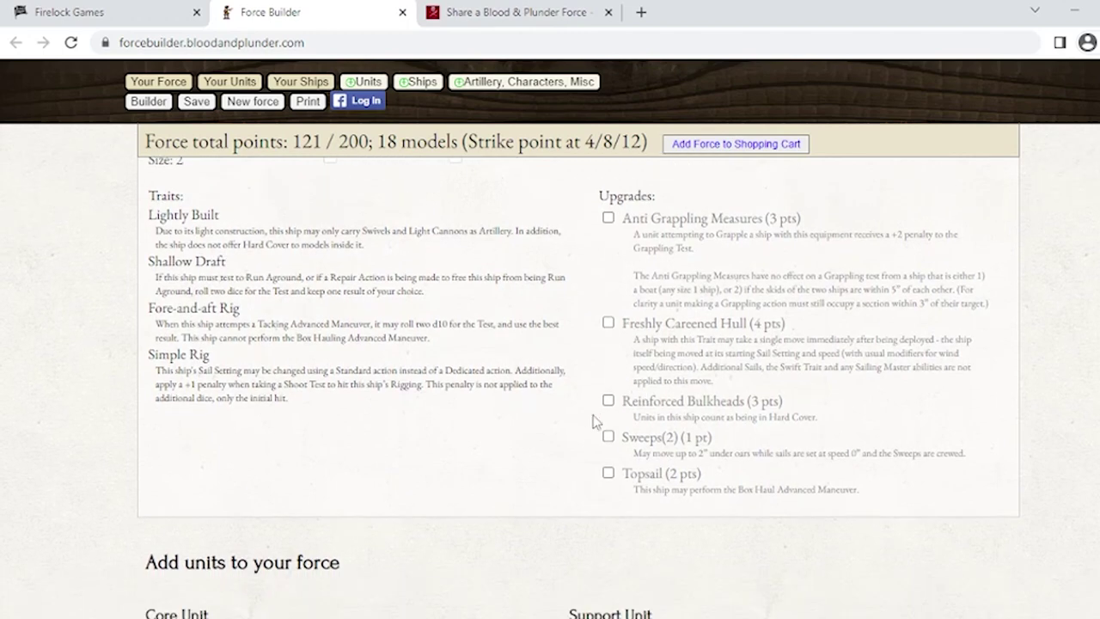
# Equip the Balandra with the Reinforced Bulkheads upgrade and collapse its details.
pyautogui.click(608, 401)
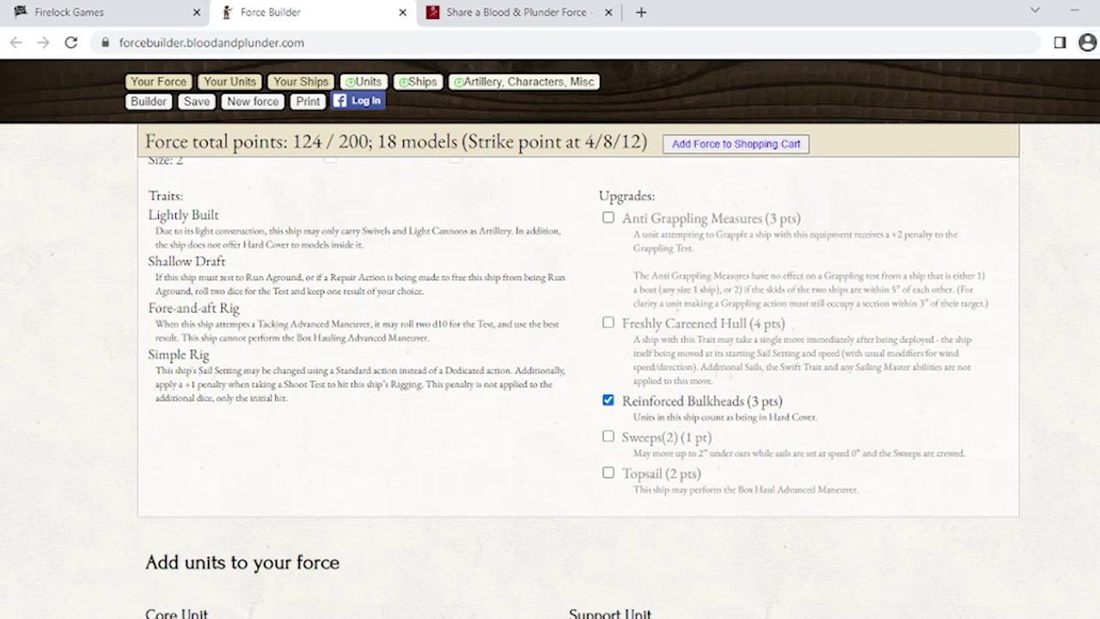
pyautogui.scroll(5, 576, 312)
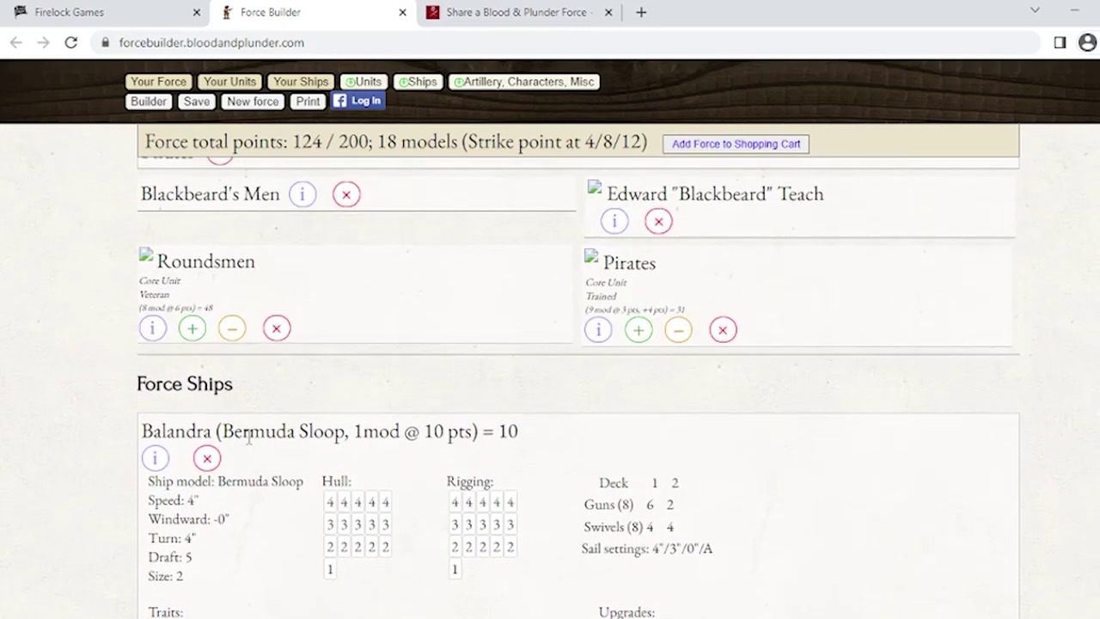
pyautogui.click(157, 458)
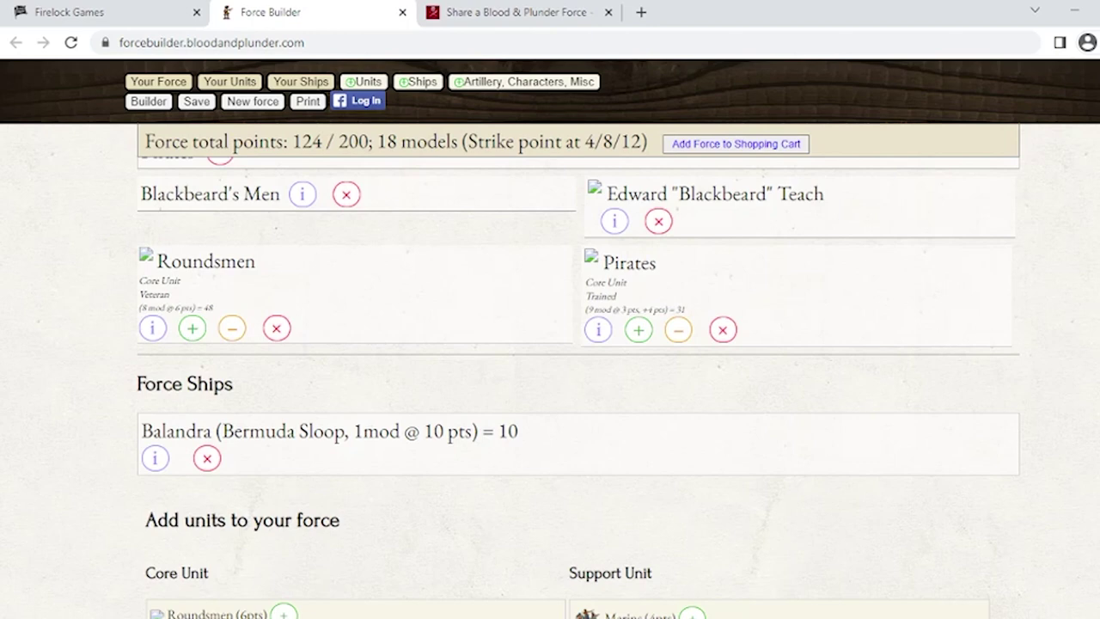
# Add the 5-point Fighting Man character Caesar to the force from the artillery and characters list.
pyautogui.scroll(-7, 576, 387)
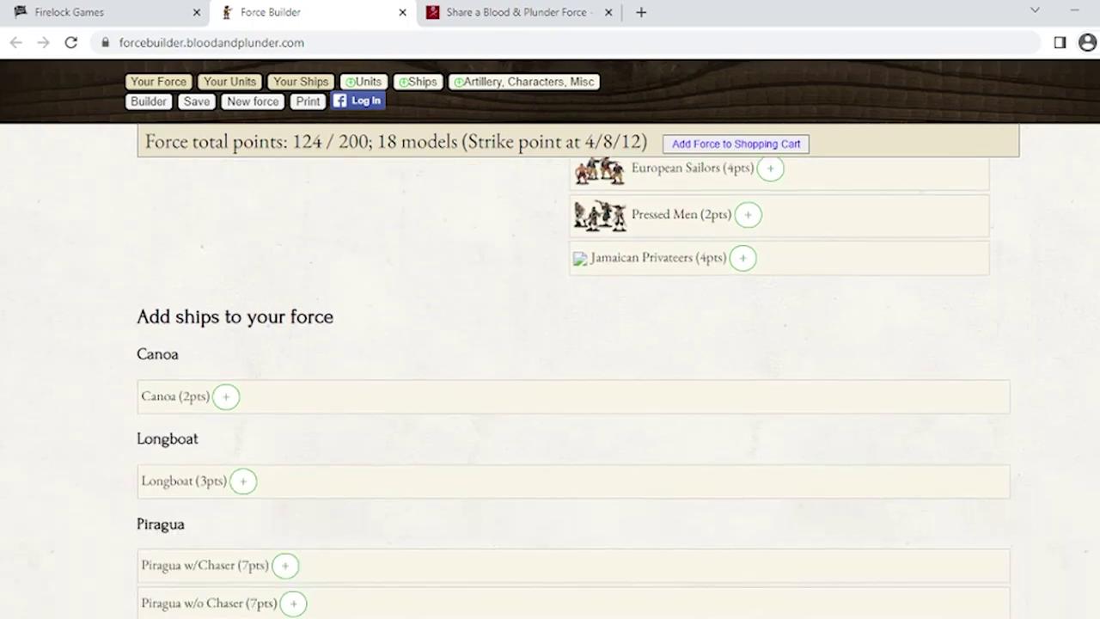
pyautogui.scroll(-13, 576, 386)
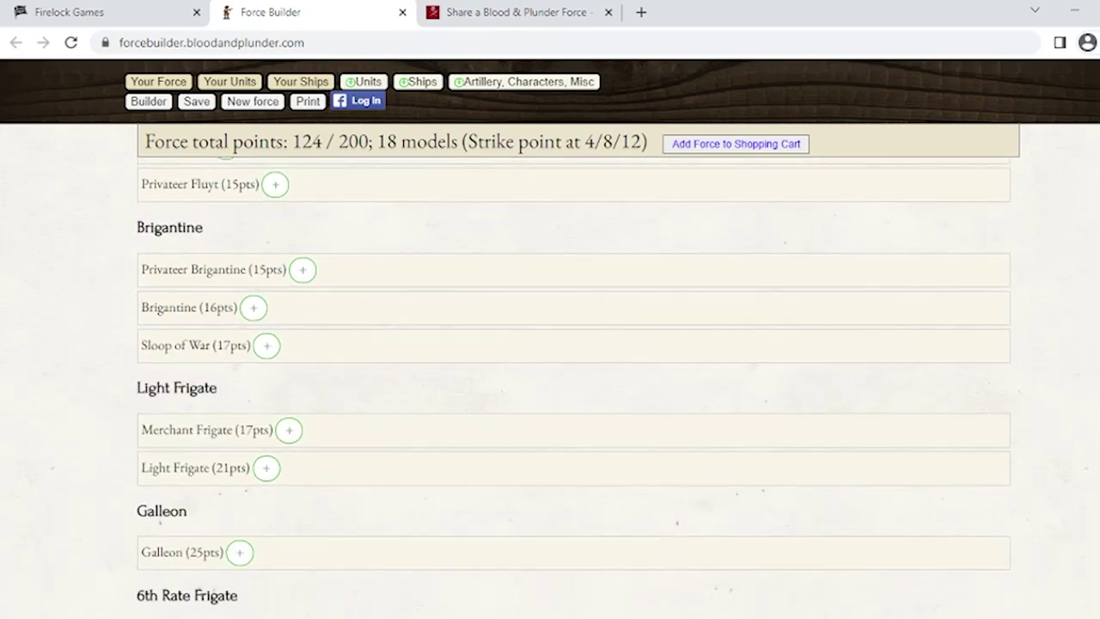
pyautogui.scroll(-6, 1096, 371)
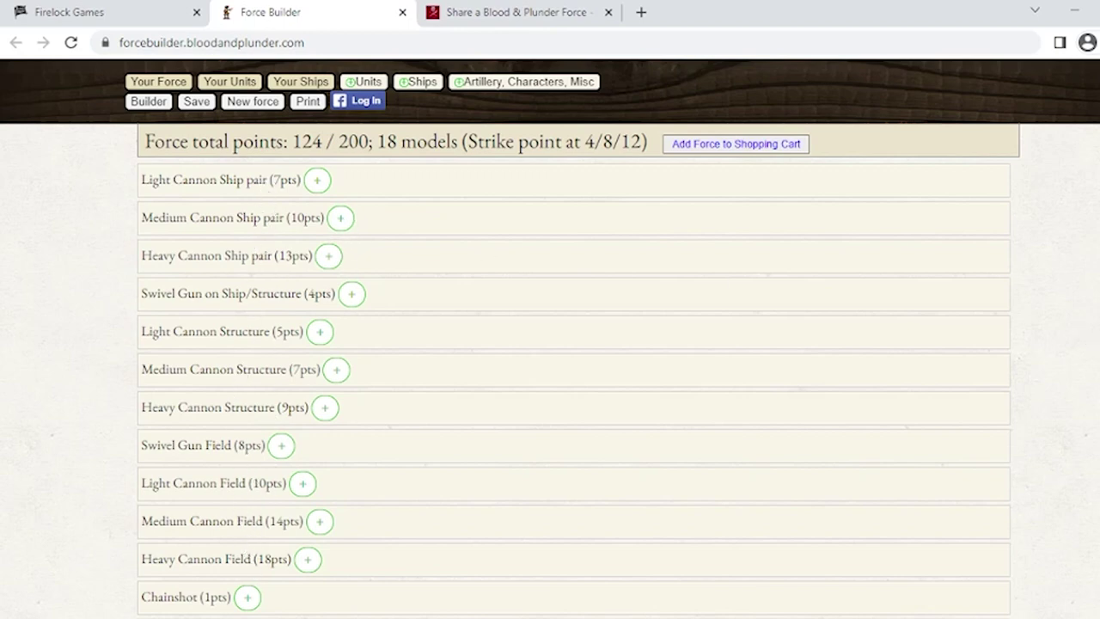
pyautogui.scroll(-4, 573, 387)
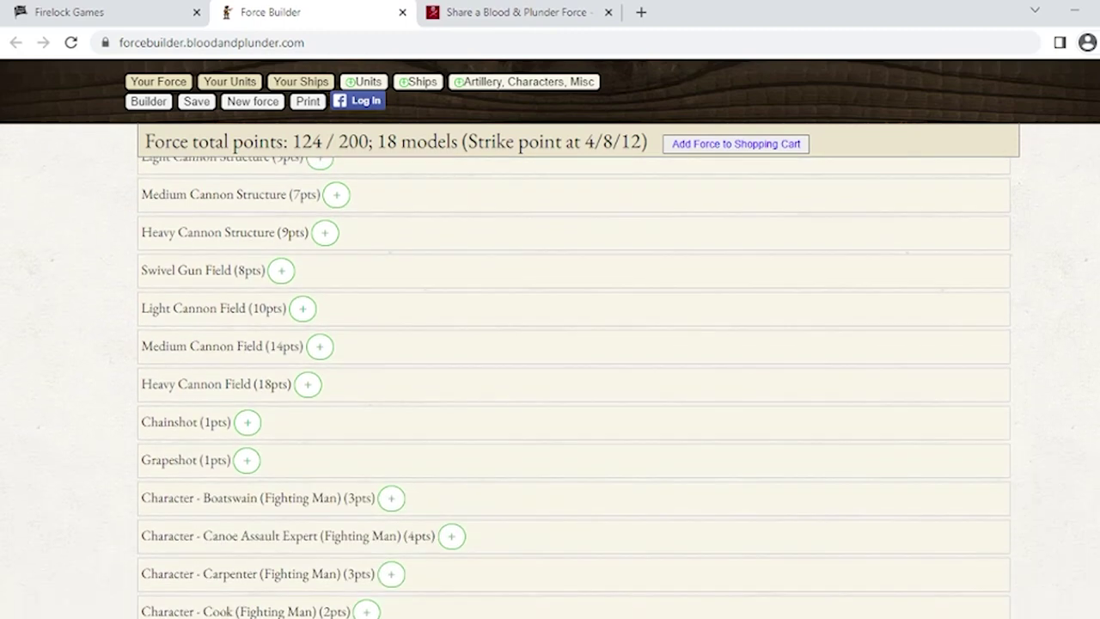
pyautogui.scroll(-1, 573, 387)
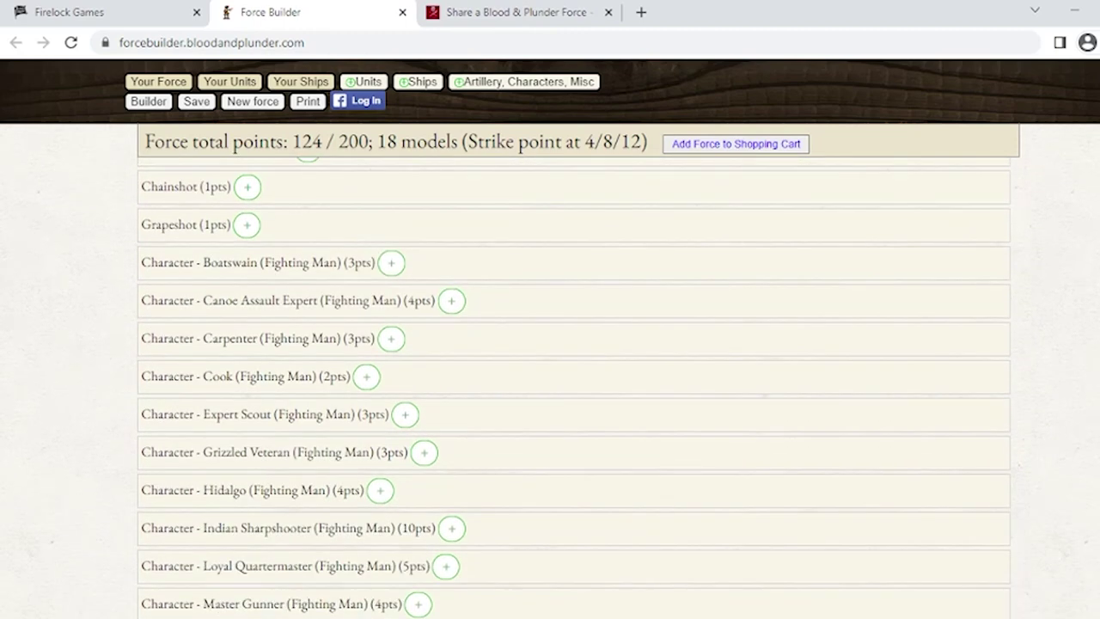
pyautogui.scroll(-1, 573, 387)
pyautogui.scroll(-1, 573, 387)
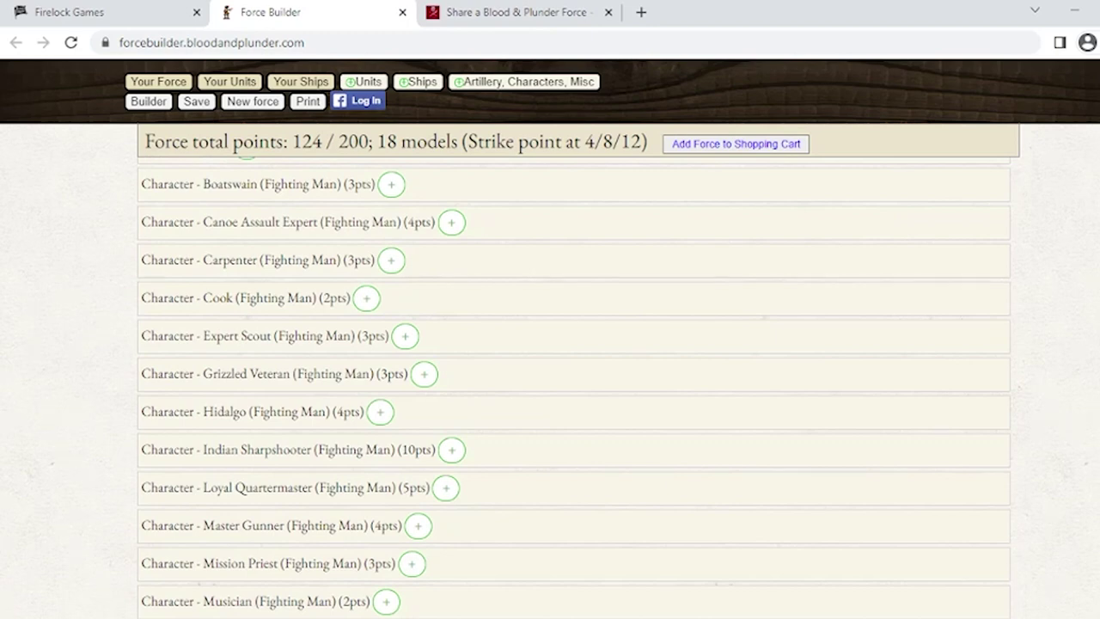
pyautogui.scroll(-3, 573, 388)
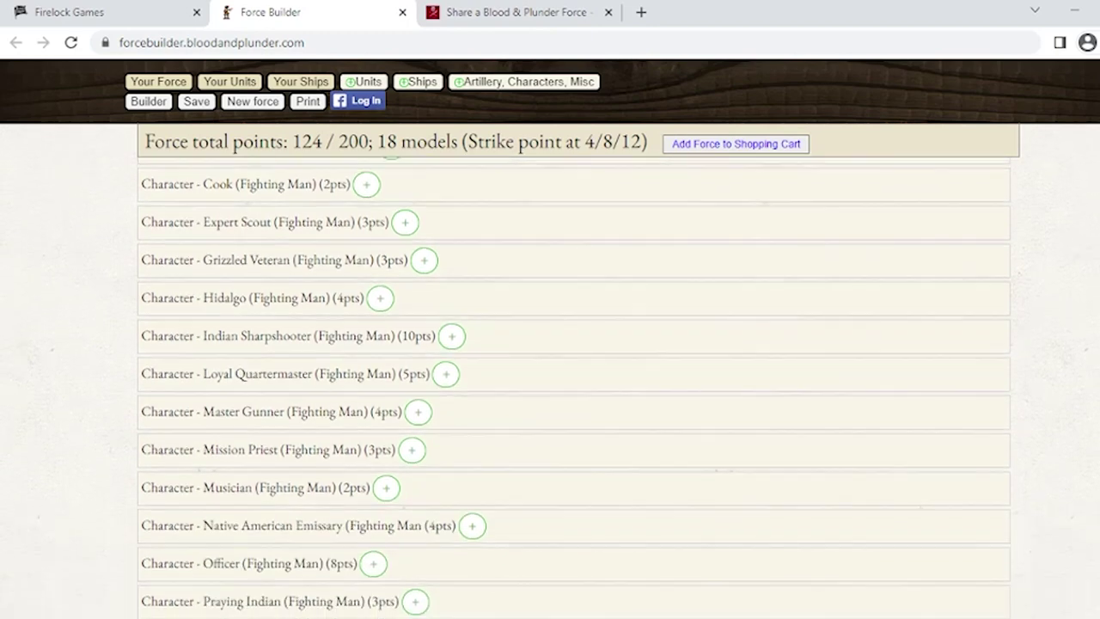
pyautogui.scroll(-3, 573, 388)
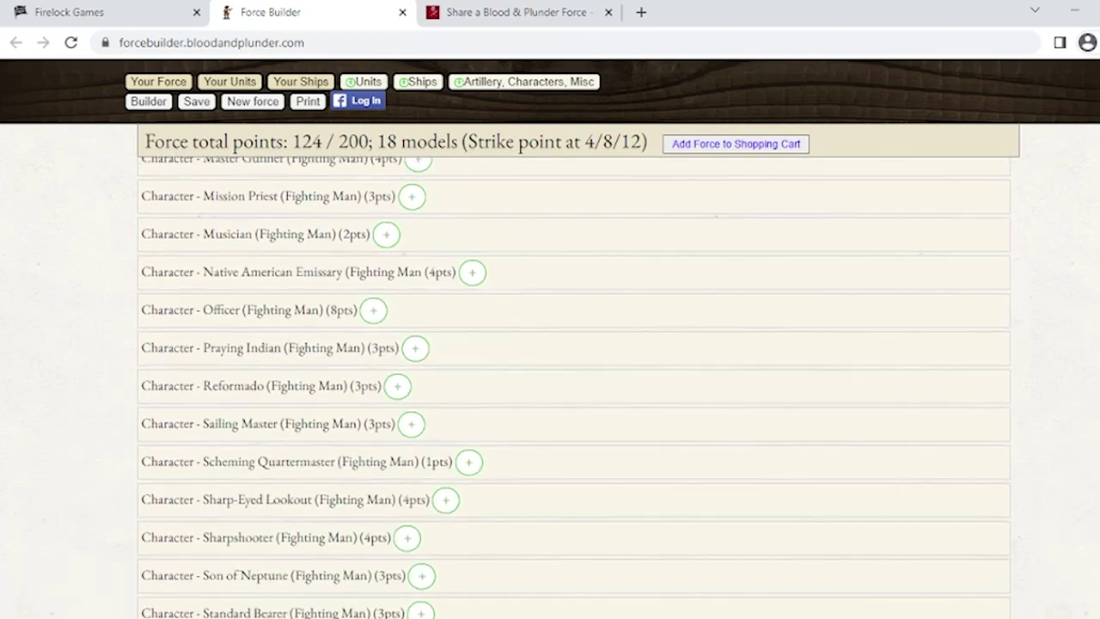
pyautogui.scroll(-3, 573, 387)
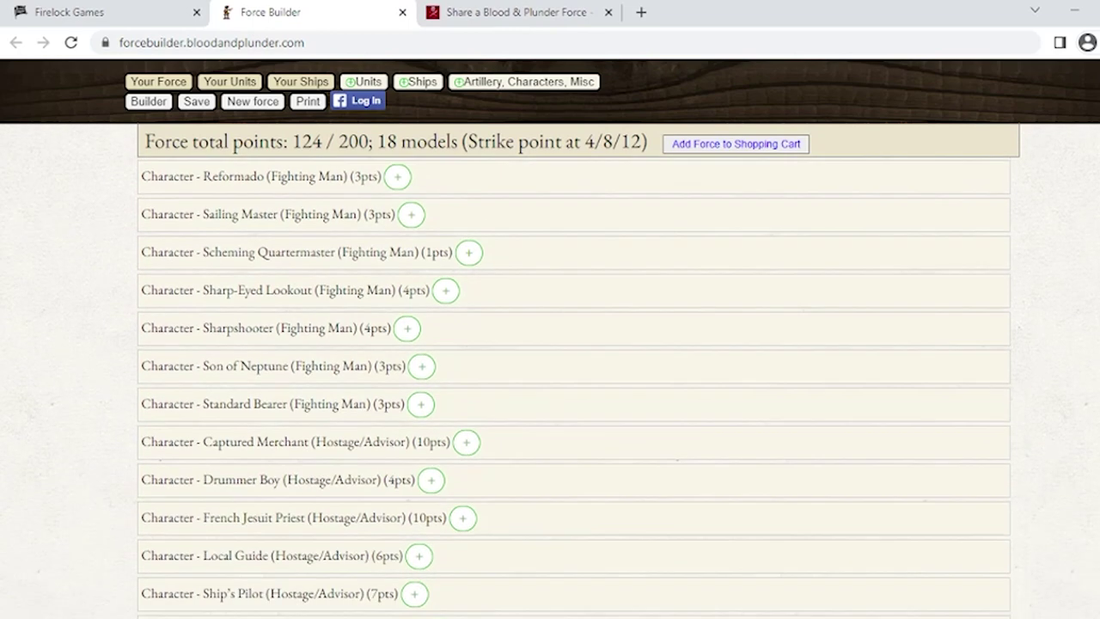
pyautogui.scroll(-3, 573, 387)
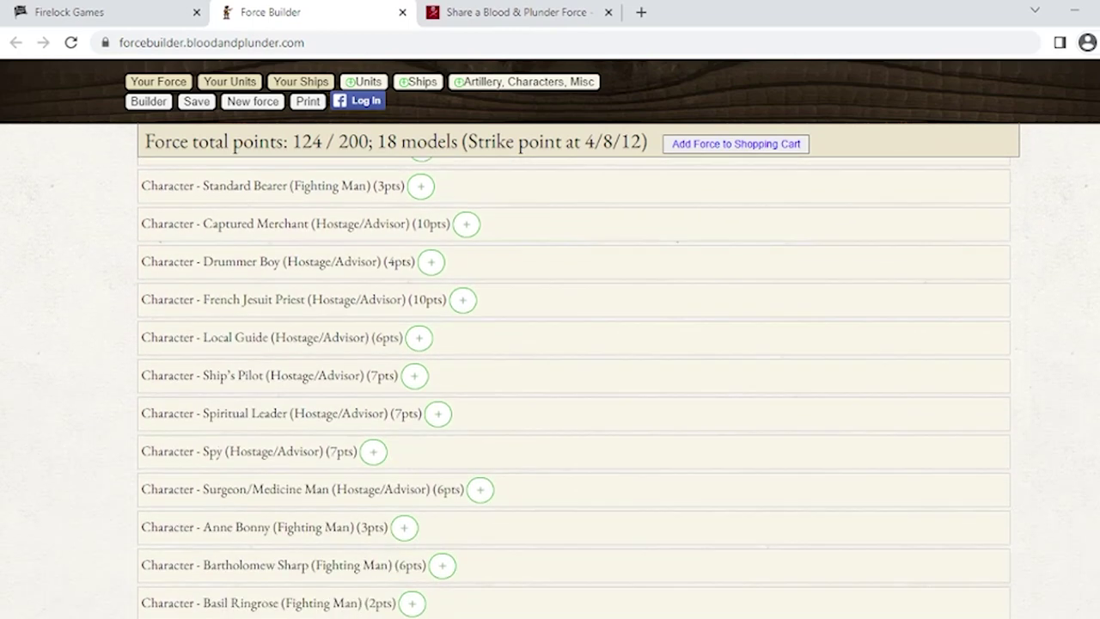
pyautogui.scroll(-1, 573, 388)
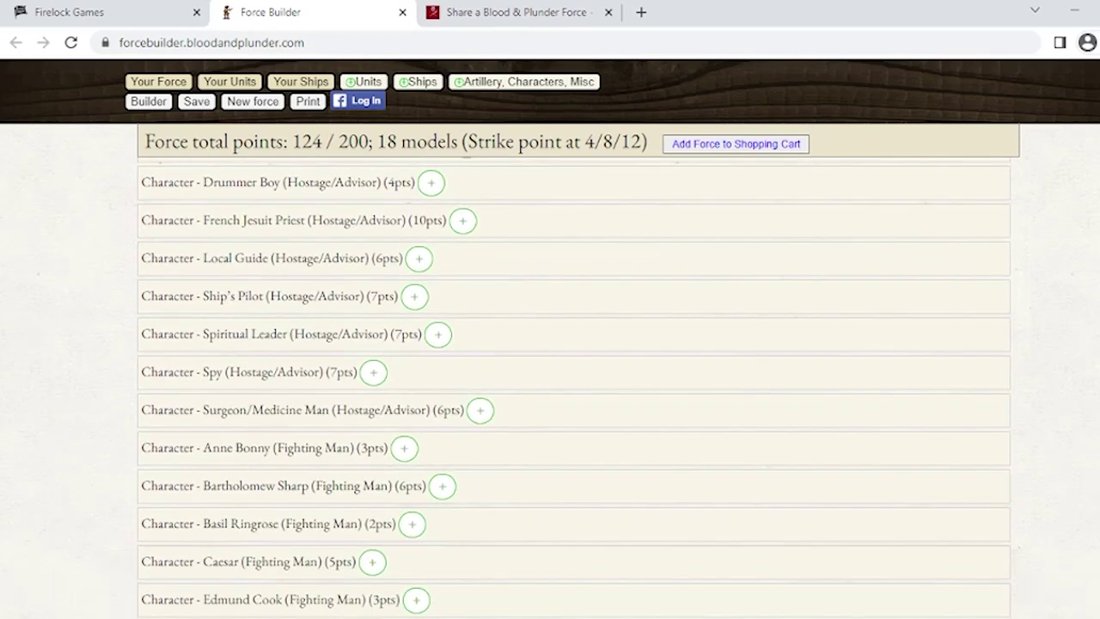
pyautogui.click(371, 562)
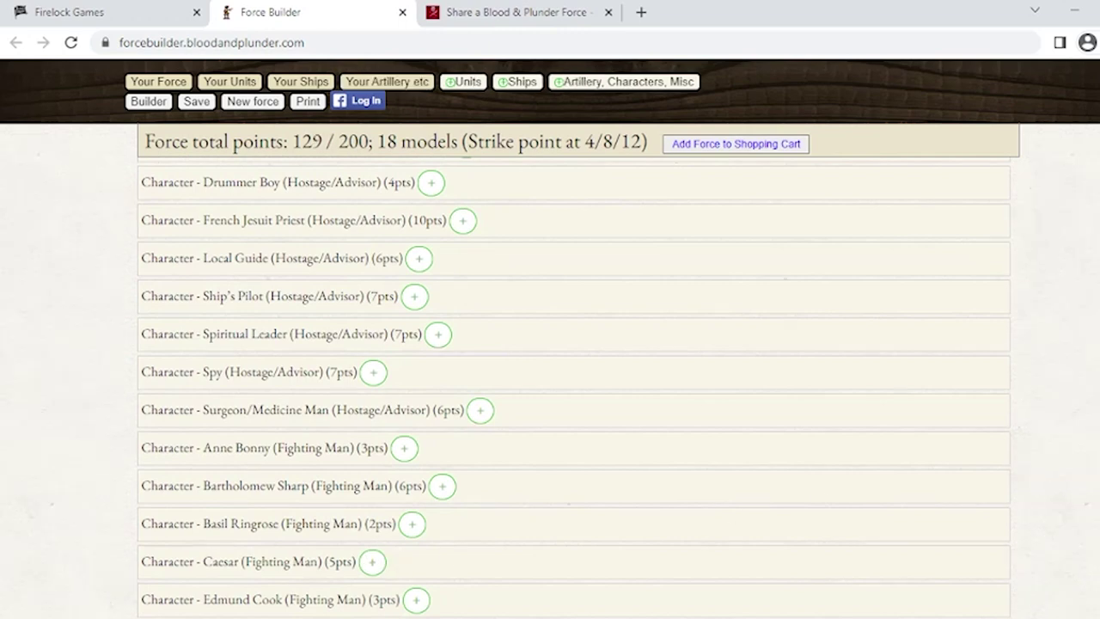
# Add the 5-point Loyal Quartermaster (Fighting Man) character to the force.
pyautogui.scroll(2, 573, 387)
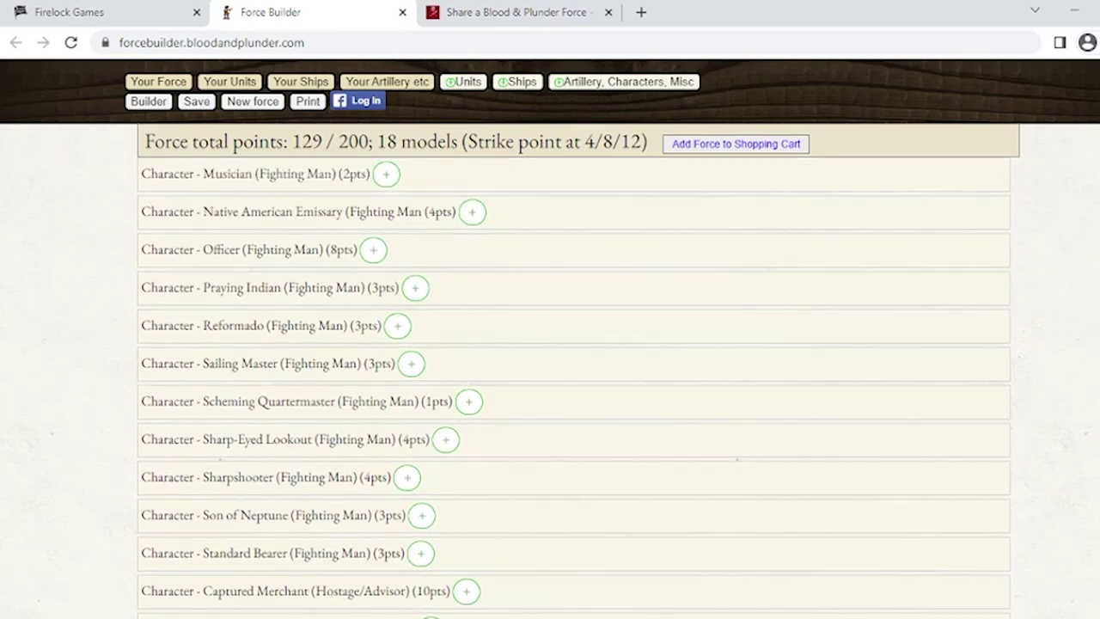
pyautogui.scroll(1, 573, 388)
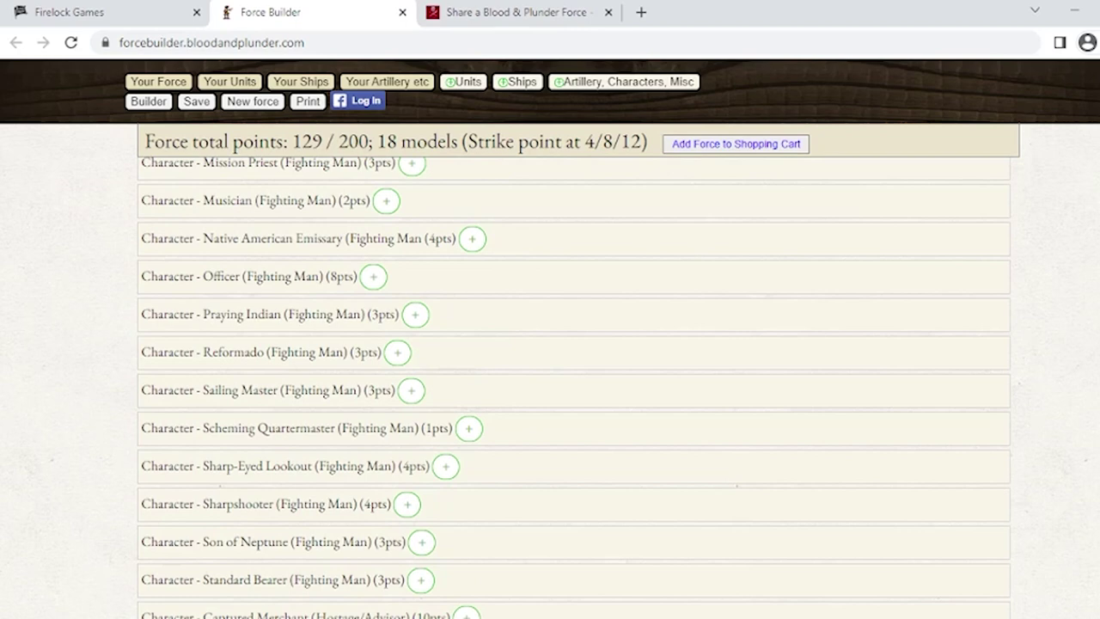
pyautogui.scroll(4, 573, 388)
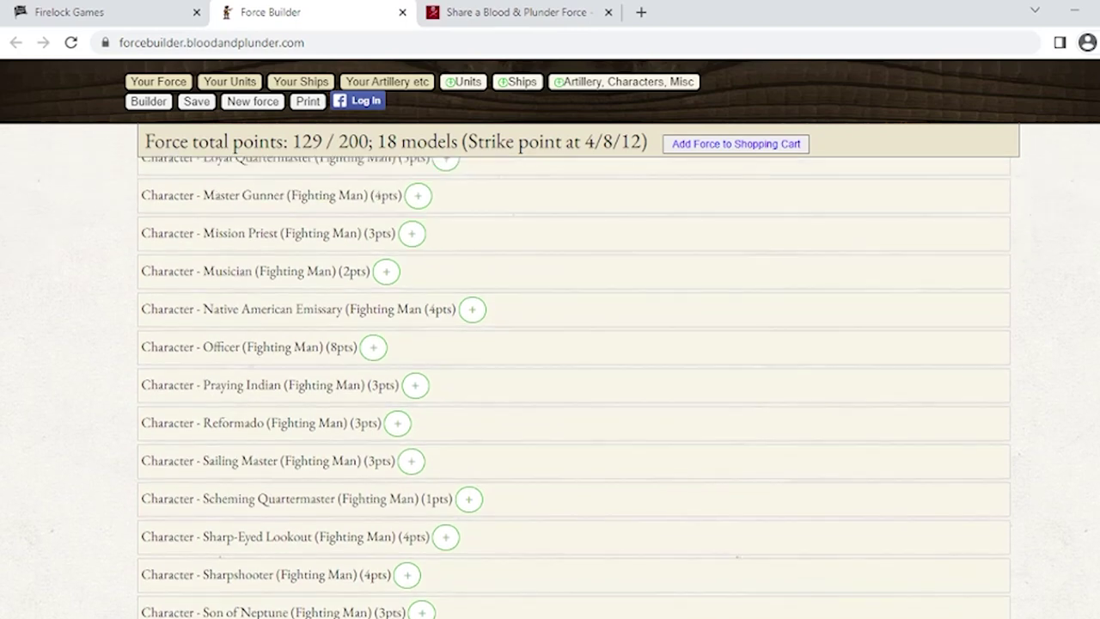
pyautogui.scroll(1, 573, 388)
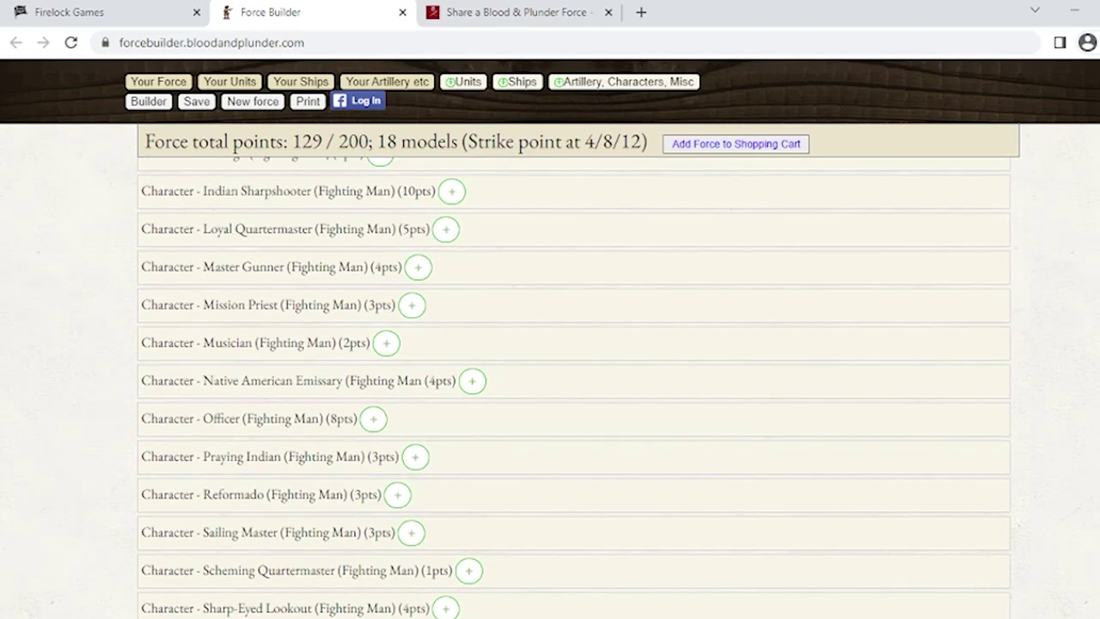
pyautogui.click(446, 229)
pyautogui.scroll(10, 573, 387)
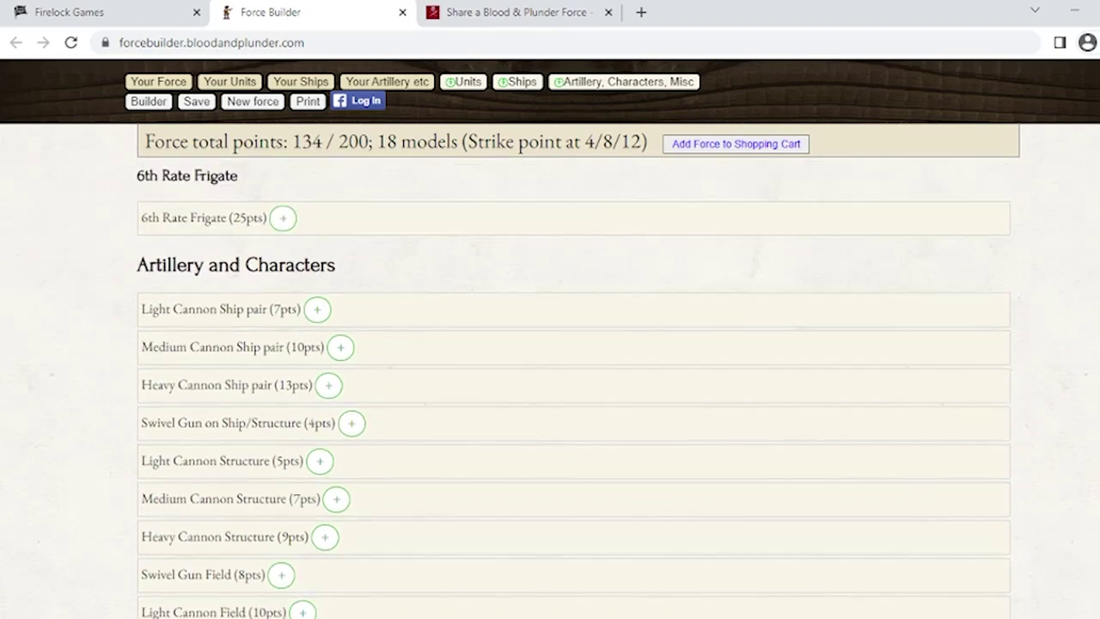
# Add one Swivel Gun on Ship/Structure and one Light Cannon Ship pair to the force.
pyautogui.scroll(-1, 573, 386)
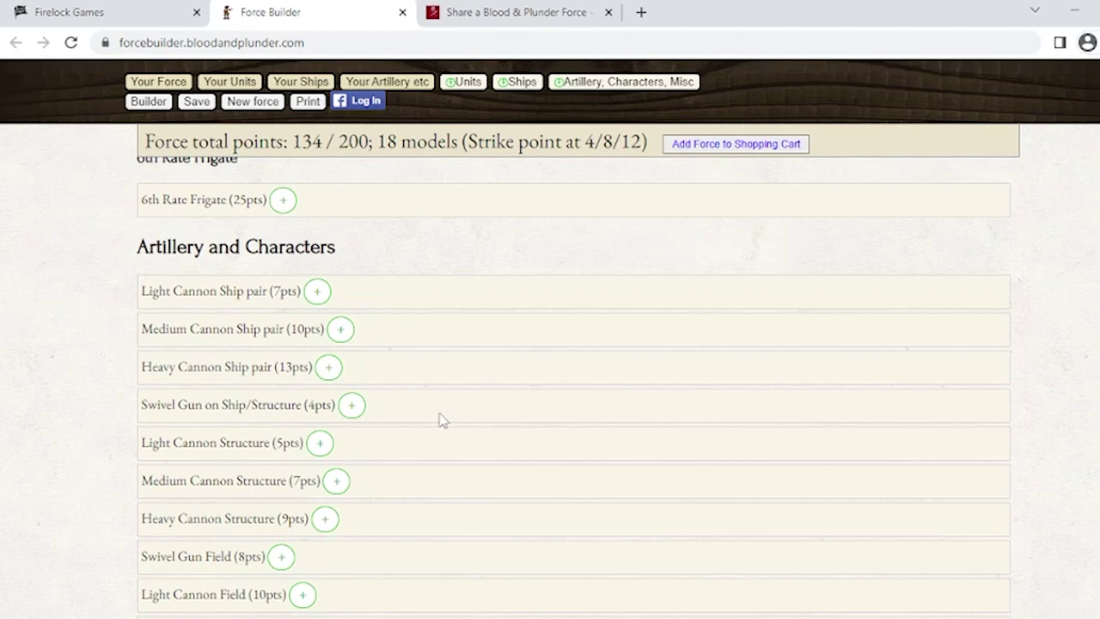
pyautogui.click(354, 409)
pyautogui.click(323, 294)
# Check the Swivel Gun's details in the force and increase the number of Swivel Guns on Ship/Structure to 8.
pyautogui.scroll(20, 573, 387)
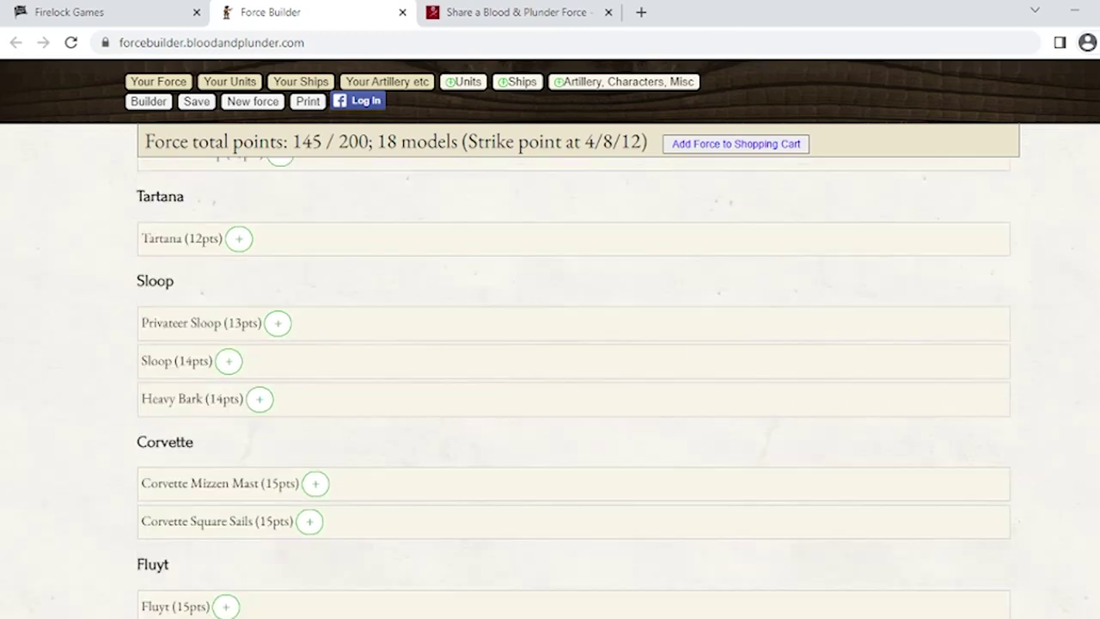
pyautogui.scroll(3, 579, 387)
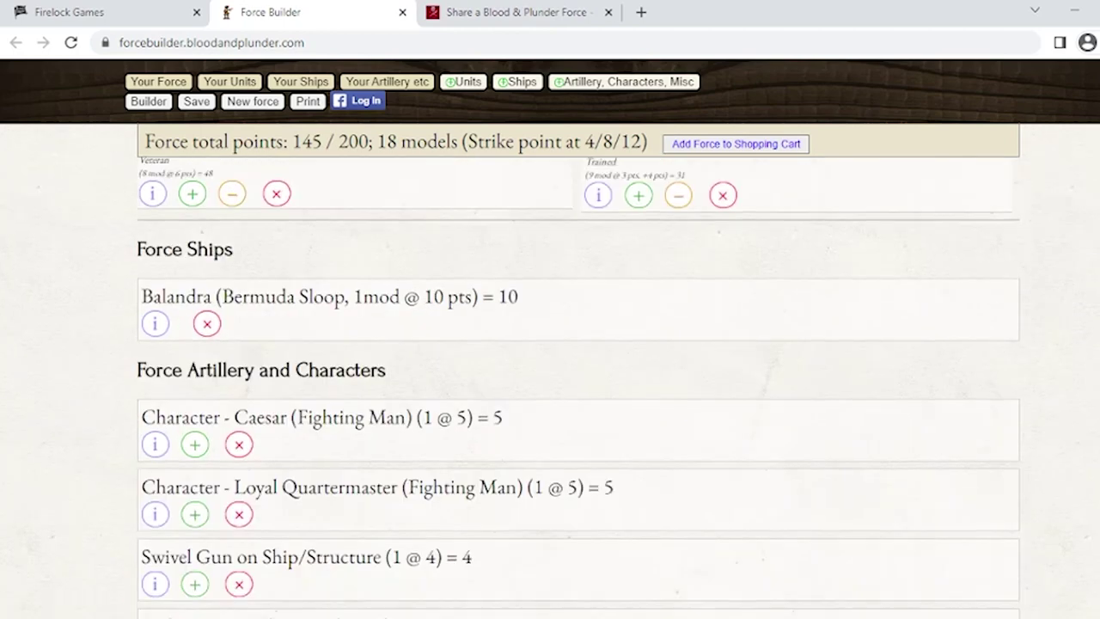
pyautogui.scroll(-2, 578, 387)
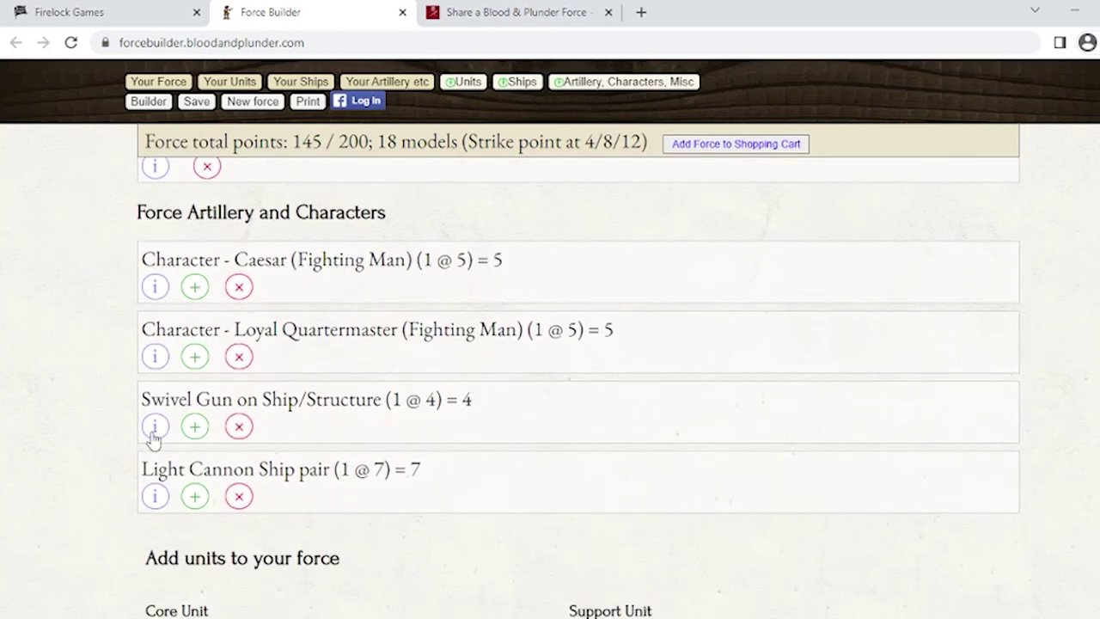
pyautogui.click(154, 434)
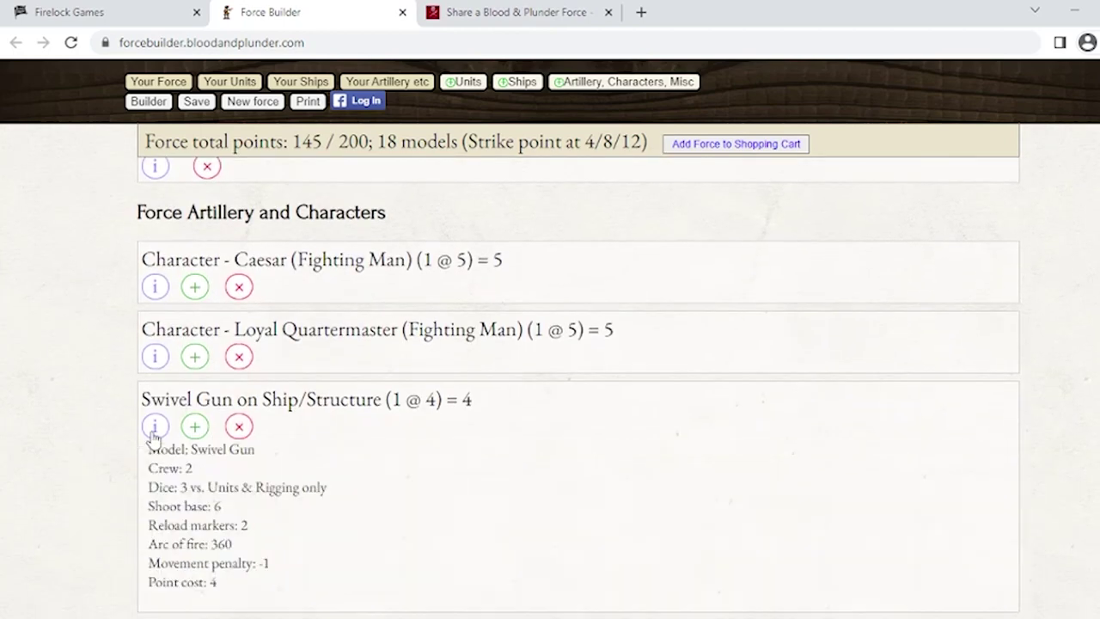
pyautogui.click(196, 427)
pyautogui.click(196, 427)
pyautogui.click(196, 427)
pyautogui.click(196, 427)
pyautogui.click(196, 427)
pyautogui.click(196, 427)
pyautogui.click(196, 427)
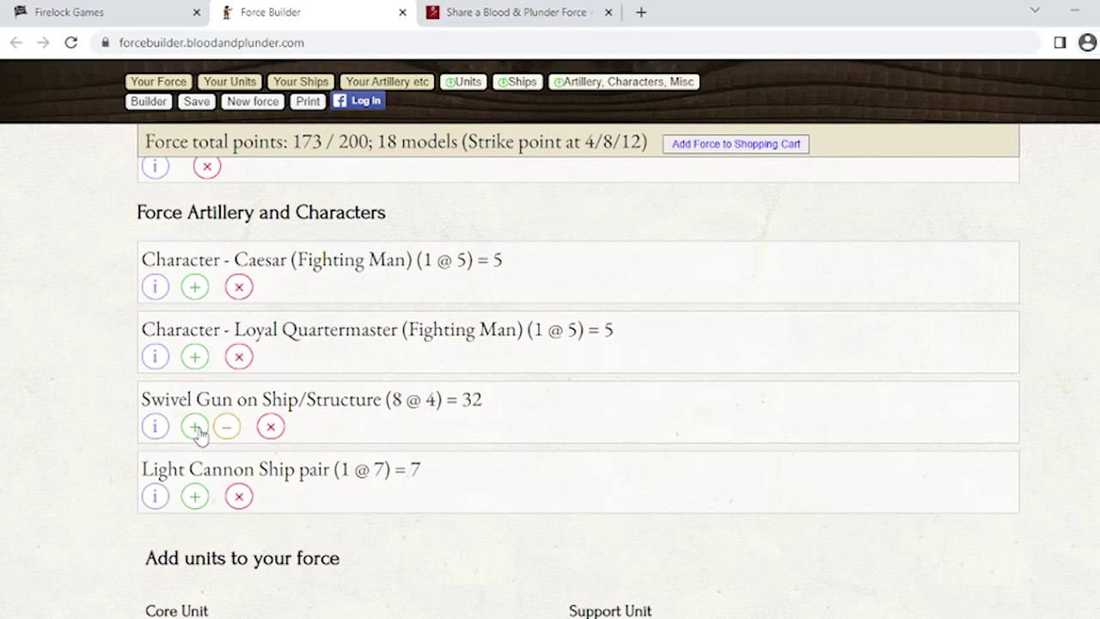
# Examine the Light Cannon Ship pair's crew, dice, reload, arc of fire and cost details, and collapse them.
pyautogui.click(153, 496)
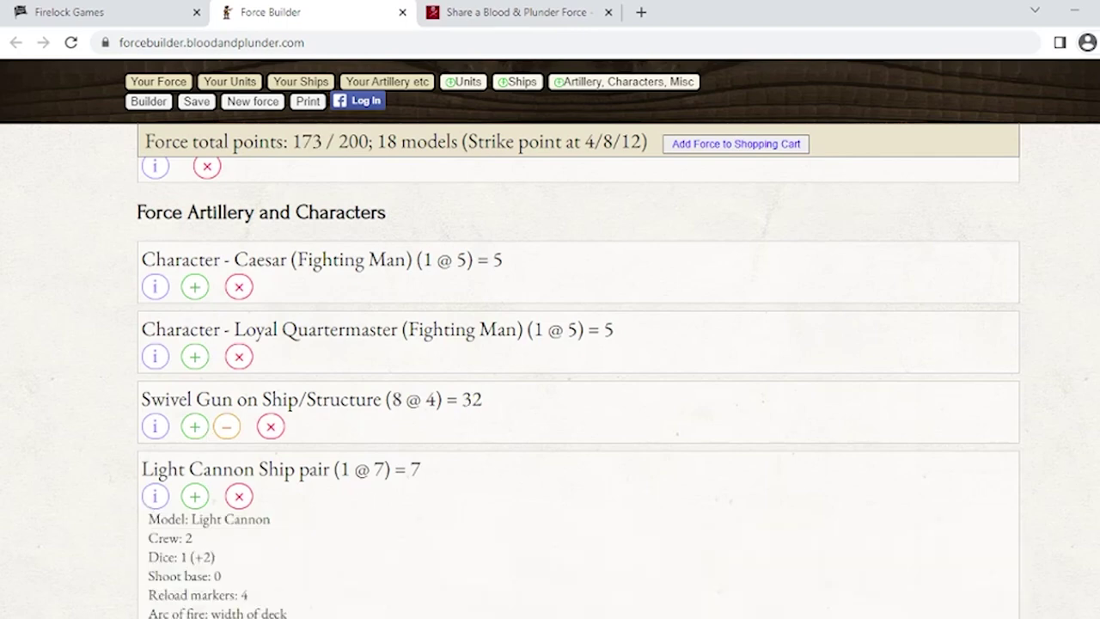
pyautogui.scroll(-3, 326, 405)
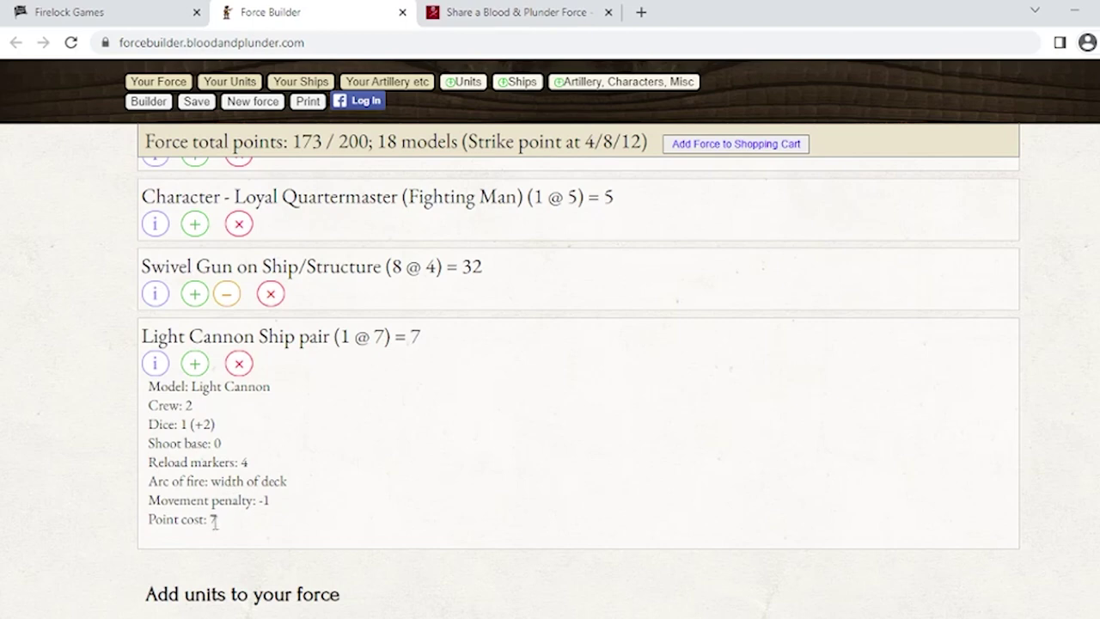
pyautogui.click(154, 364)
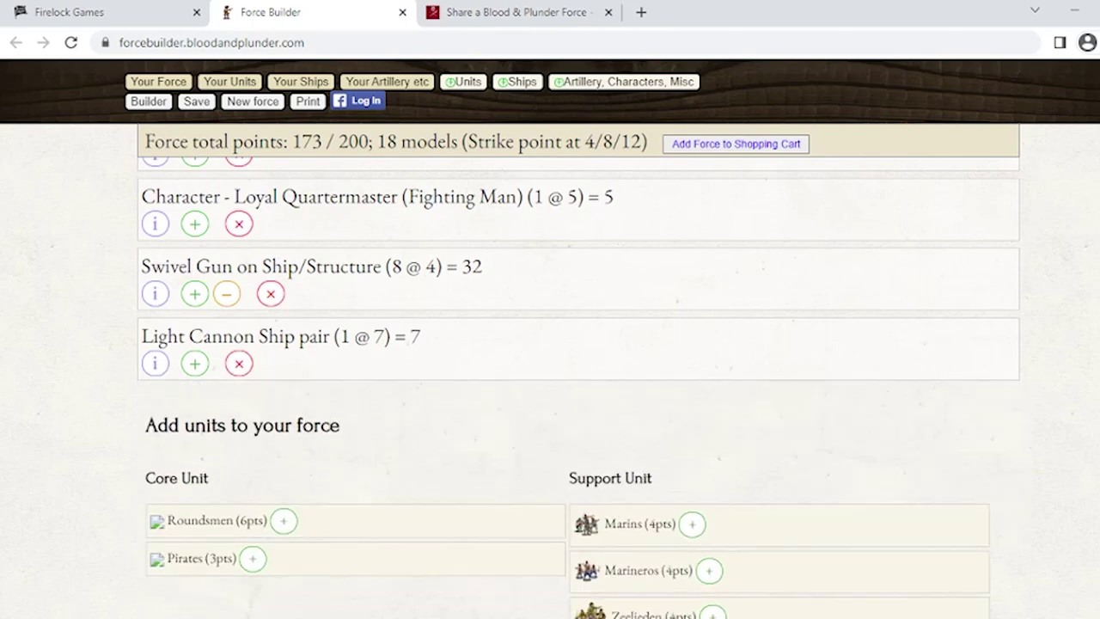
# Replace the Roundsmen unit in the force with two additional Pirates core units.
pyautogui.scroll(6, 578, 387)
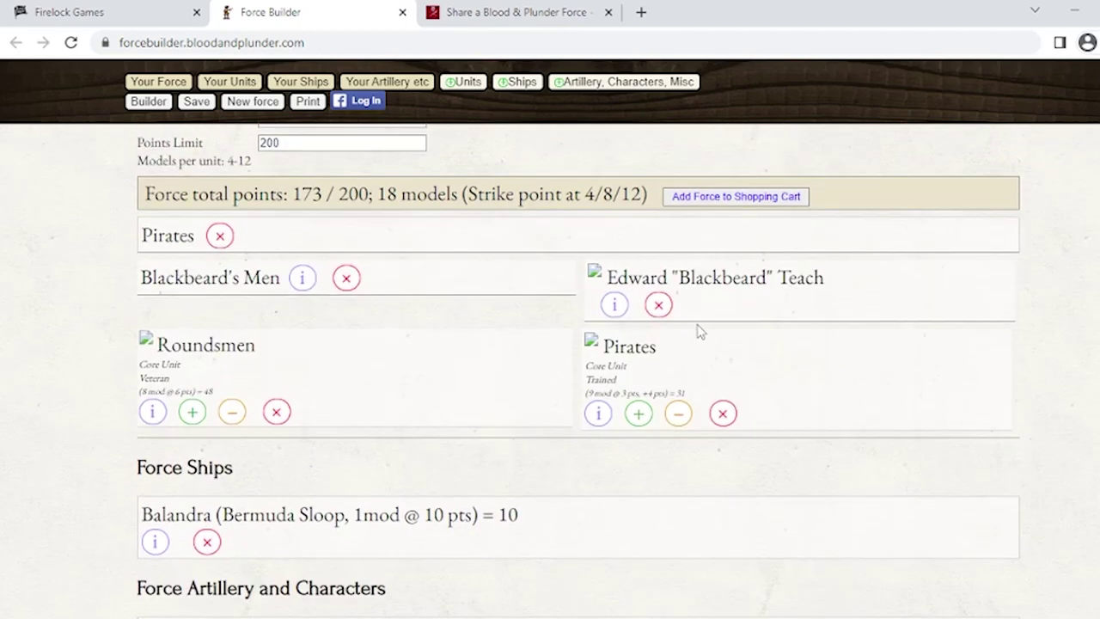
pyautogui.click(277, 412)
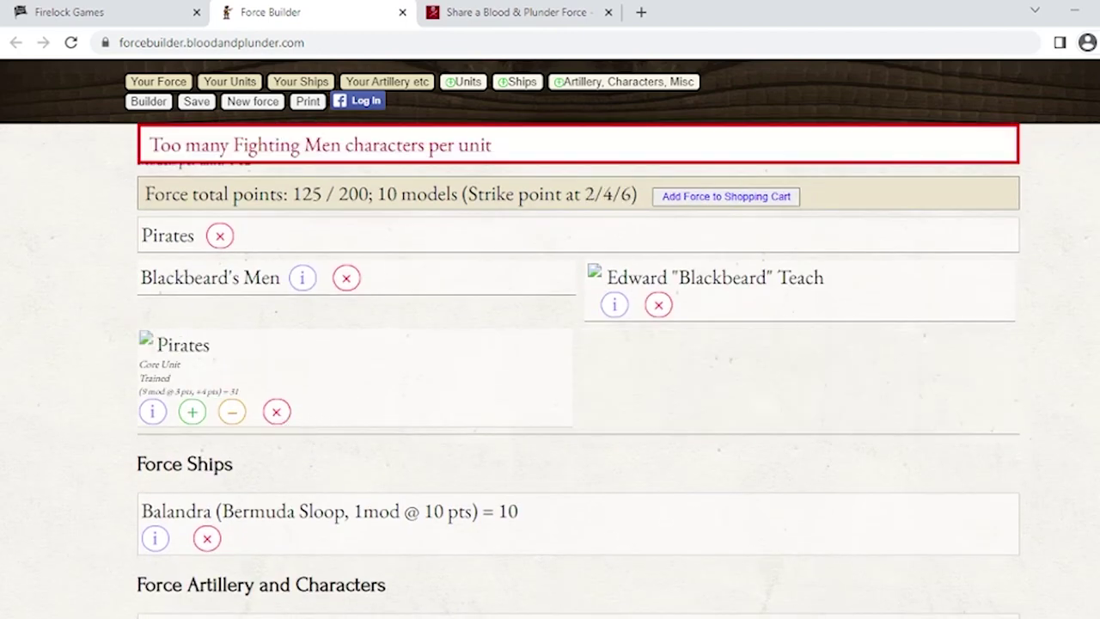
pyautogui.scroll(-6, 999, 212)
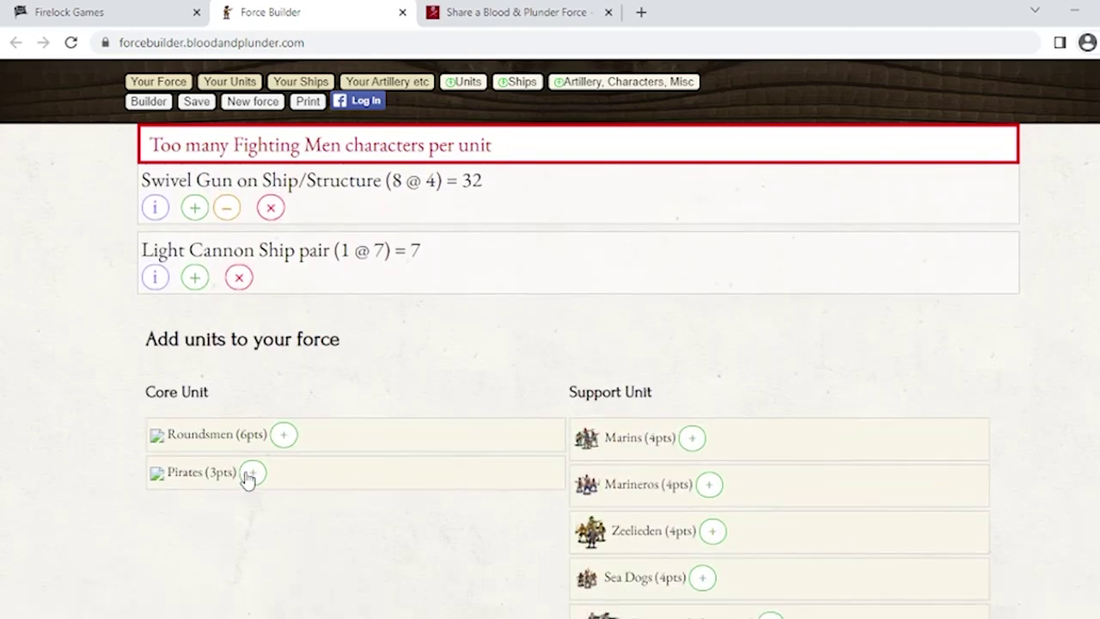
pyautogui.click(252, 474)
pyautogui.click(256, 483)
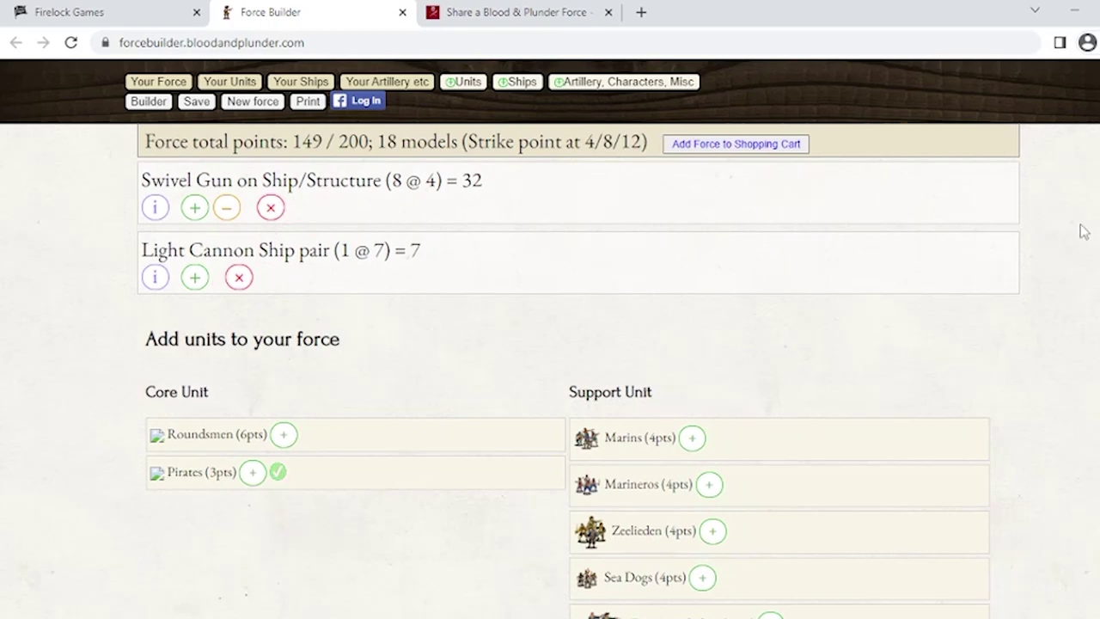
# Increase the first Pirates unit to 12 models.
pyautogui.scroll(10, 675, 300)
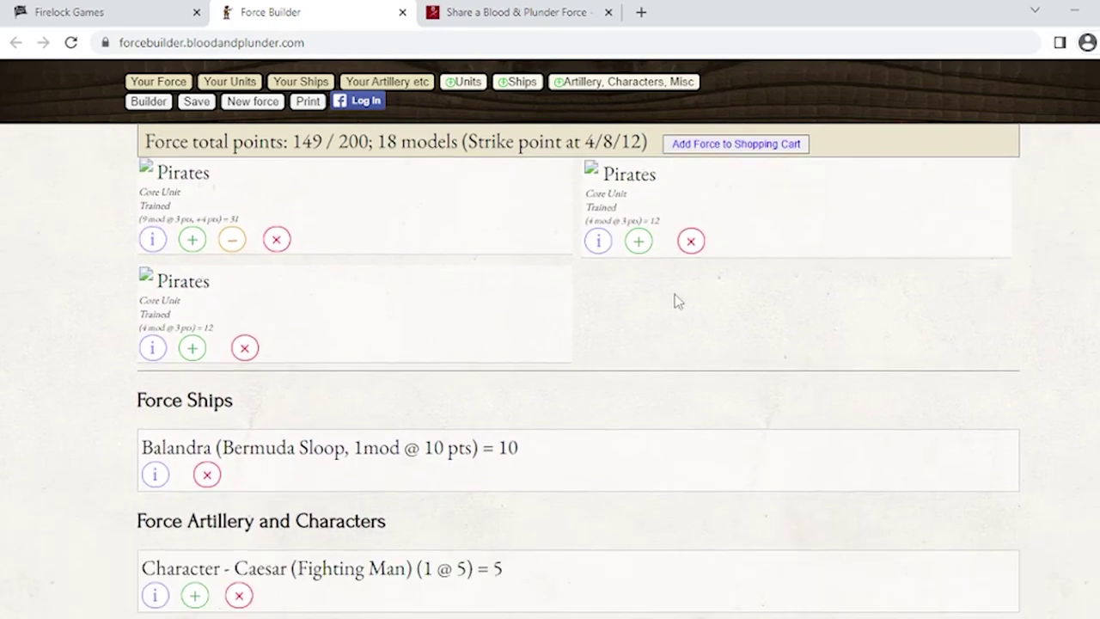
pyautogui.click(201, 243)
pyautogui.click(202, 245)
pyautogui.click(202, 245)
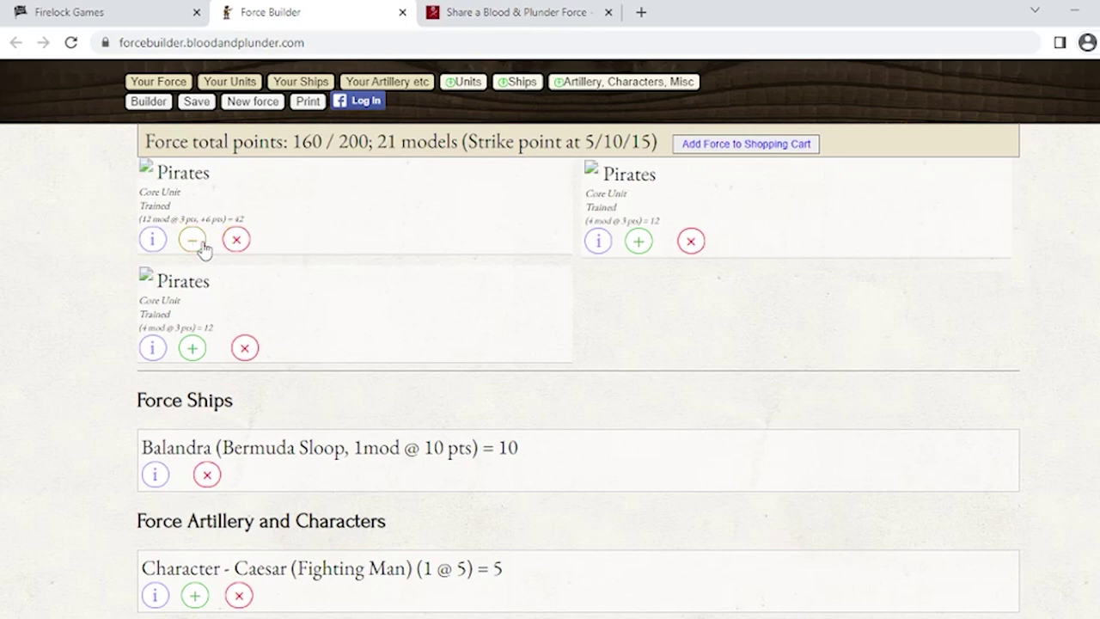
# Increase the second Pirates unit to 12 models.
pyautogui.click(638, 241)
pyautogui.click(639, 241)
pyautogui.click(638, 241)
pyautogui.click(639, 242)
pyautogui.click(638, 241)
pyautogui.click(639, 242)
pyautogui.click(639, 242)
pyautogui.click(638, 242)
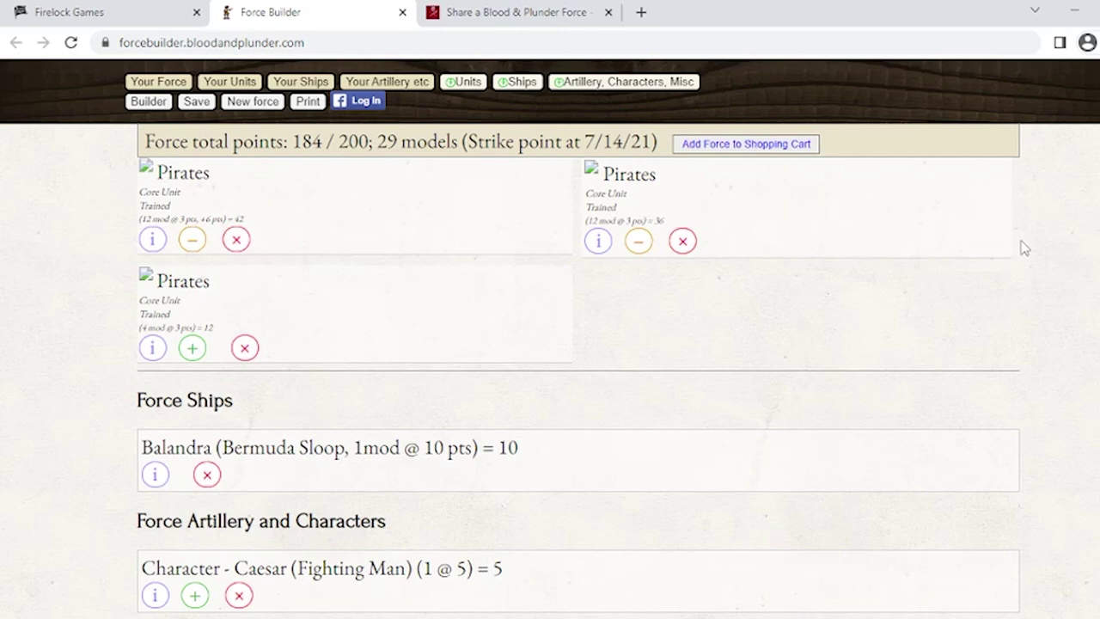
# Try three Light Cannon Ship pairs in the force and remove the whole Light Cannon entry.
pyautogui.scroll(-3, 359, 453)
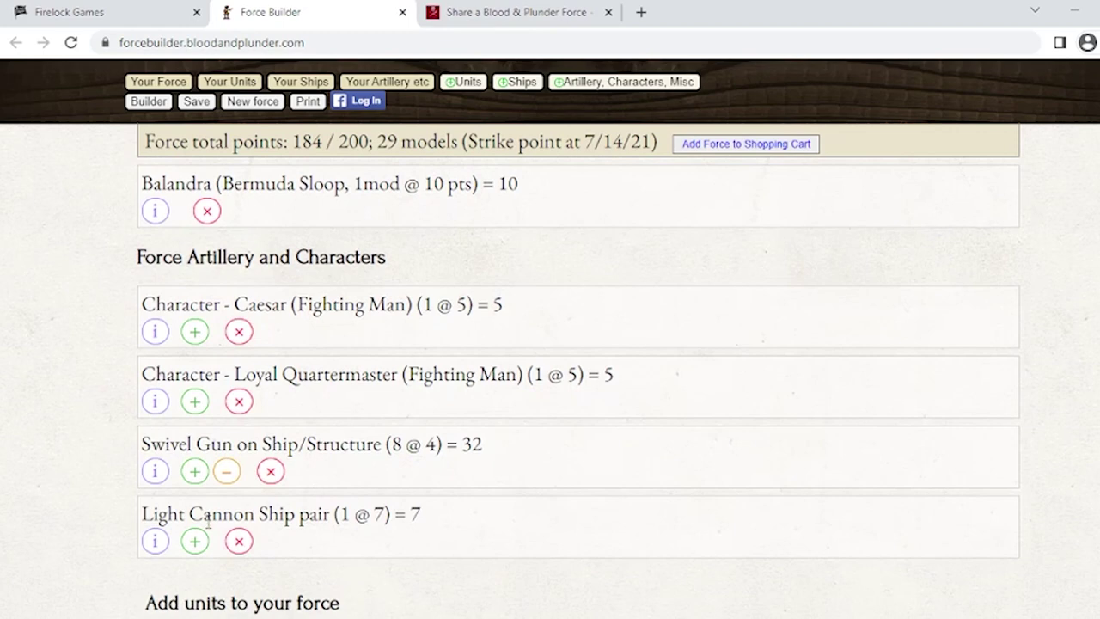
pyautogui.click(195, 541)
pyautogui.click(195, 542)
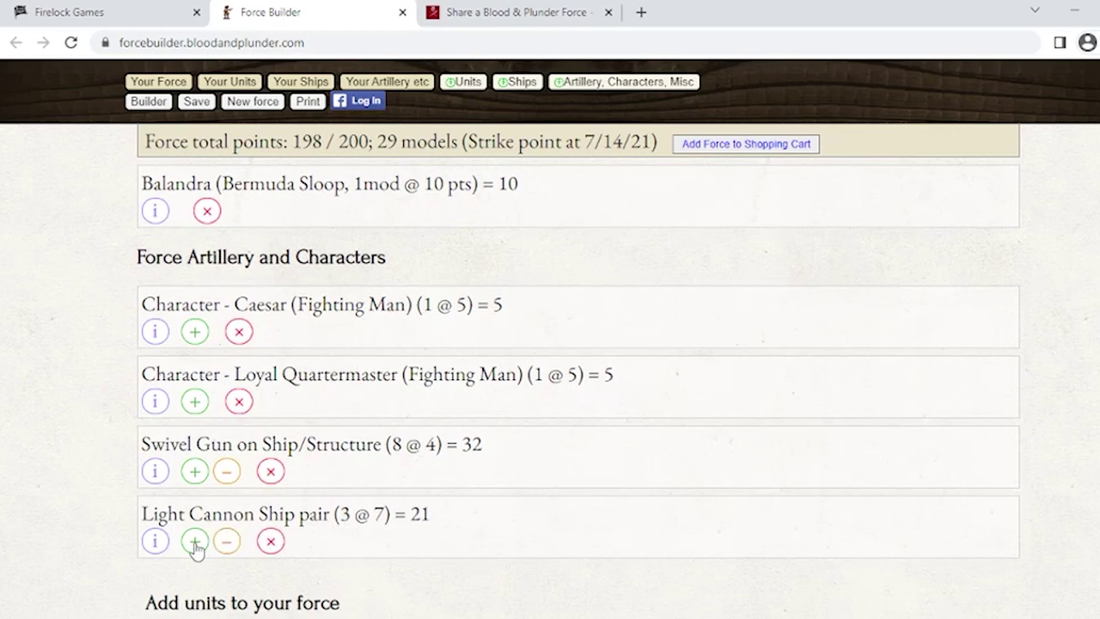
pyautogui.click(270, 541)
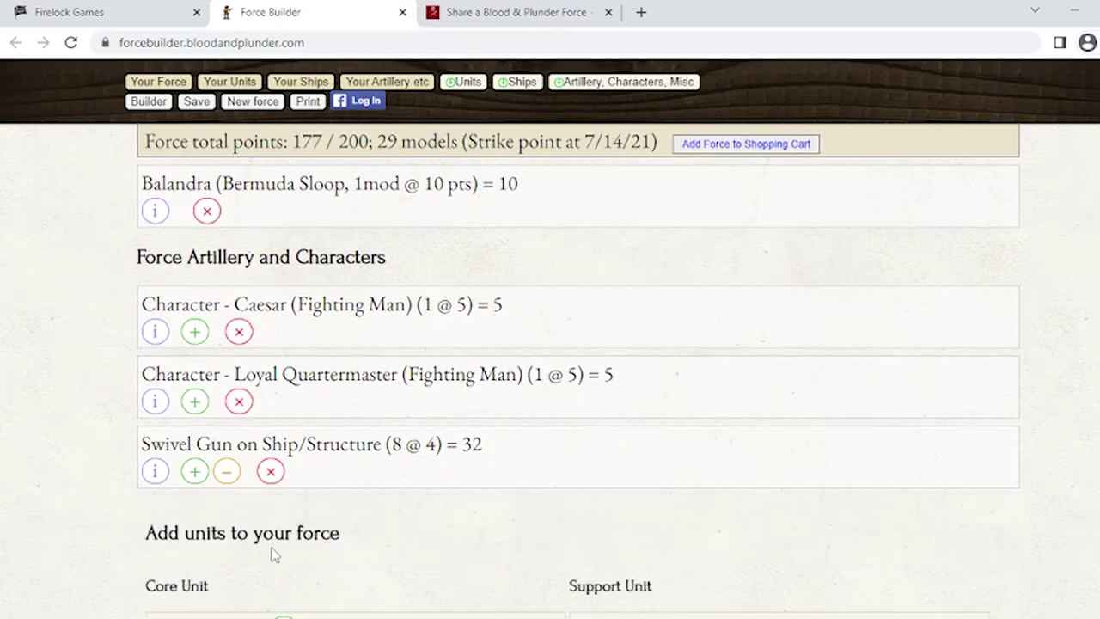
# Increase the third Pirates unit to 9 models.
pyautogui.scroll(1, 278, 552)
pyautogui.scroll(4, 550, 370)
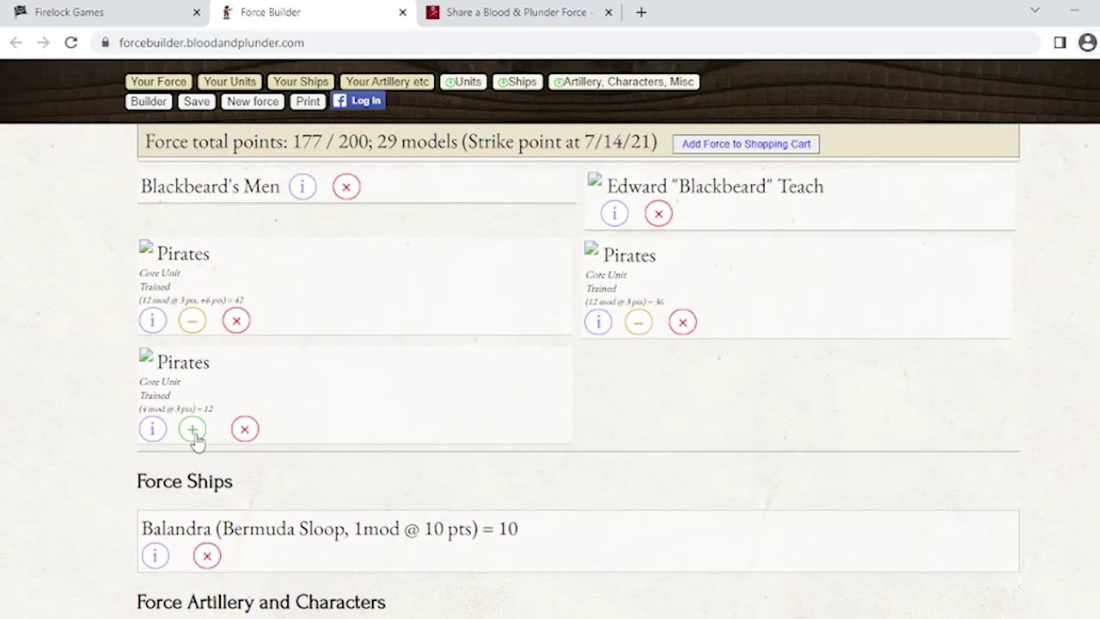
pyautogui.click(194, 432)
pyautogui.click(194, 432)
pyautogui.click(193, 432)
pyautogui.click(194, 432)
pyautogui.click(193, 432)
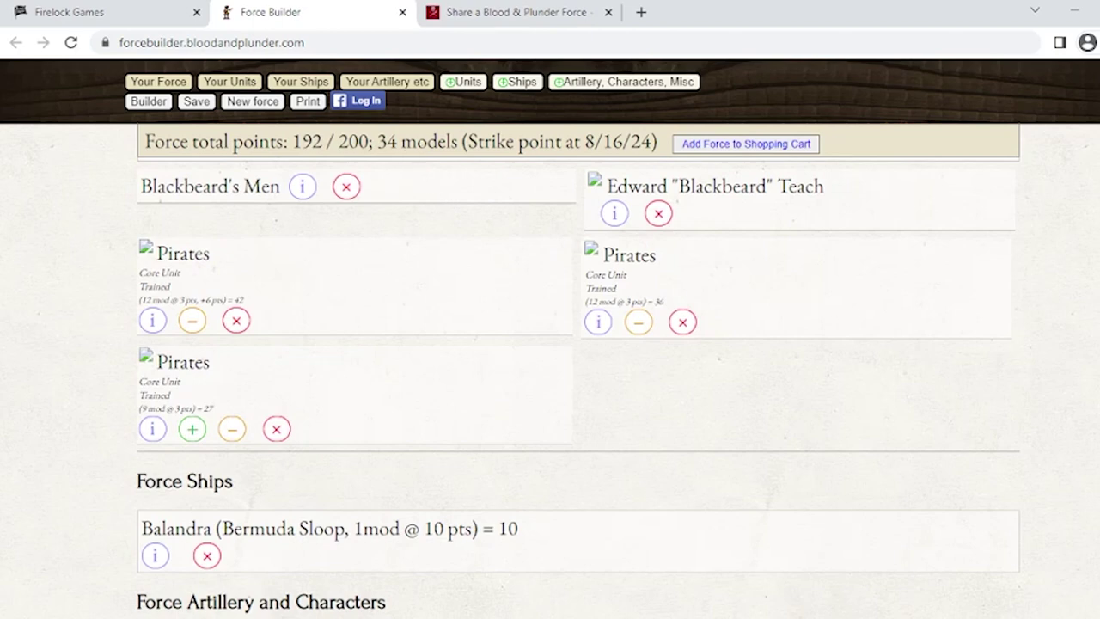
# Equip the third Pirates unit with the free Blunderbusses option for 1 of 3 models and collapse its details.
pyautogui.click(153, 430)
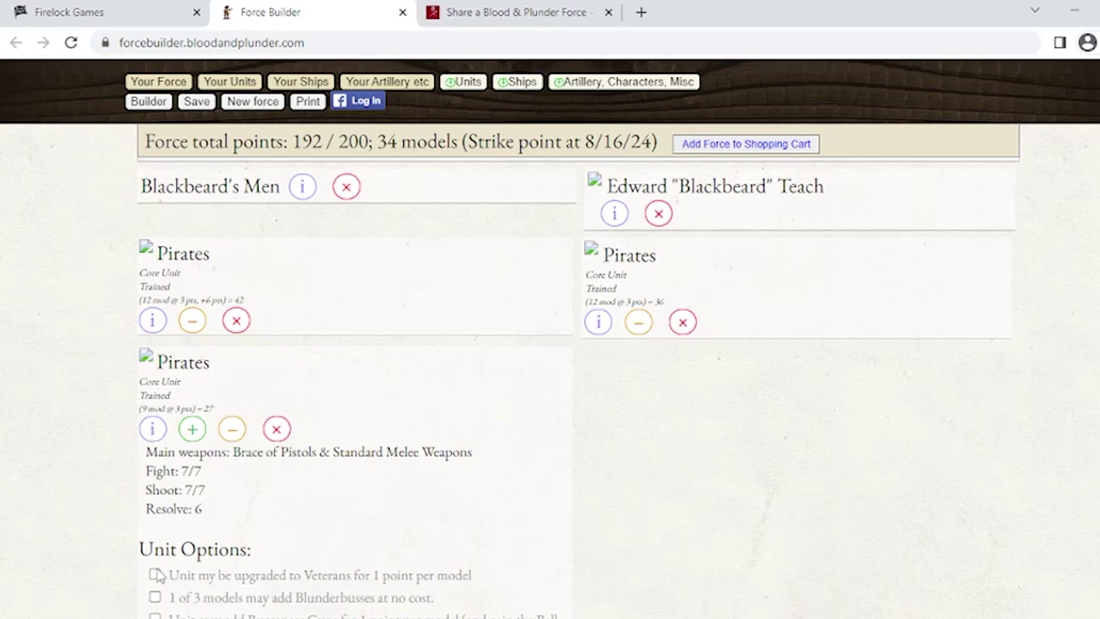
pyautogui.scroll(-3, 700, 260)
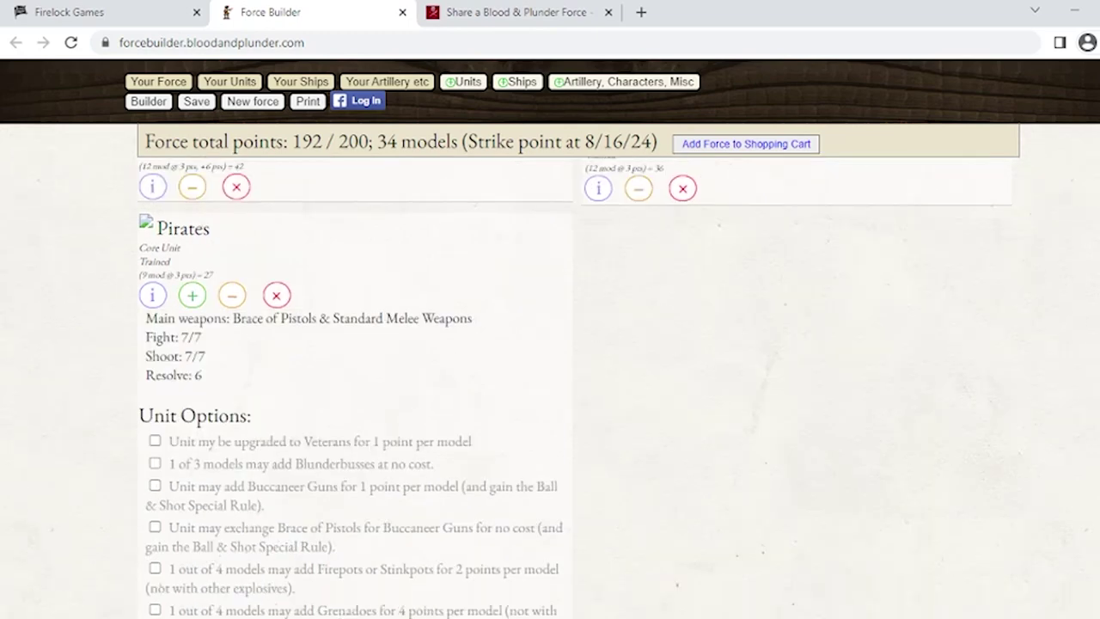
pyautogui.click(394, 335)
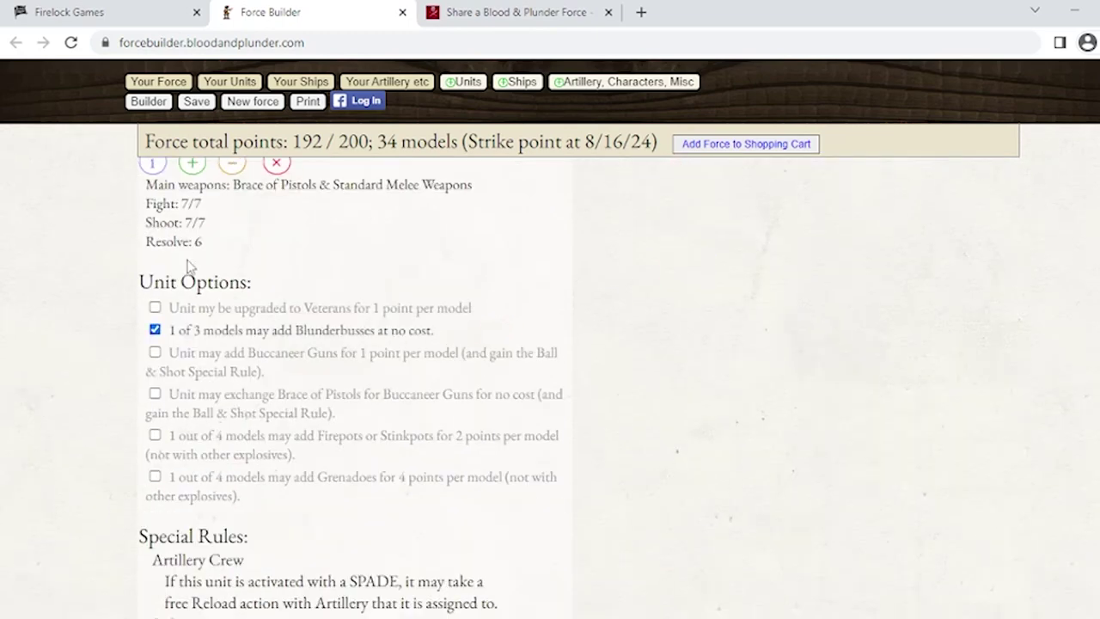
pyautogui.click(153, 164)
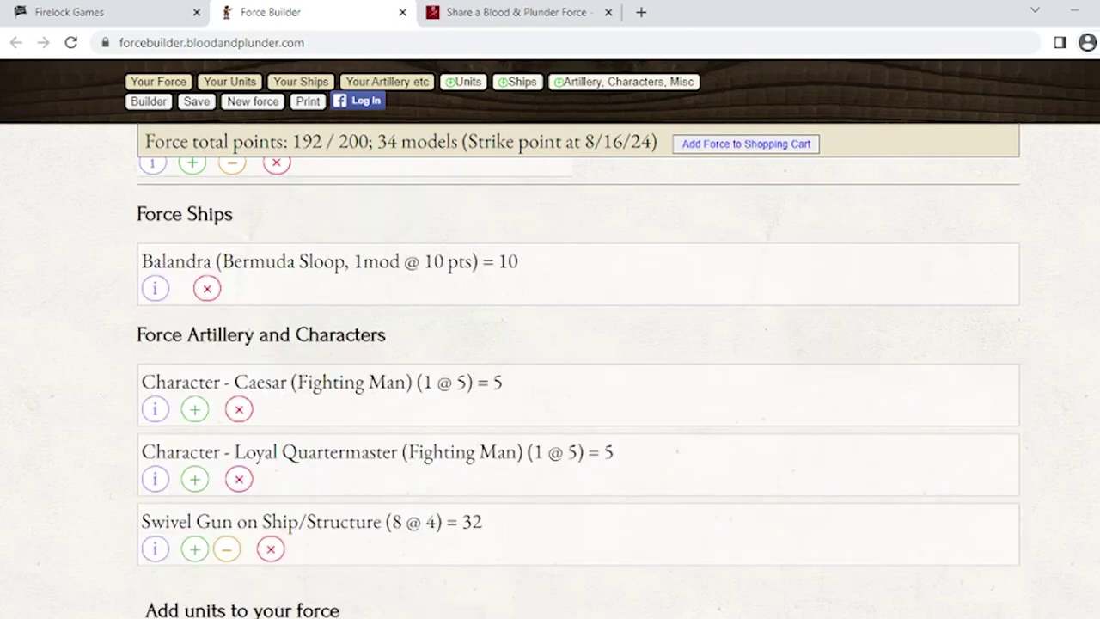
# Review which unit options the first Pirates unit has selected, and collapse its details.
pyautogui.scroll(3, 815, 319)
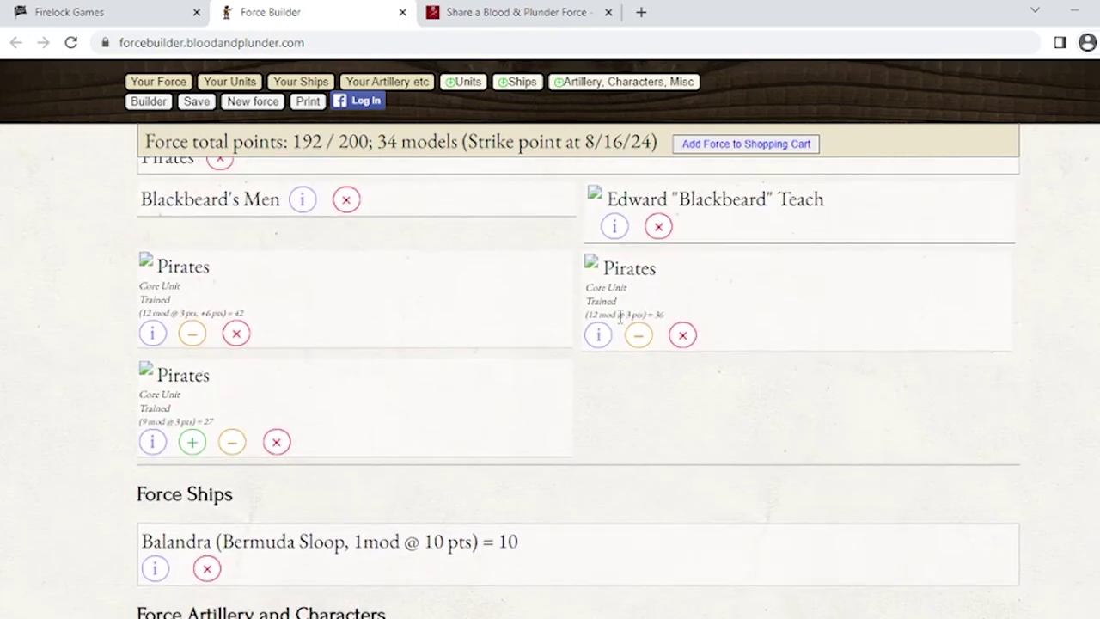
pyautogui.click(155, 333)
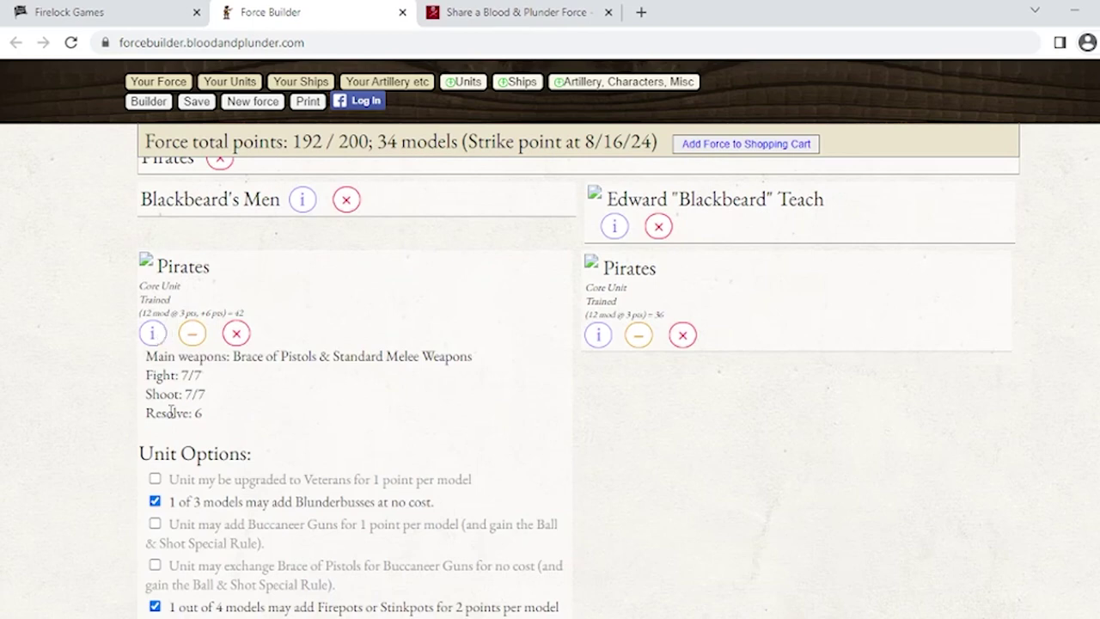
pyautogui.click(152, 334)
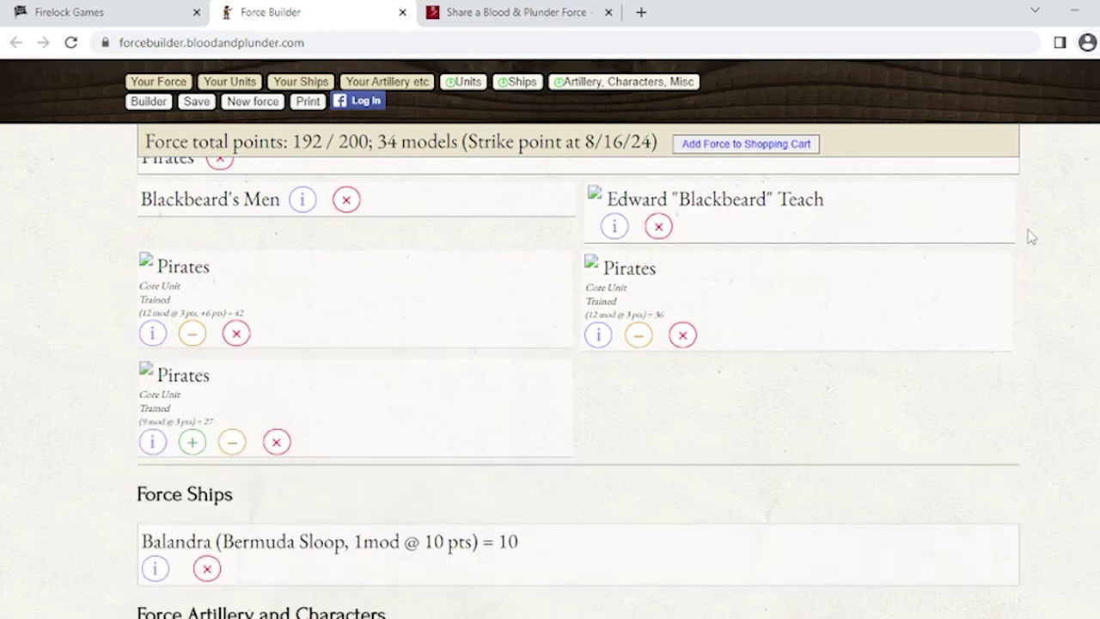
# Equip the second Pirates unit with Blunderbusses at no cost and Firepots or Stinkpots for 2 points per model.
pyautogui.scroll(1, 579, 369)
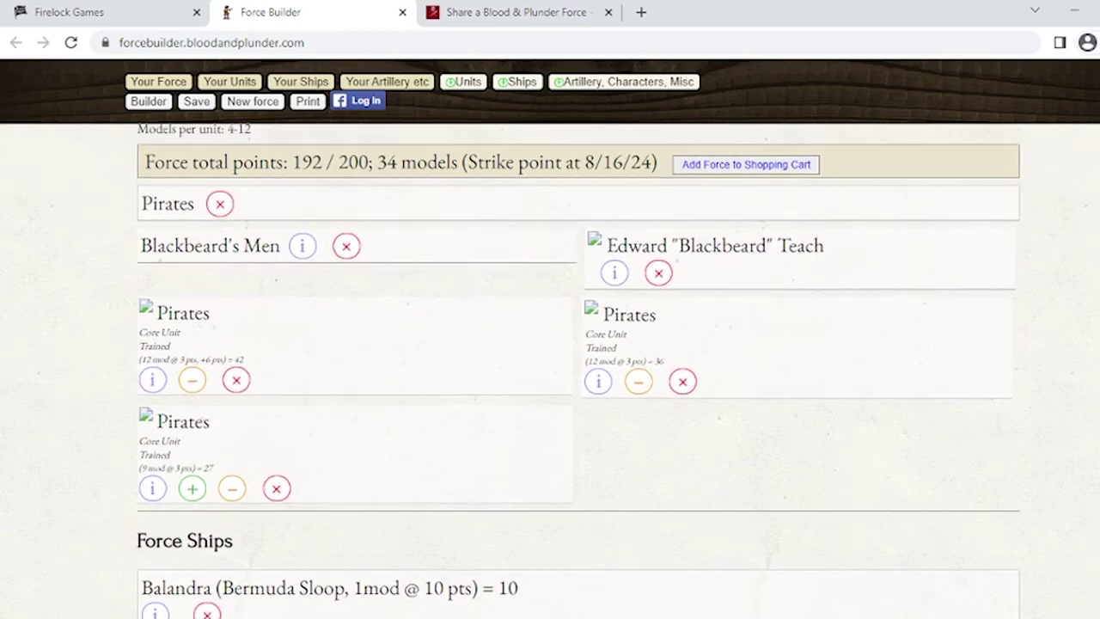
pyautogui.scroll(-2, 578, 370)
pyautogui.scroll(2, 579, 369)
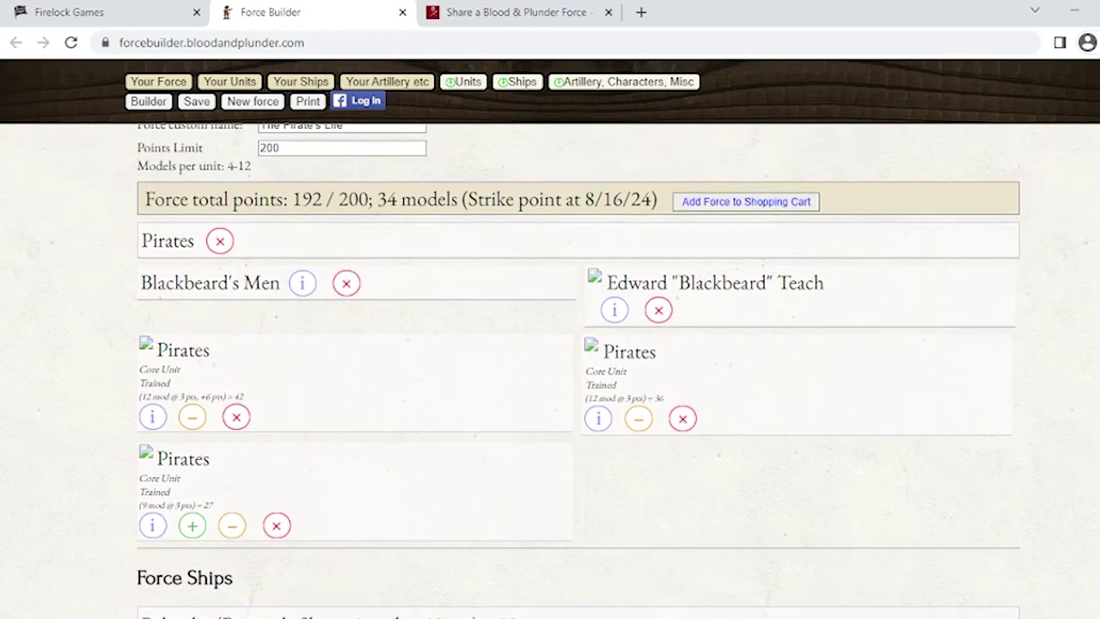
pyautogui.scroll(-1, 578, 369)
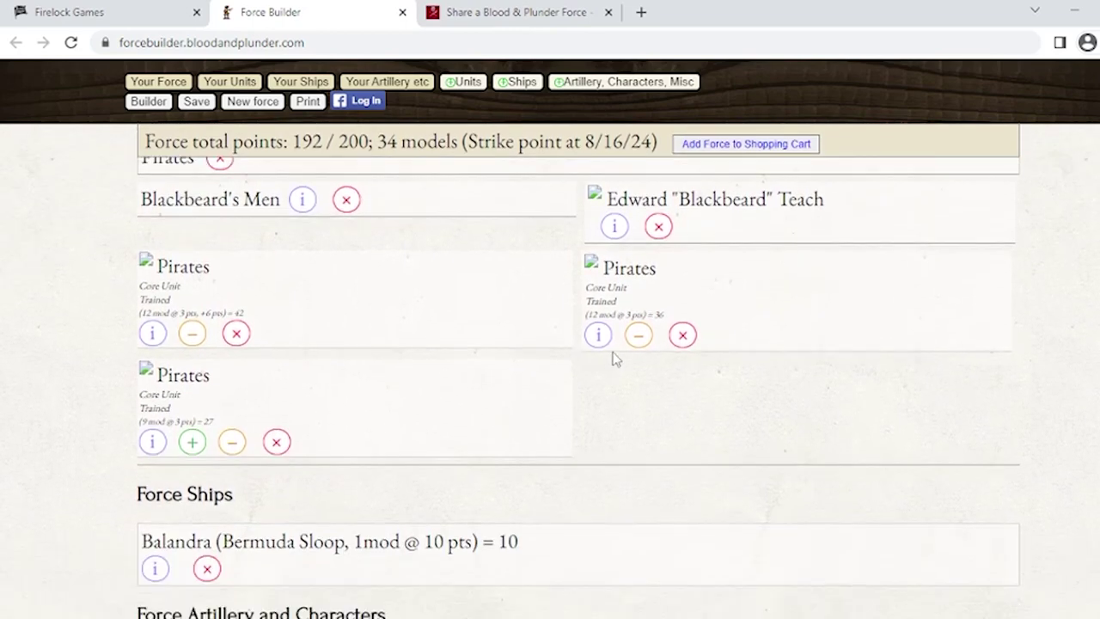
pyautogui.click(598, 335)
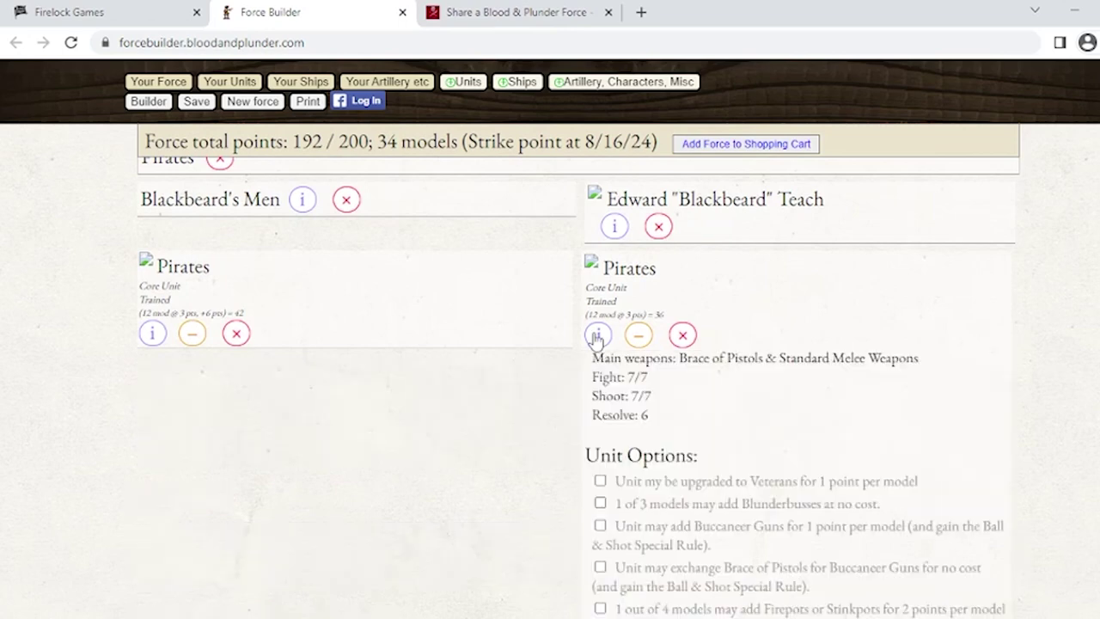
pyautogui.click(684, 504)
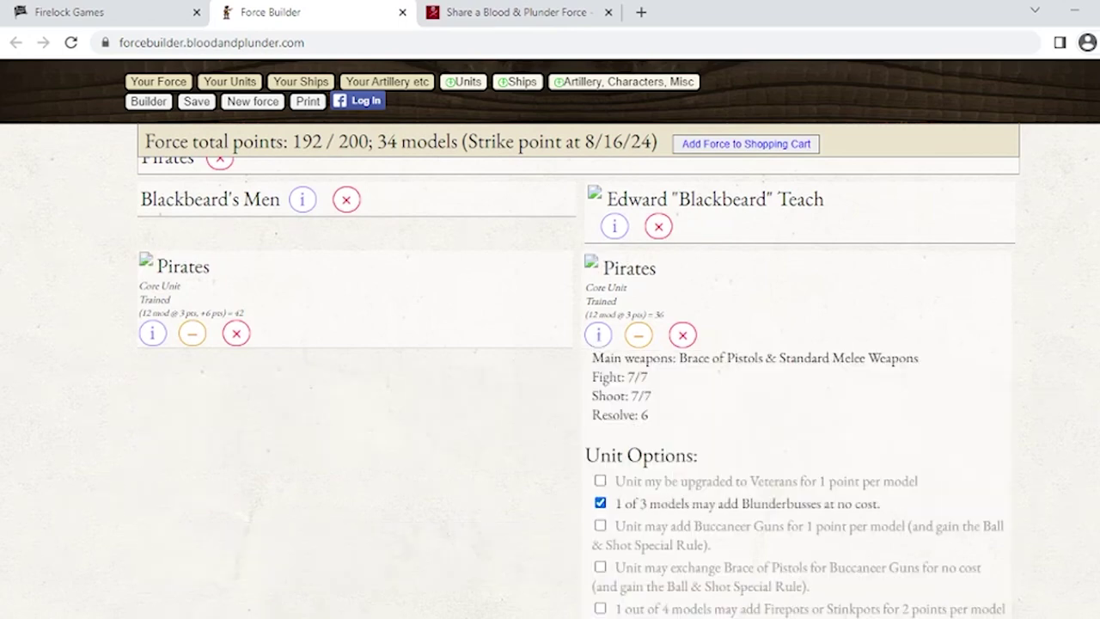
pyautogui.scroll(-3, 578, 387)
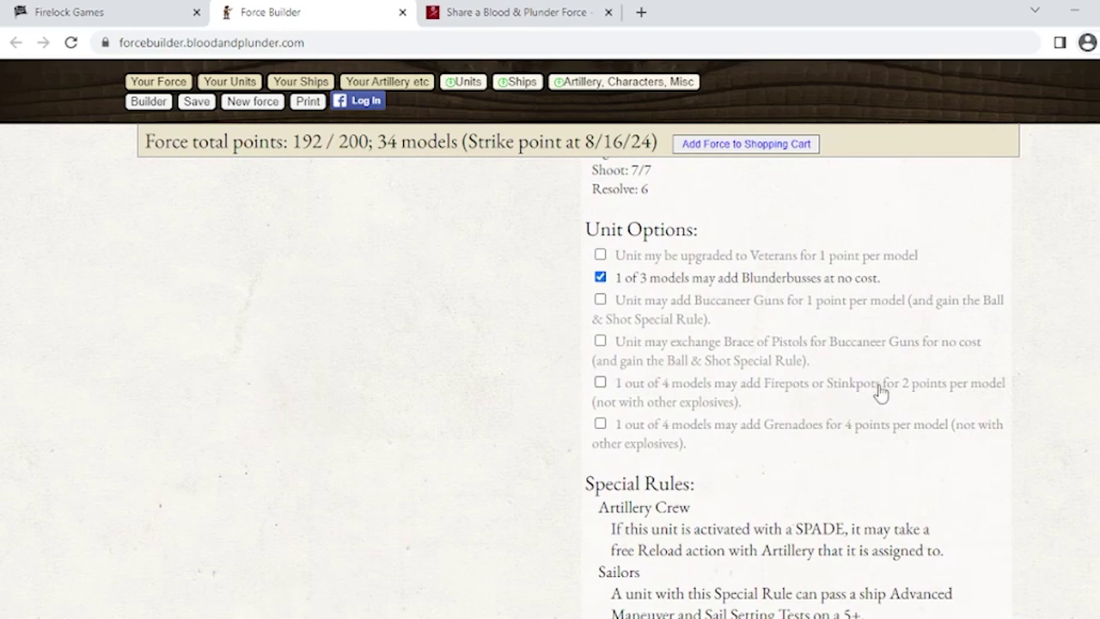
pyautogui.click(881, 387)
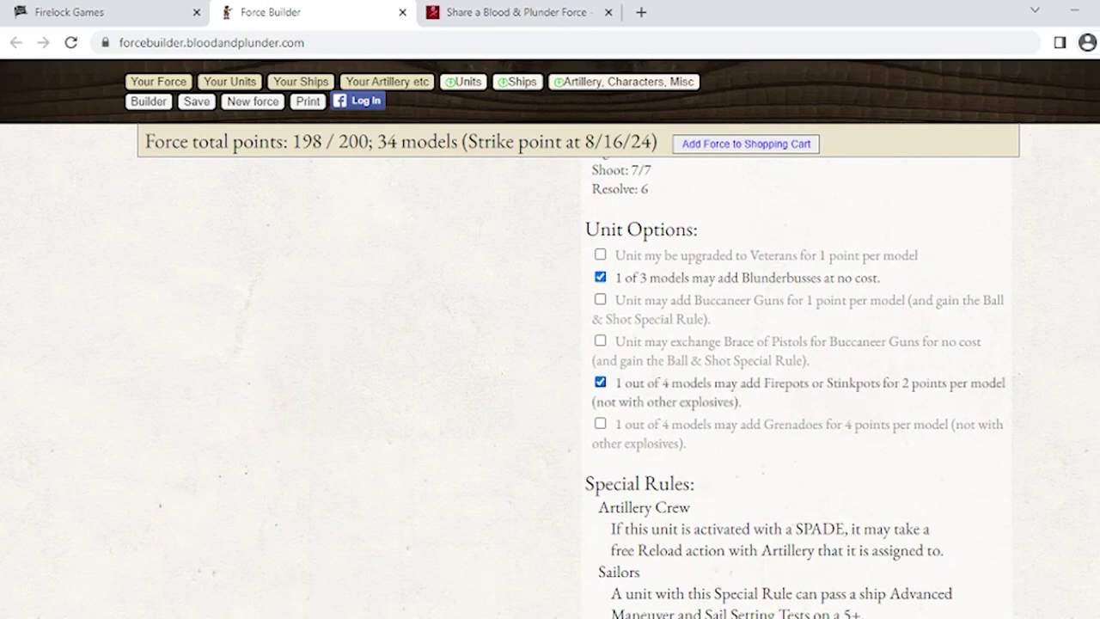
# Collapse the second Pirates unit's details and add a Musician (Fighting Man) character for 2 points to the force.
pyautogui.scroll(3, 992, 188)
pyautogui.click(601, 316)
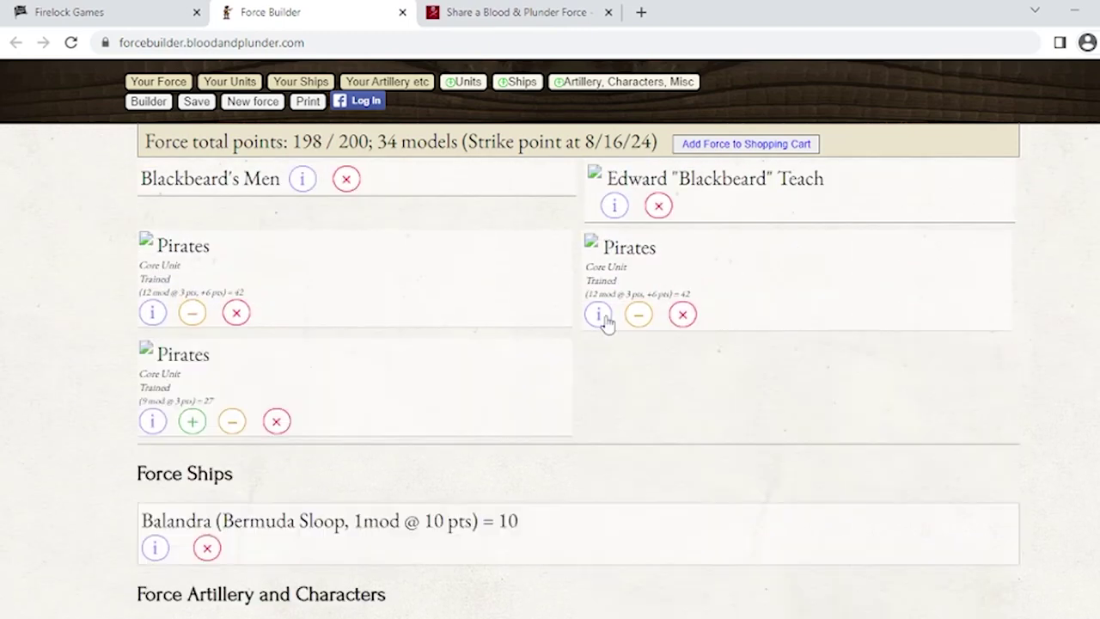
pyautogui.scroll(-20, 577, 369)
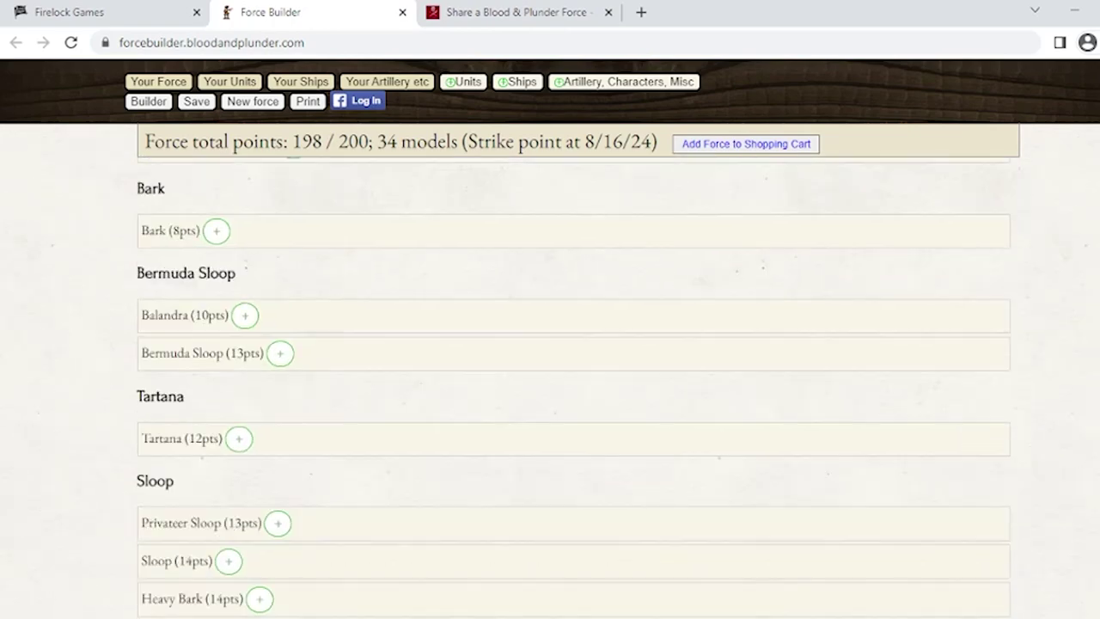
pyautogui.scroll(-8, 574, 387)
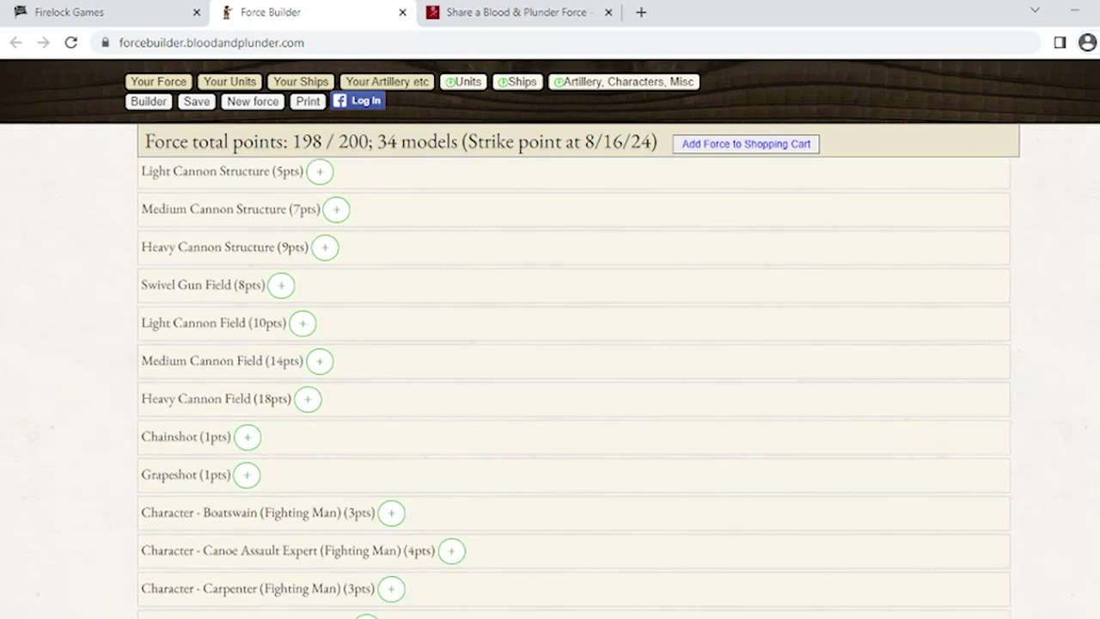
pyautogui.scroll(-3, 1097, 439)
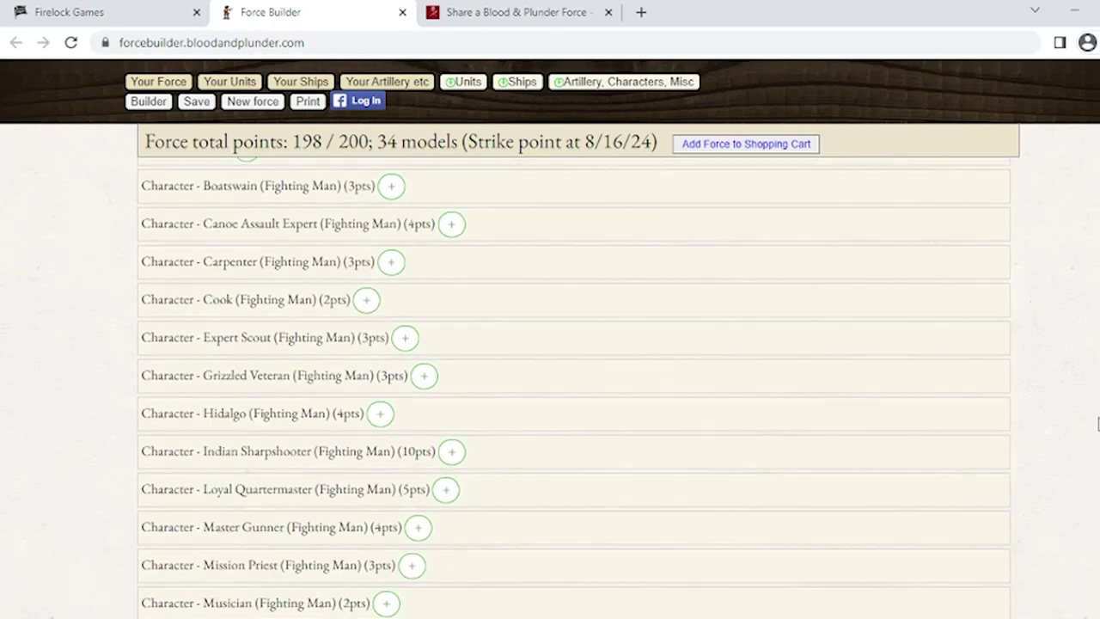
pyautogui.scroll(-1, 1091, 430)
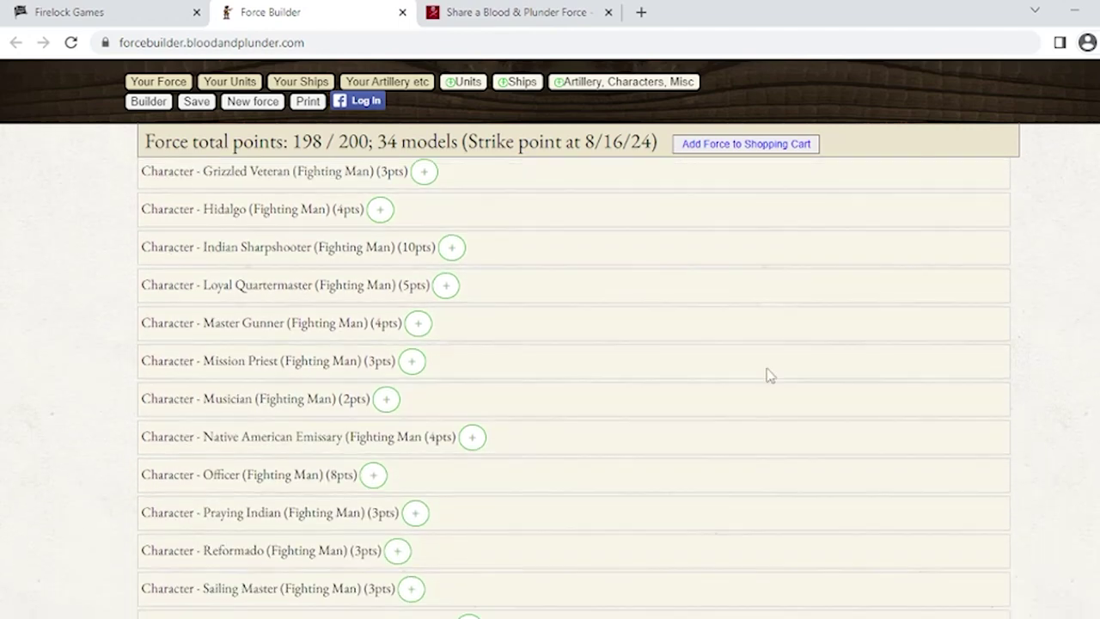
pyautogui.click(386, 398)
# Save the completed force The Pirate's Life.
pyautogui.scroll(10, 1096, 387)
pyautogui.scroll(15, 577, 370)
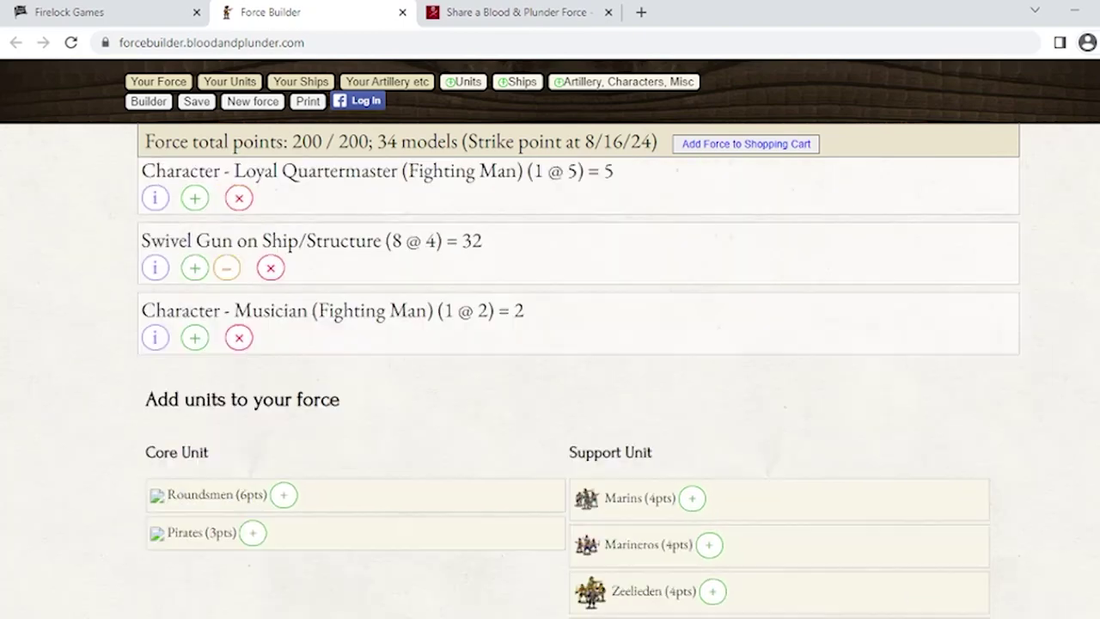
pyautogui.scroll(3, 578, 369)
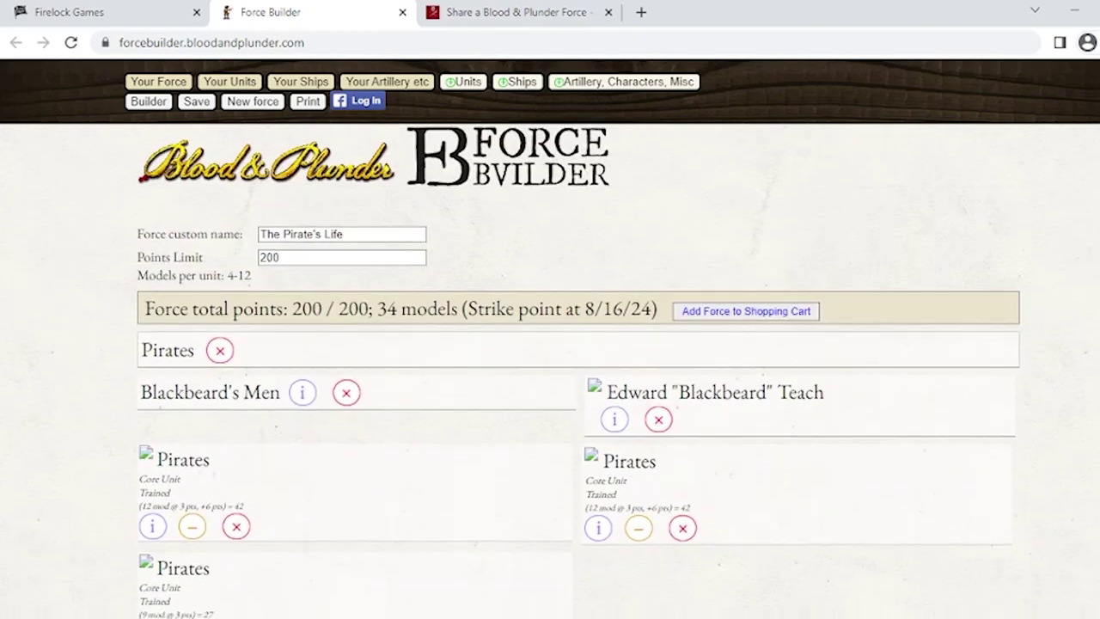
pyautogui.scroll(-1, 739, 297)
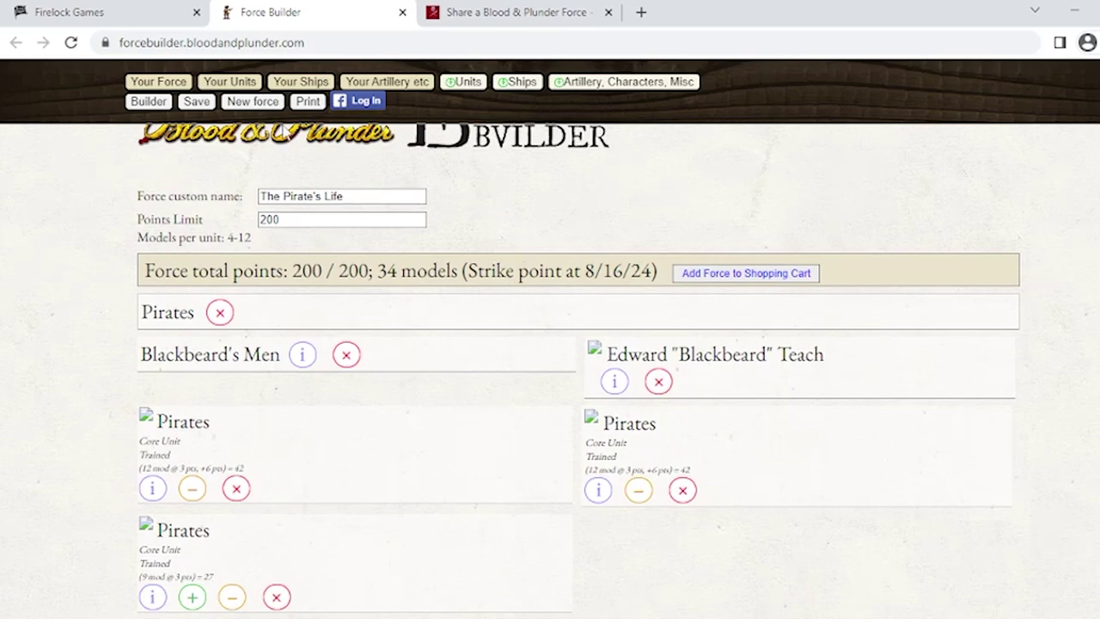
pyautogui.click(205, 102)
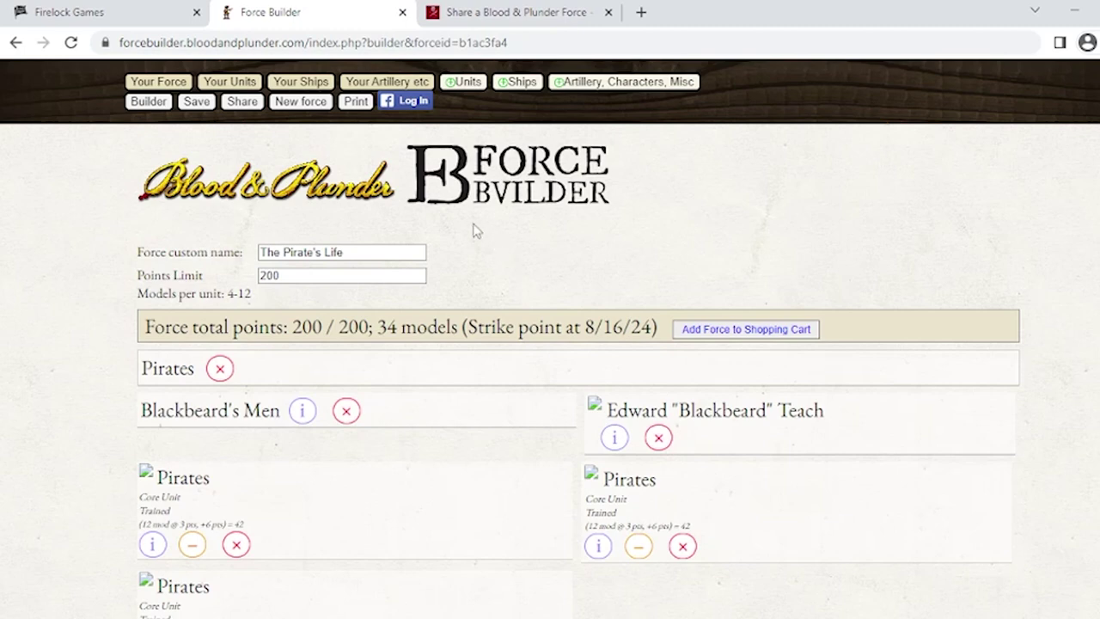
# Preview the force's printout with large font and special rules included, examine its pages, and cancel printing.
pyautogui.click(356, 103)
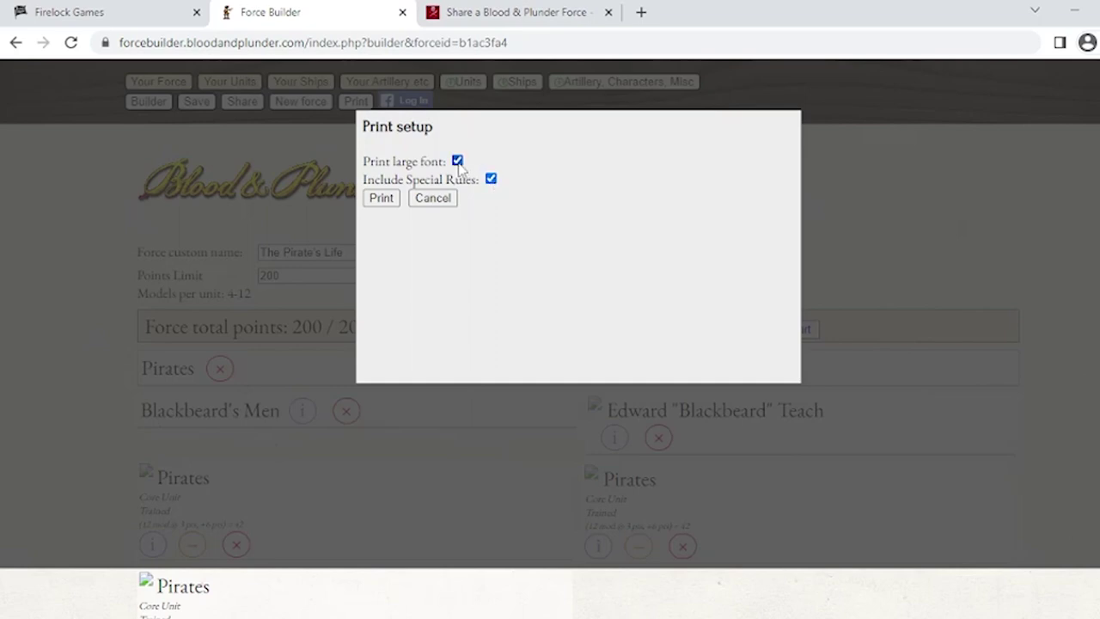
pyautogui.click(386, 199)
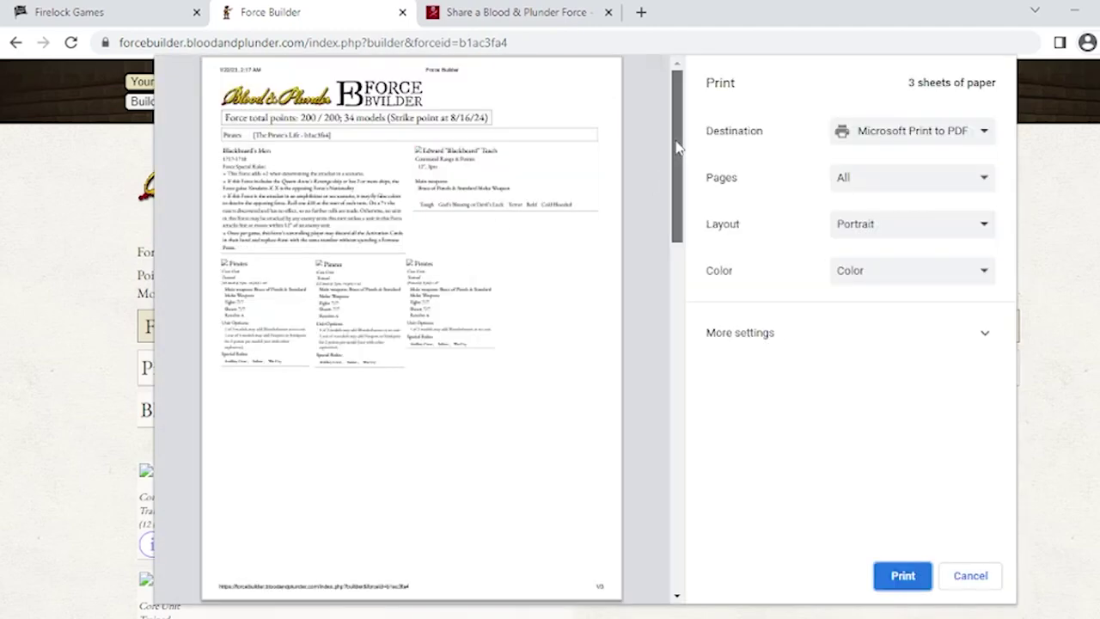
pyautogui.moveTo(676, 148); pyautogui.dragTo(645, 306)
pyautogui.scroll(-7, 645, 307)
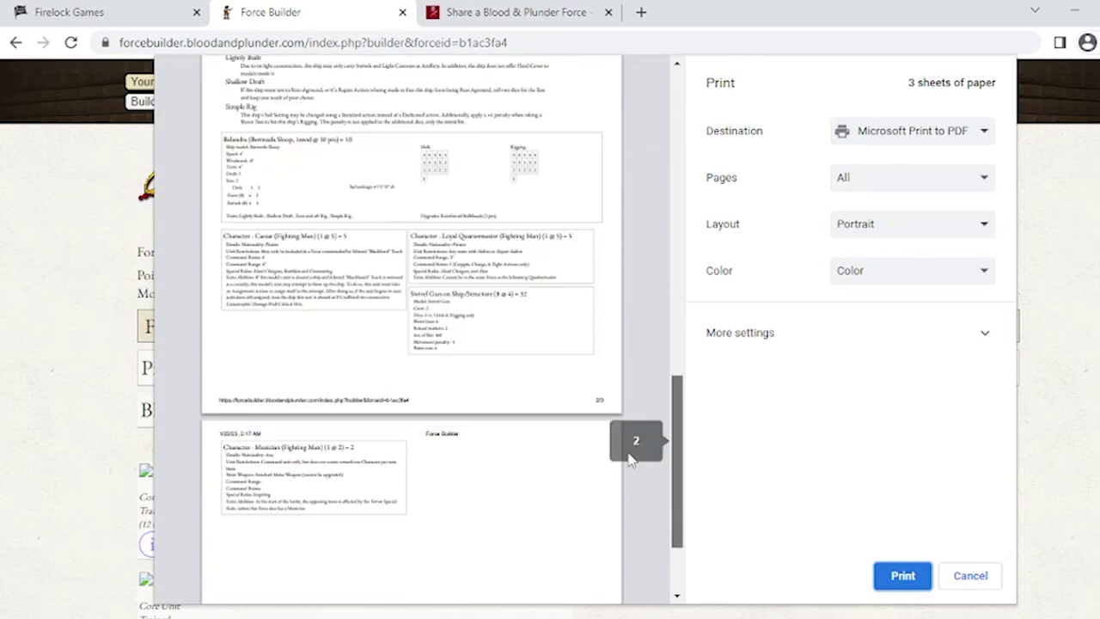
pyautogui.scroll(1, 652, 277)
pyautogui.scroll(10, 653, 276)
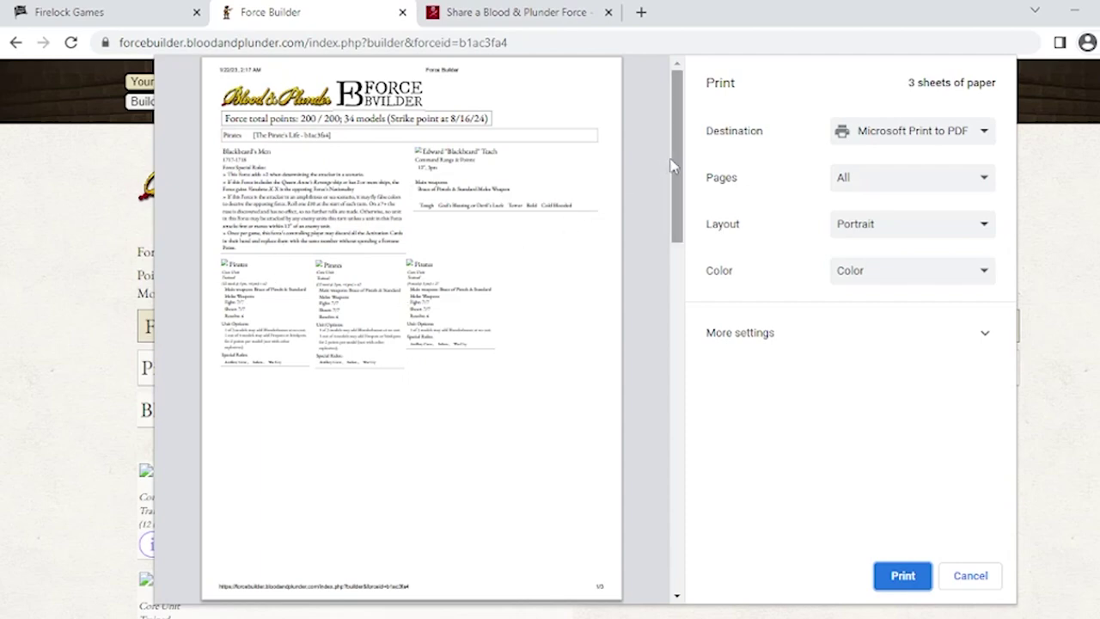
pyautogui.moveTo(676, 165); pyautogui.dragTo(640, 342)
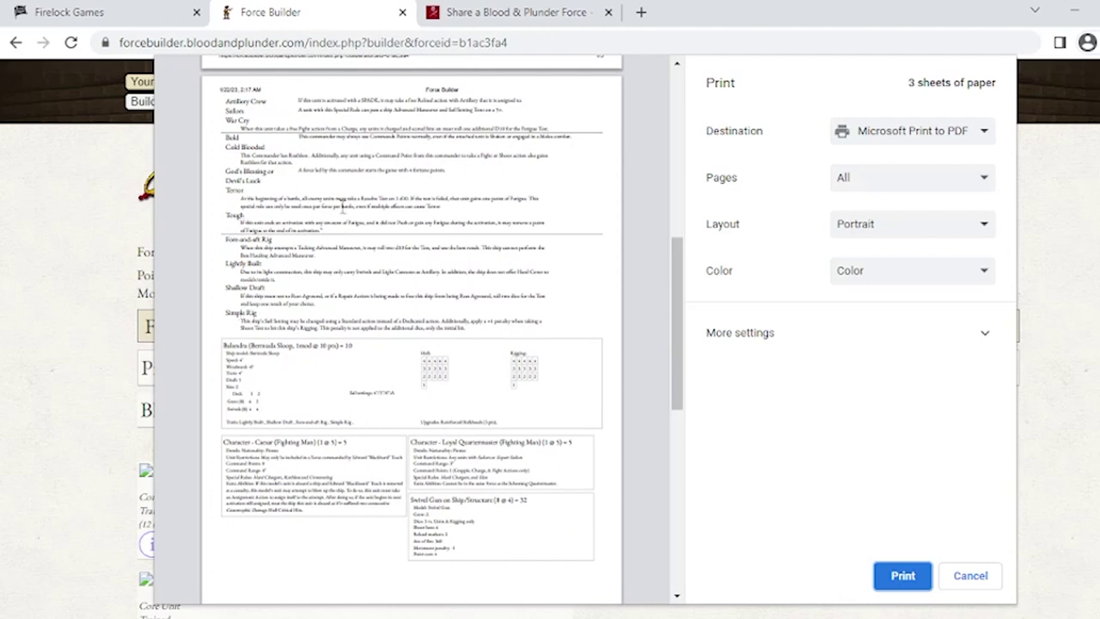
pyautogui.moveTo(675, 284); pyautogui.dragTo(661, 329)
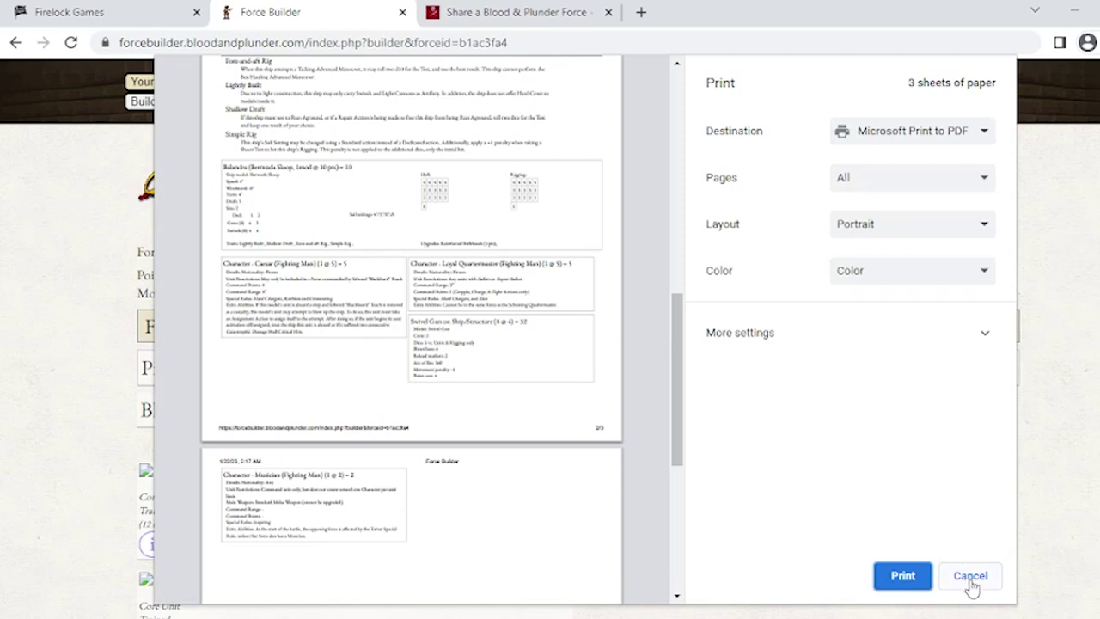
pyautogui.moveTo(681, 338); pyautogui.dragTo(678, 307)
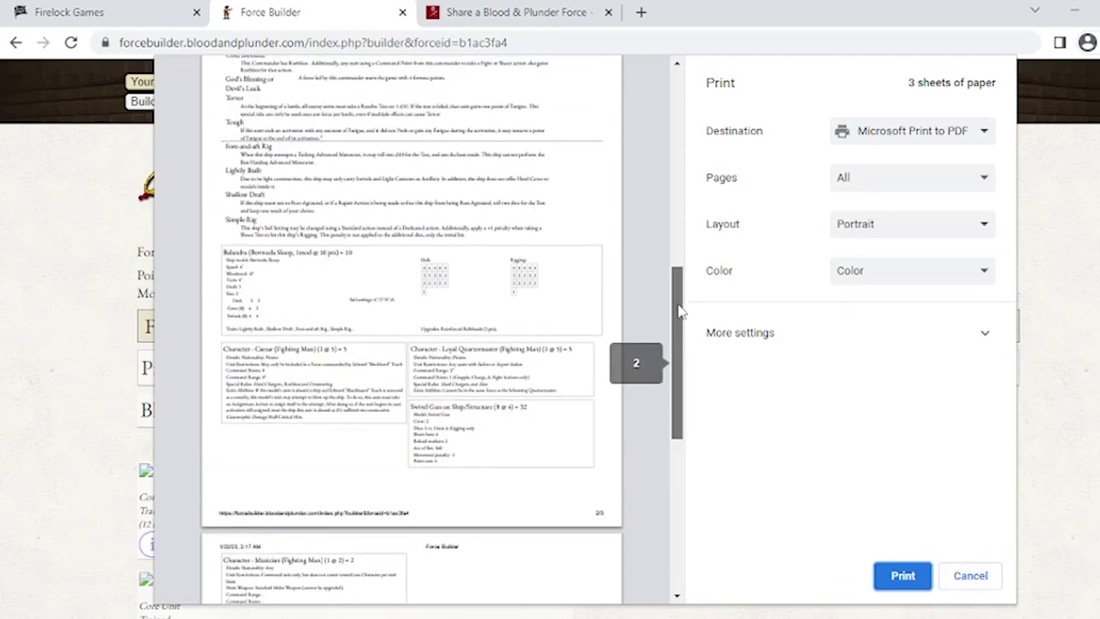
pyautogui.click(970, 576)
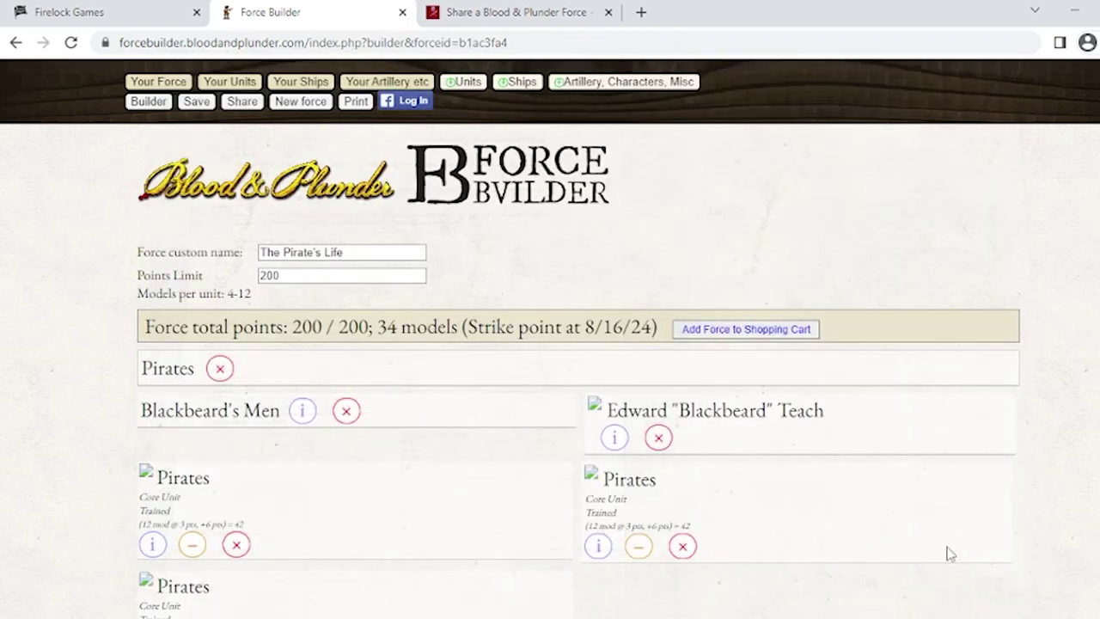
# Switch to the Share a Blood & Plunder Force page and review its submission guidance and form fields.
pyautogui.scroll(-1, 579, 367)
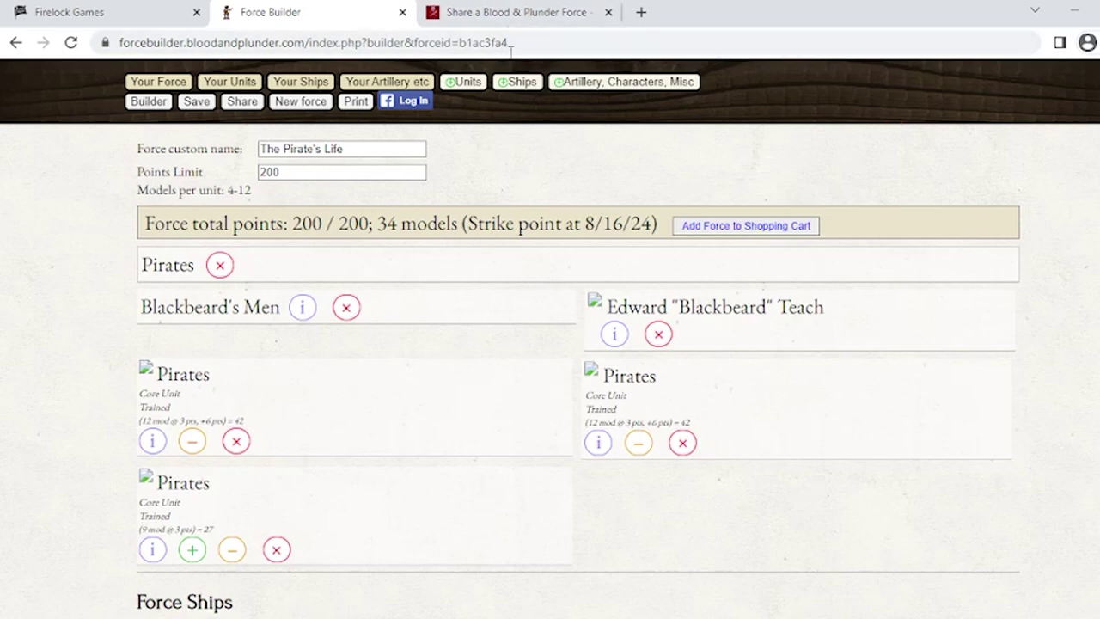
pyautogui.click(524, 14)
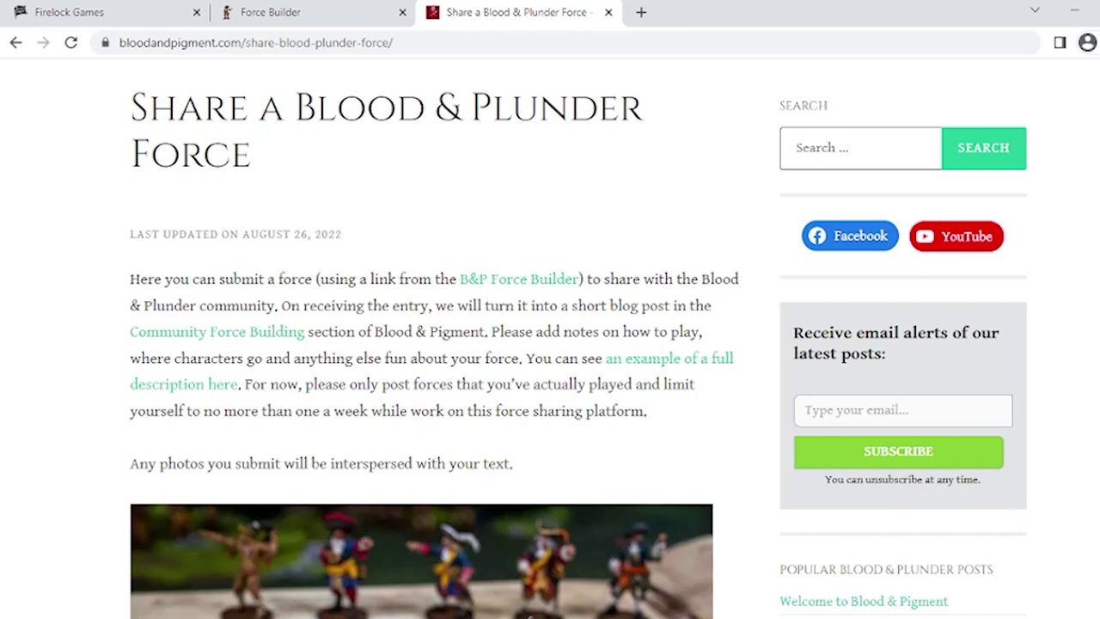
pyautogui.scroll(3, 550, 344)
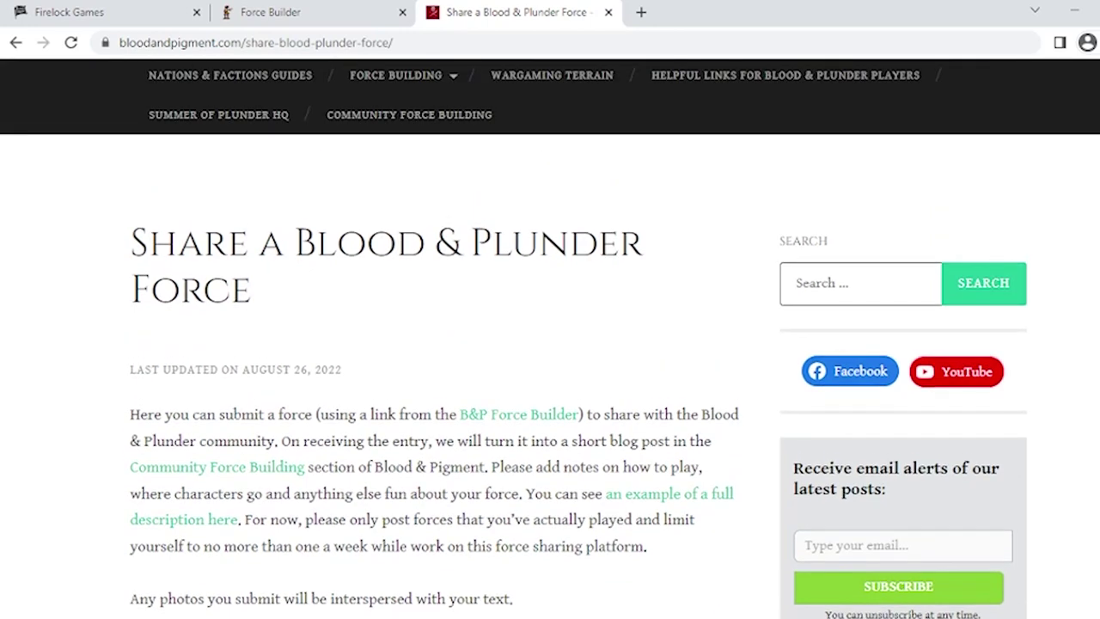
pyautogui.scroll(-2, 550, 343)
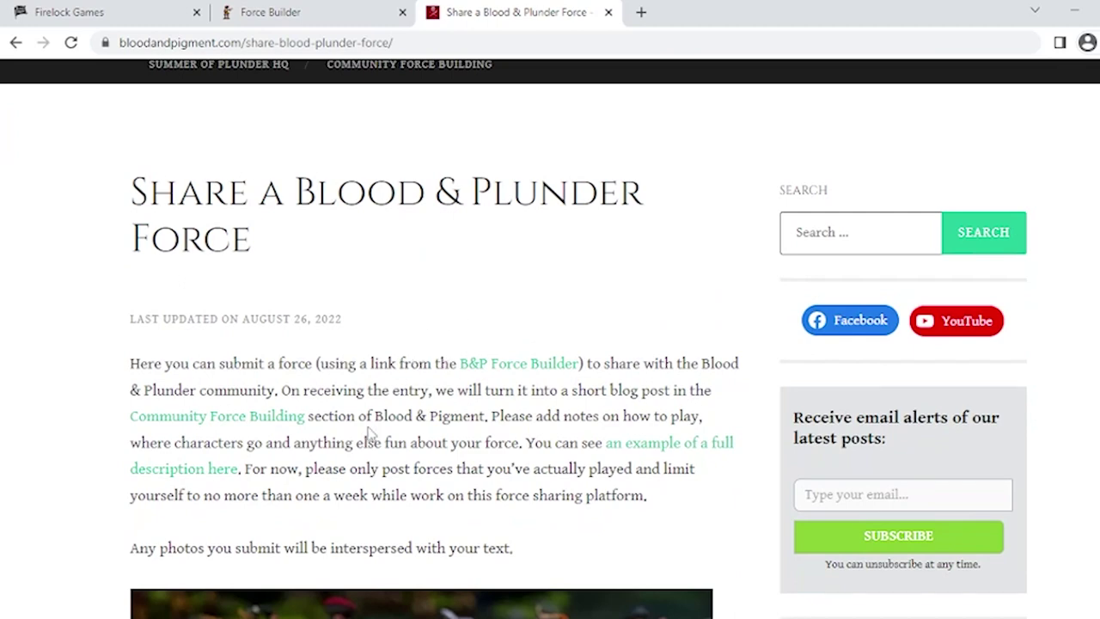
pyautogui.scroll(-6, 550, 343)
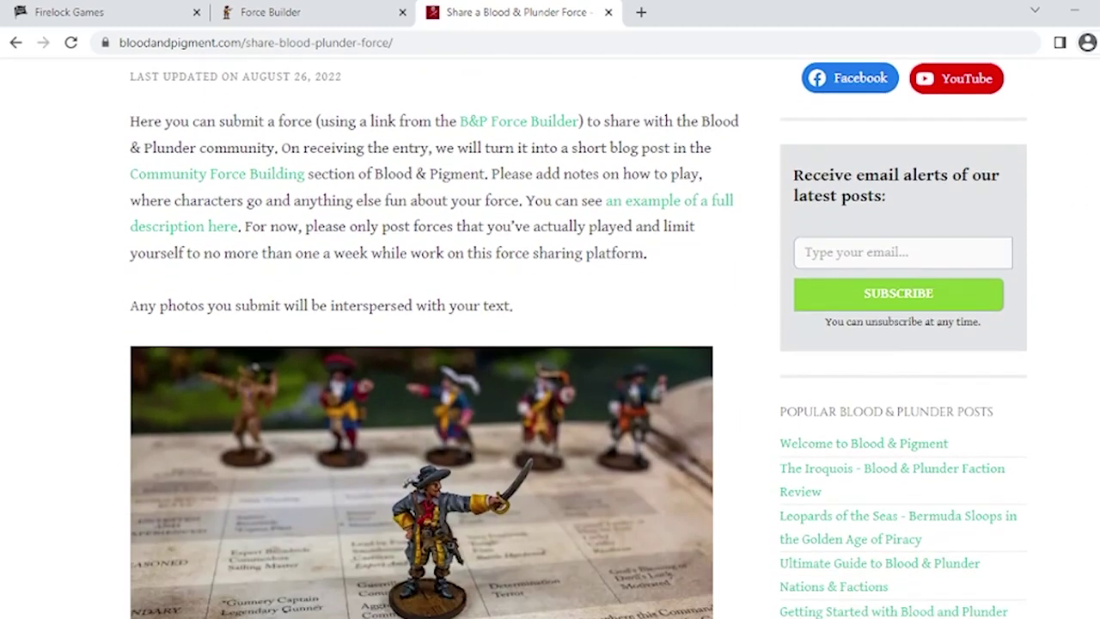
pyautogui.scroll(-5, 550, 343)
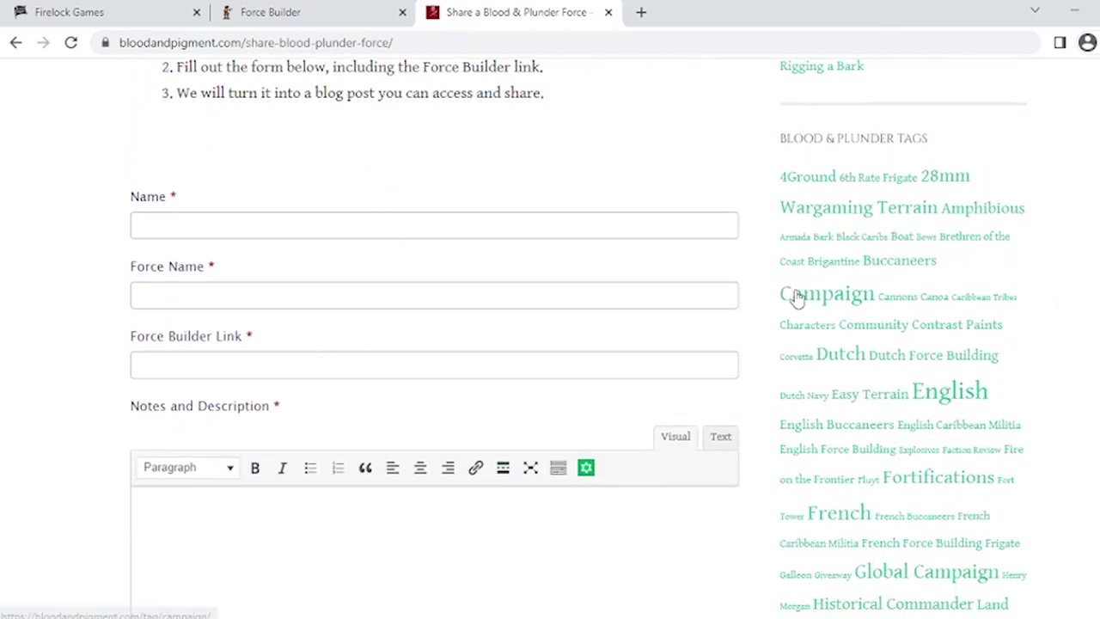
pyautogui.scroll(-3, 444, 244)
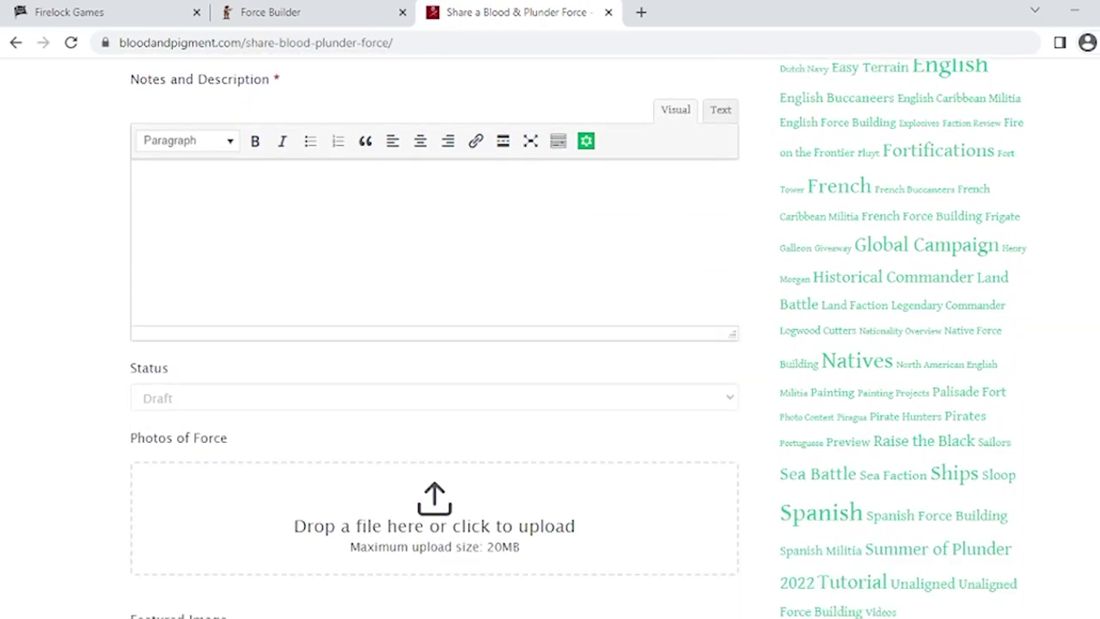
# Enter "I blew my opponent out of the water" as the submission's notes and description, correcting the misspelled word.
pyautogui.click(443, 245)
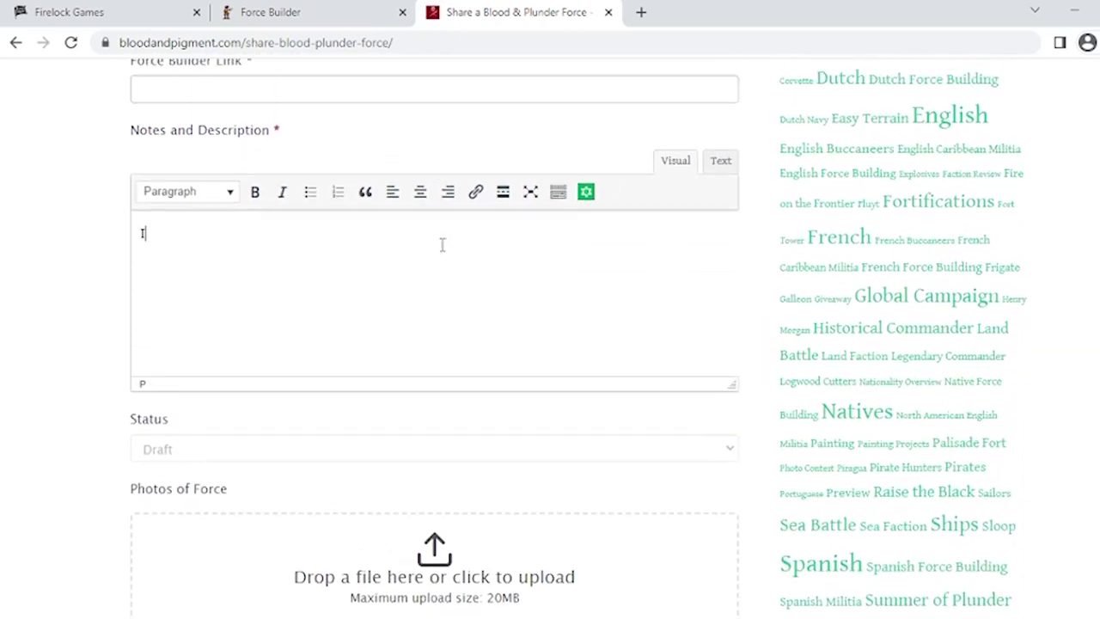
pyautogui.write('blew my oppeent out of')
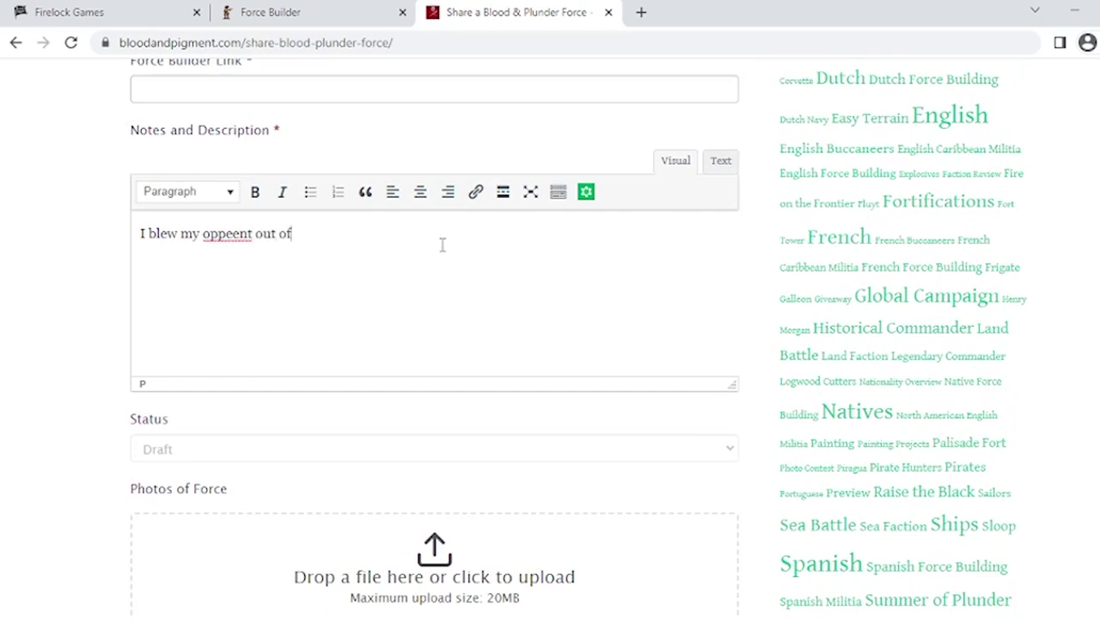
pyautogui.write(' the water')
pyautogui.rightClick(234, 237)
pyautogui.click(287, 254)
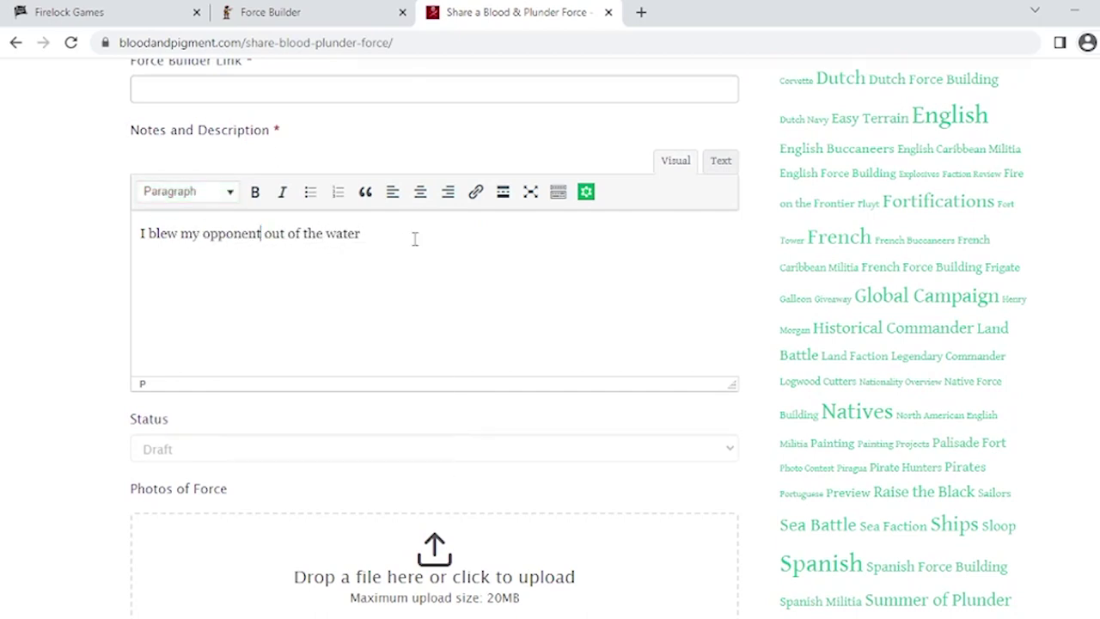
pyautogui.click(406, 243)
# Examine the form's upload areas for force photos and the featured image, and return to the page heading.
pyautogui.scroll(-3, 600, 318)
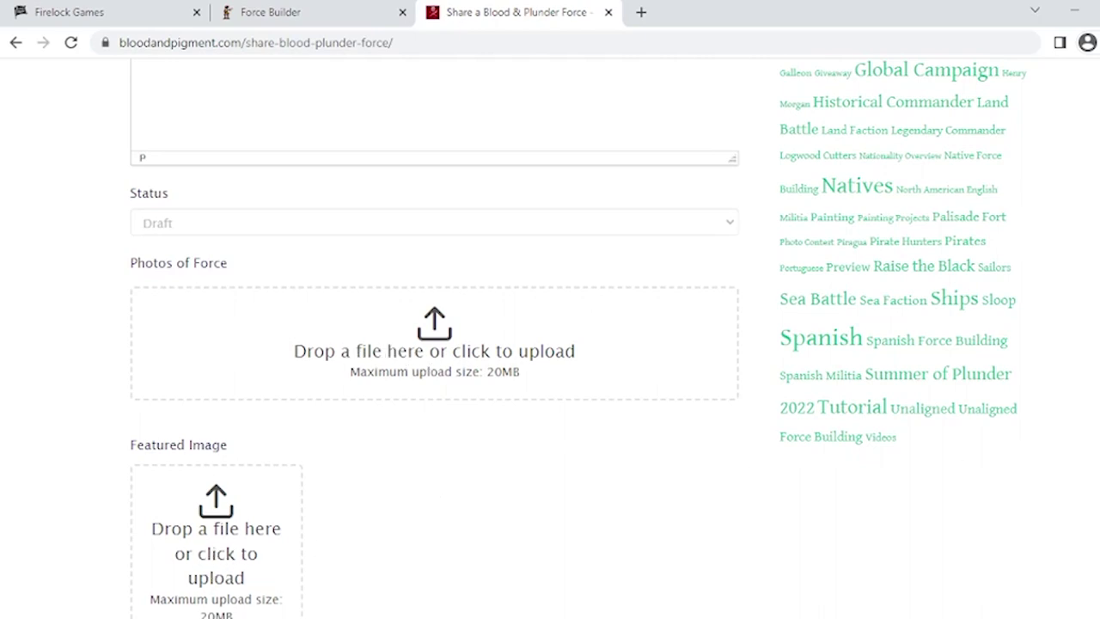
pyautogui.scroll(-2, 752, 475)
pyautogui.scroll(1, 752, 475)
pyautogui.scroll(1, 573, 338)
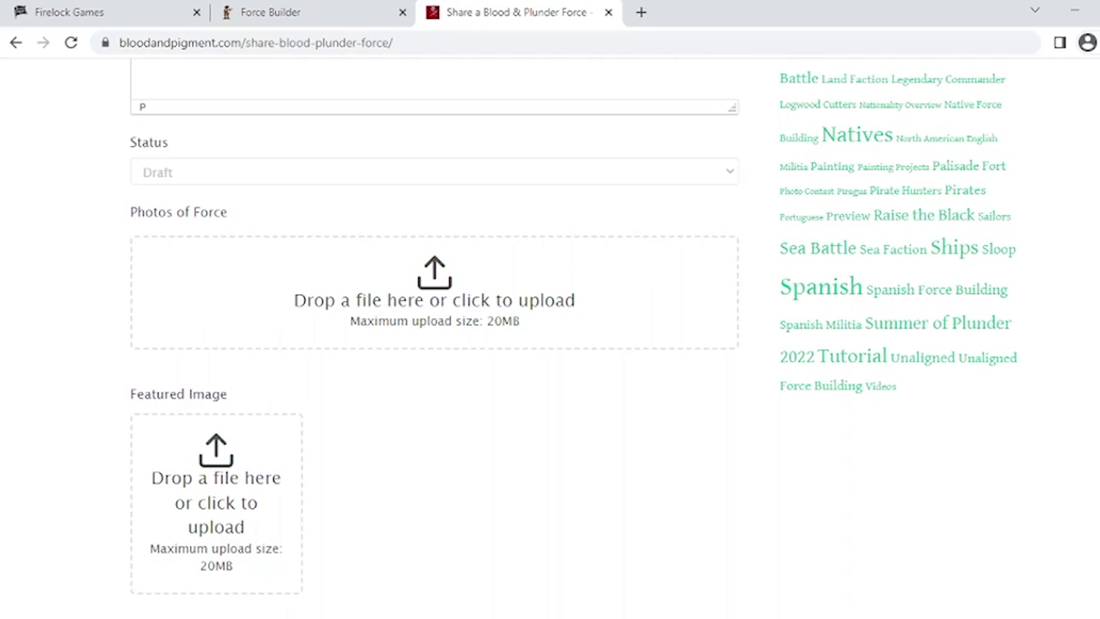
pyautogui.scroll(20, 434, 338)
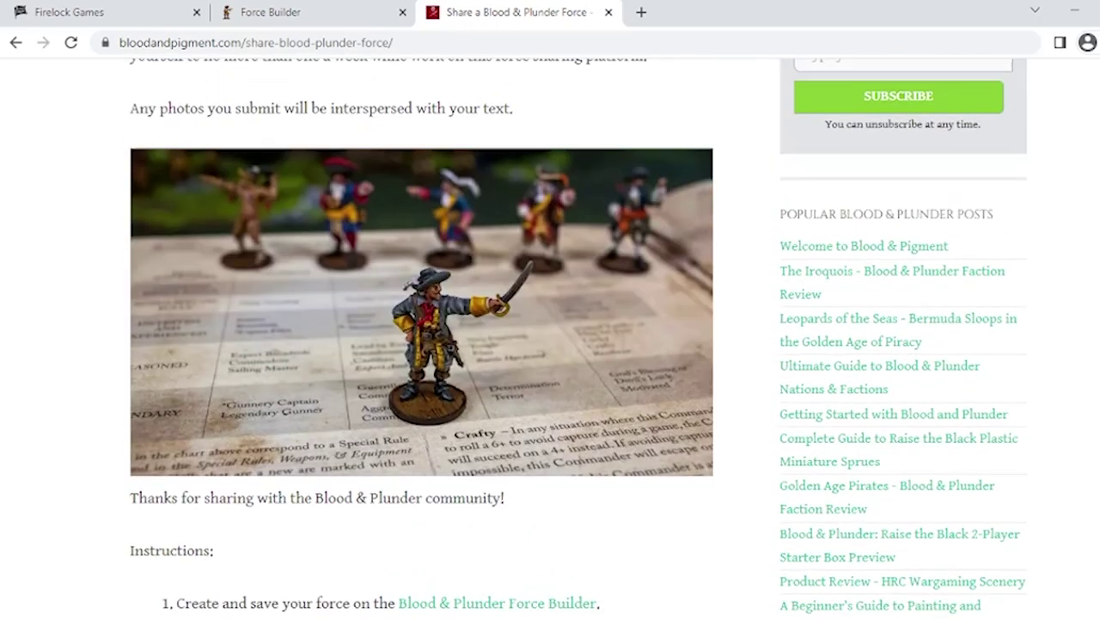
pyautogui.scroll(3, 434, 338)
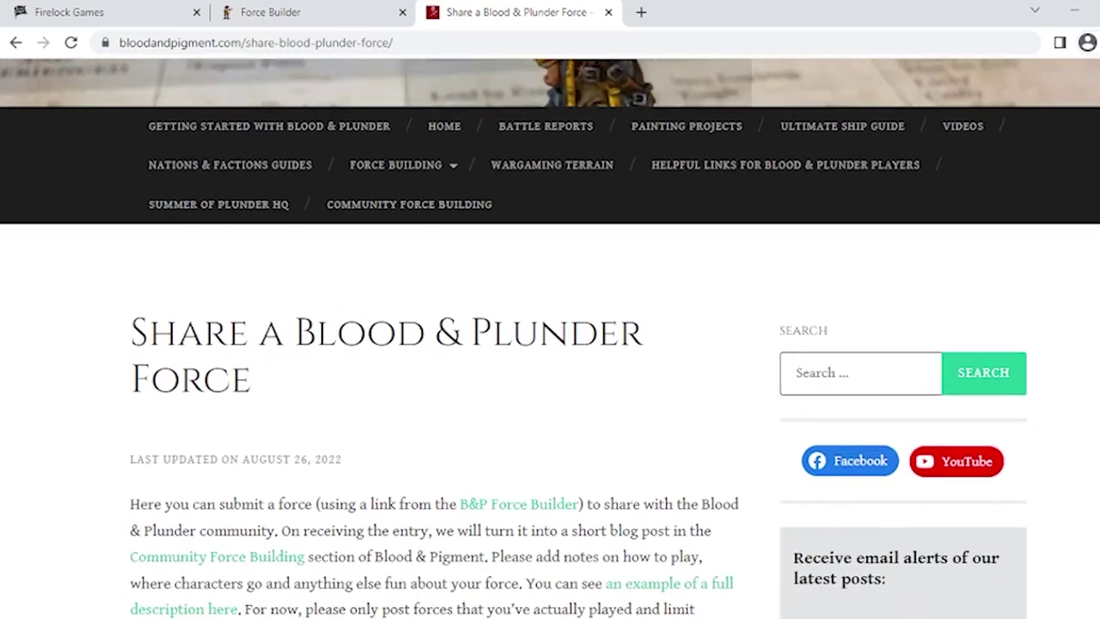